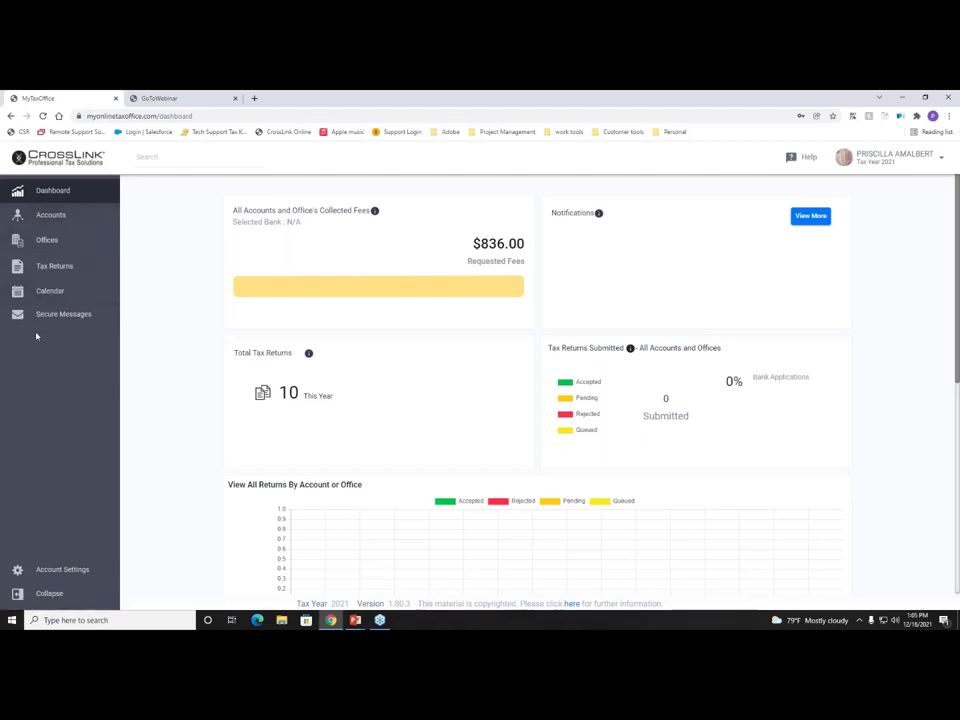
# From the Offices list, open the XLINK TAX office's dashboard
pyautogui.click(46, 243)
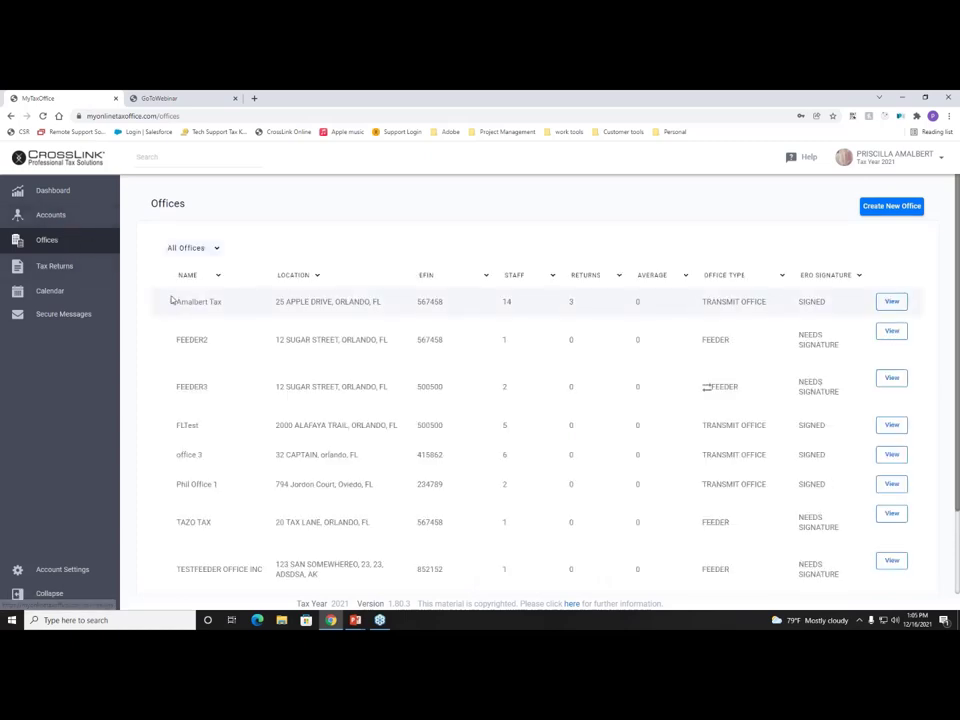
pyautogui.scroll(-1, 887, 521)
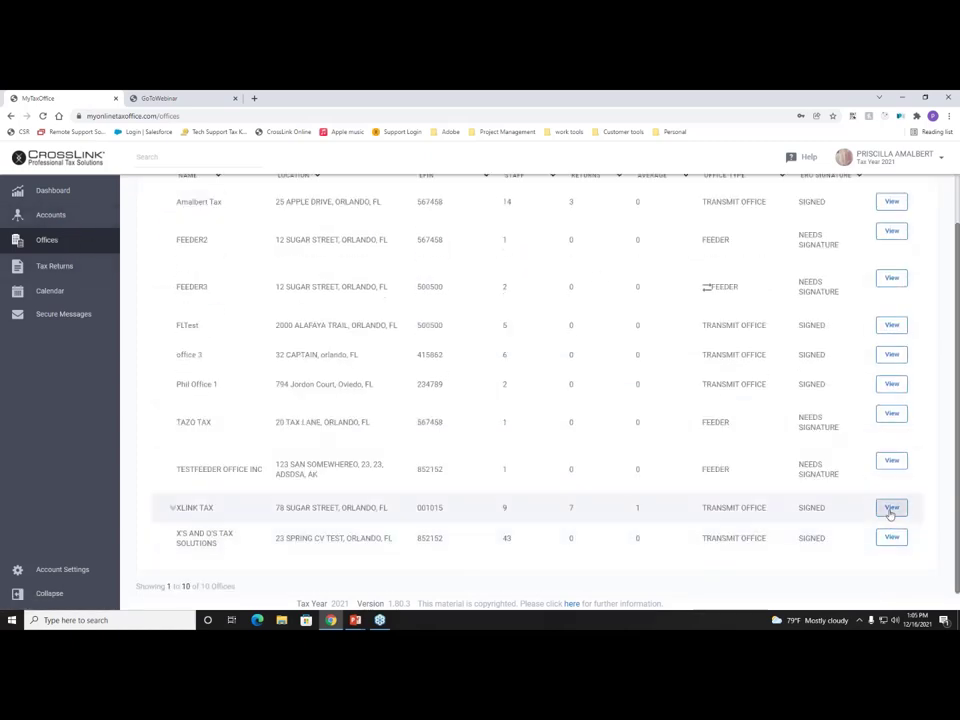
pyautogui.click(890, 510)
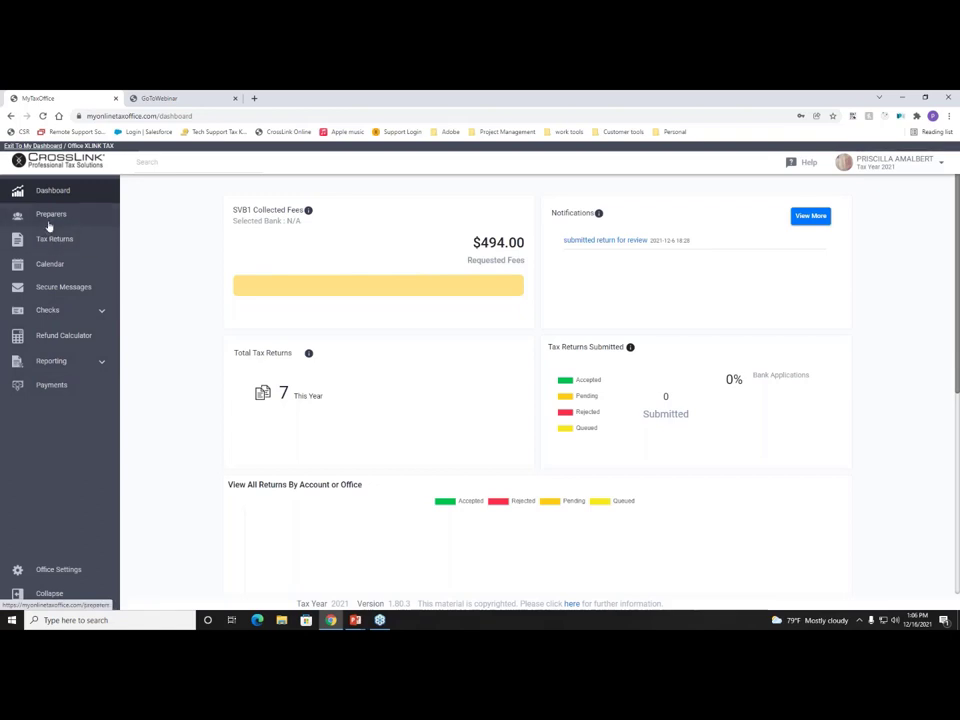
pyautogui.click(48, 226)
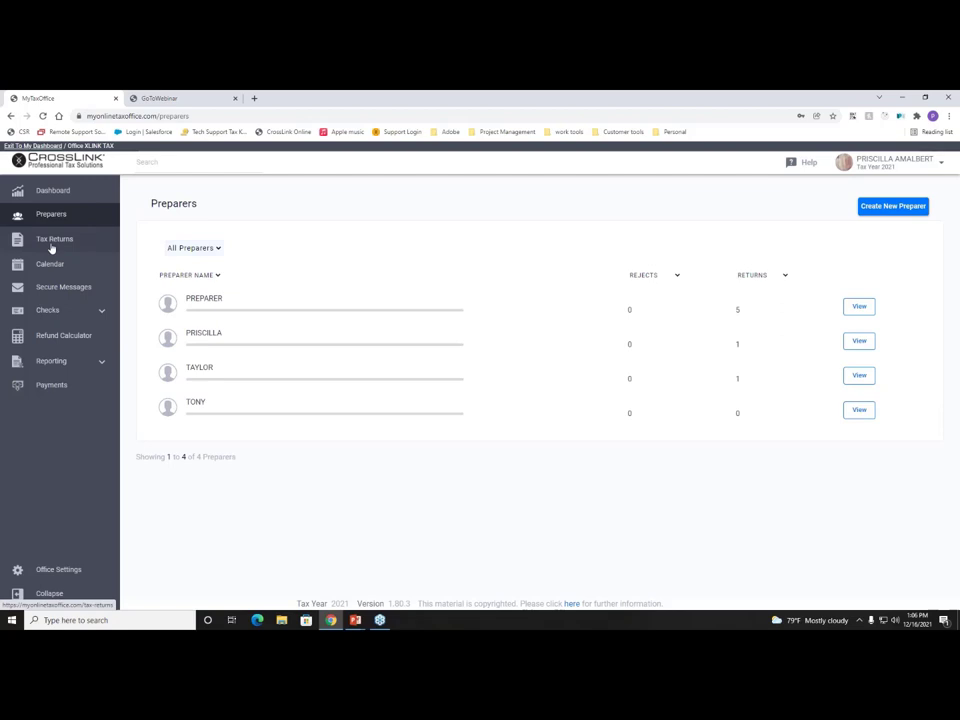
pyautogui.click(52, 247)
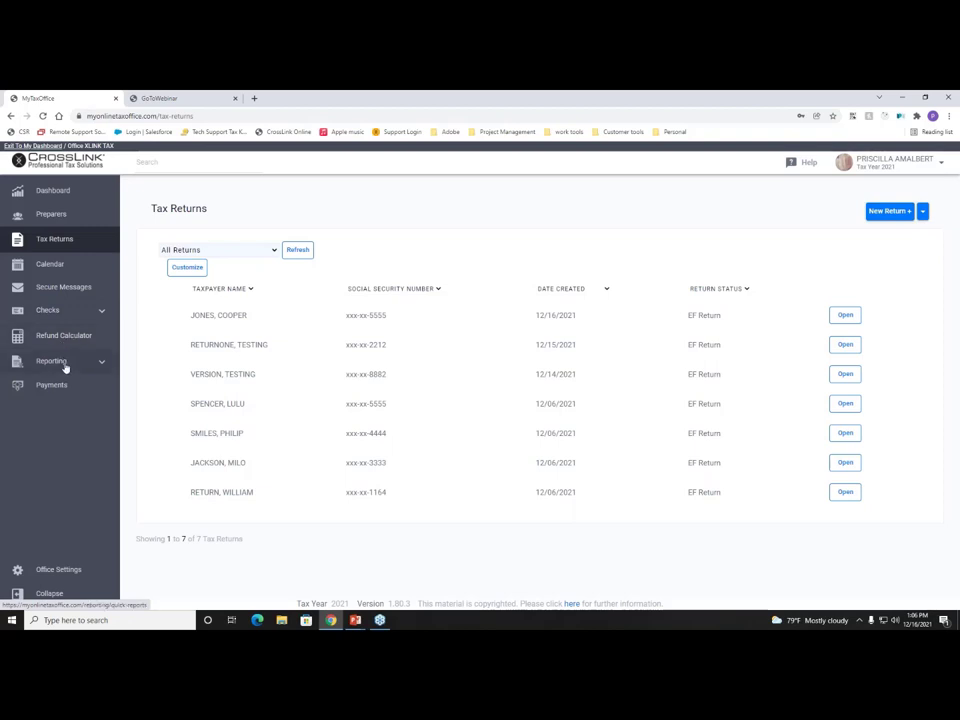
pyautogui.click(52, 361)
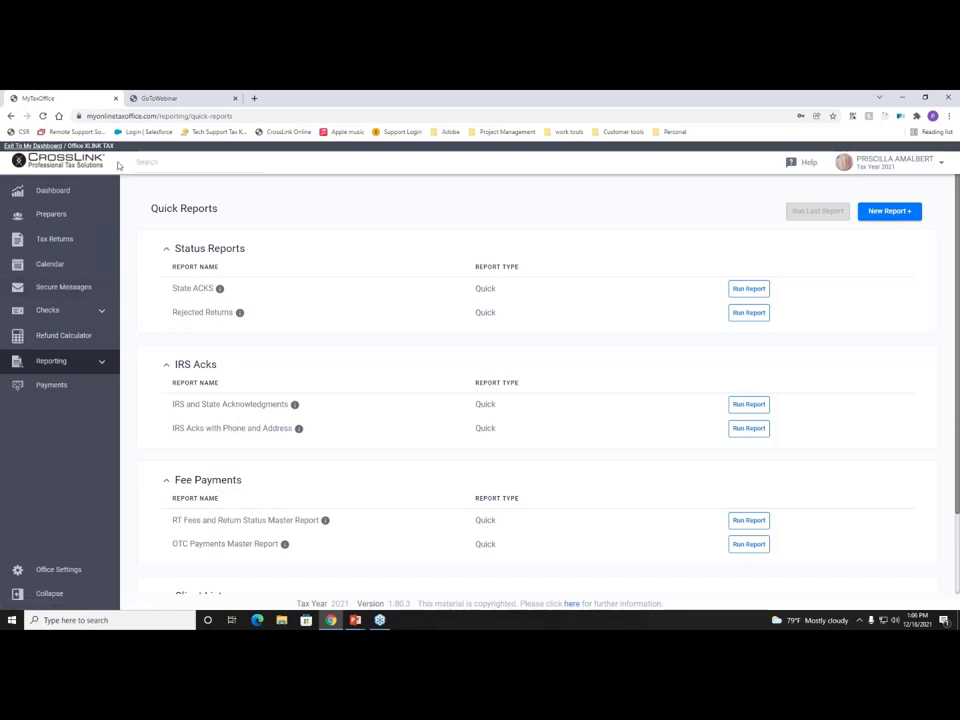
pyautogui.click(64, 192)
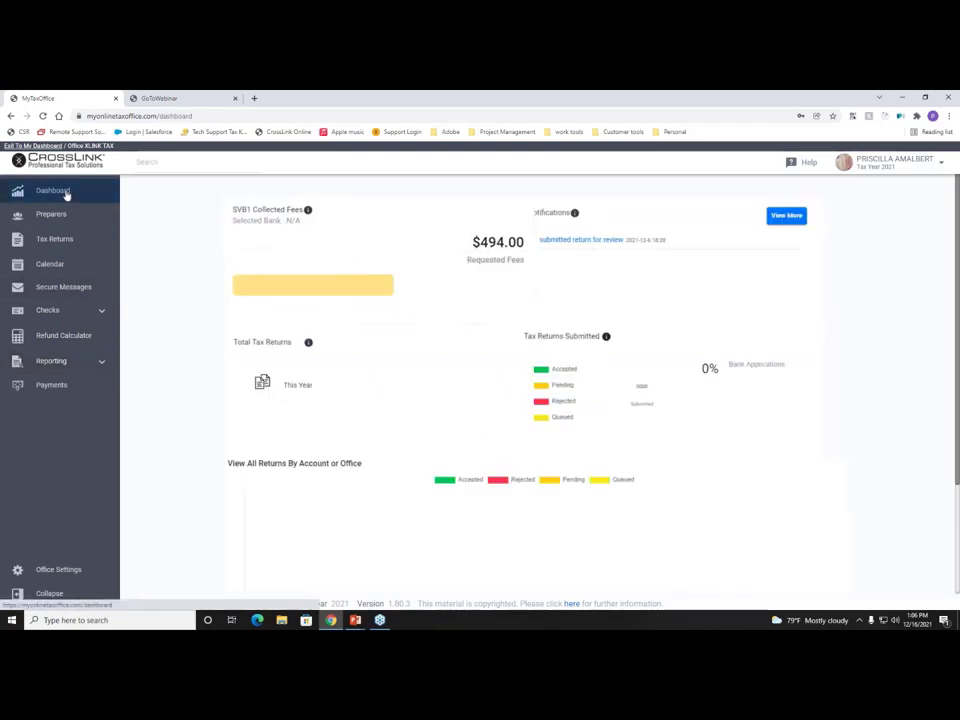
# Change the header quick search scope from Tax Returns to Preparers, clearing the test entry 'JO'
pyautogui.click(155, 161)
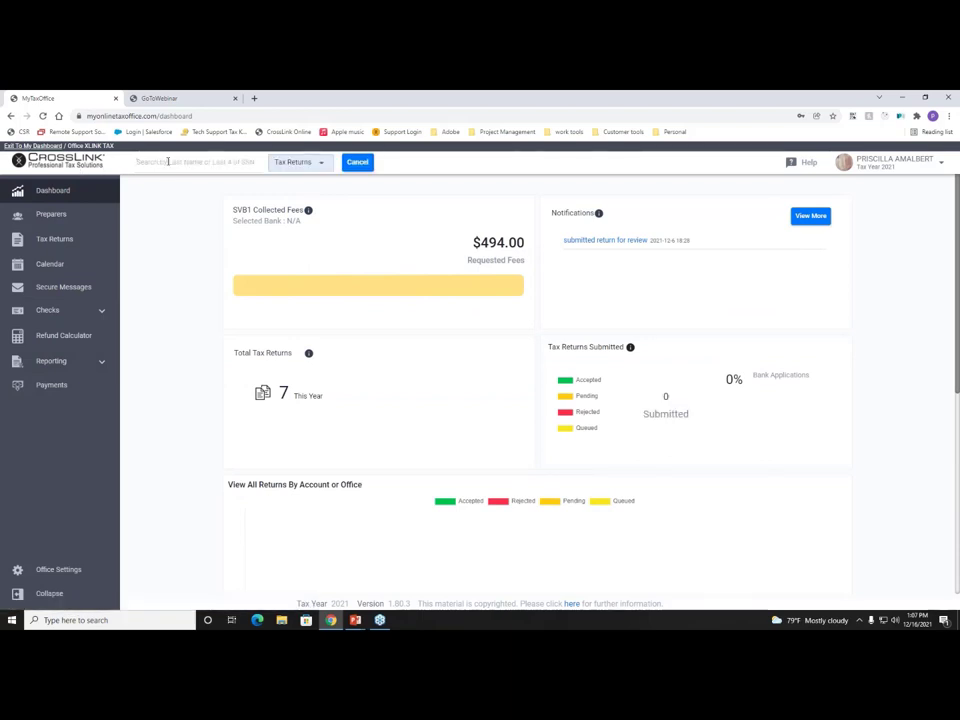
pyautogui.click(307, 166)
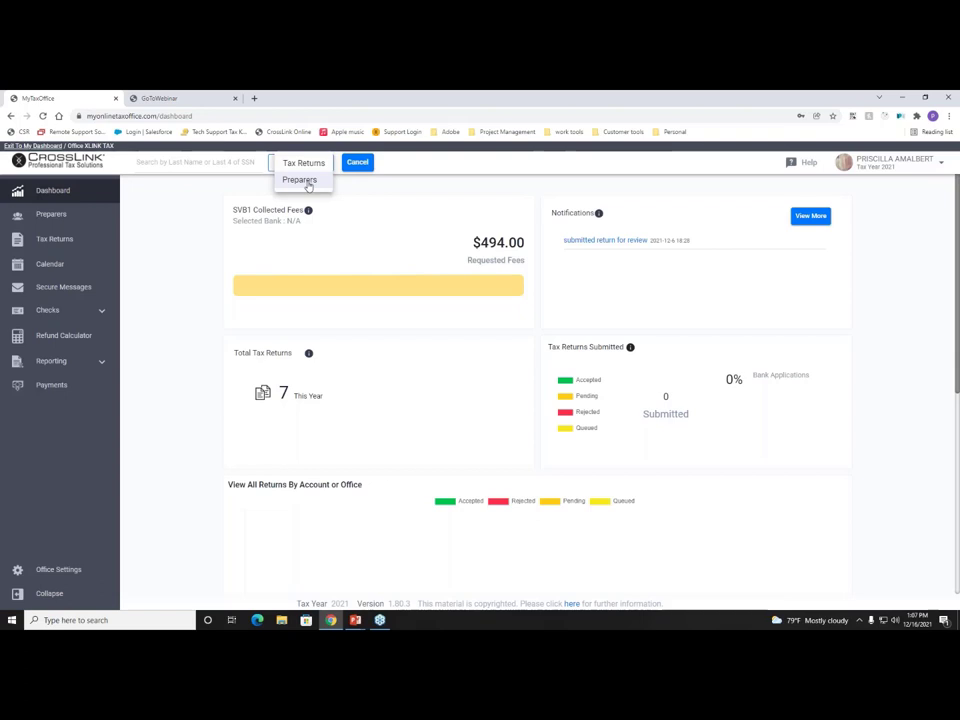
pyautogui.click(190, 166)
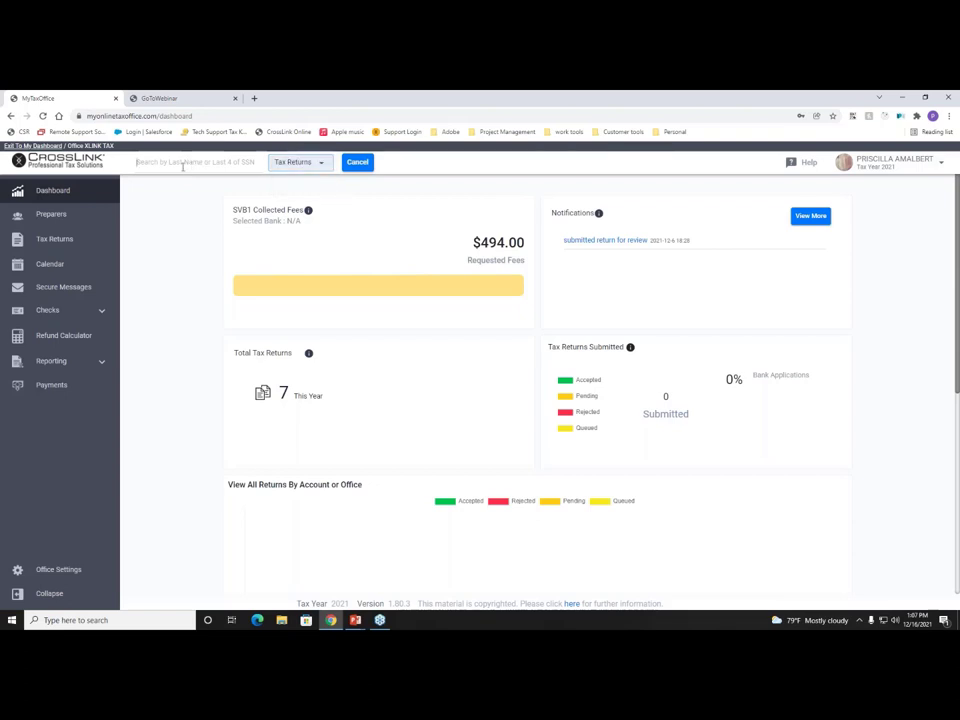
pyautogui.write('JO')
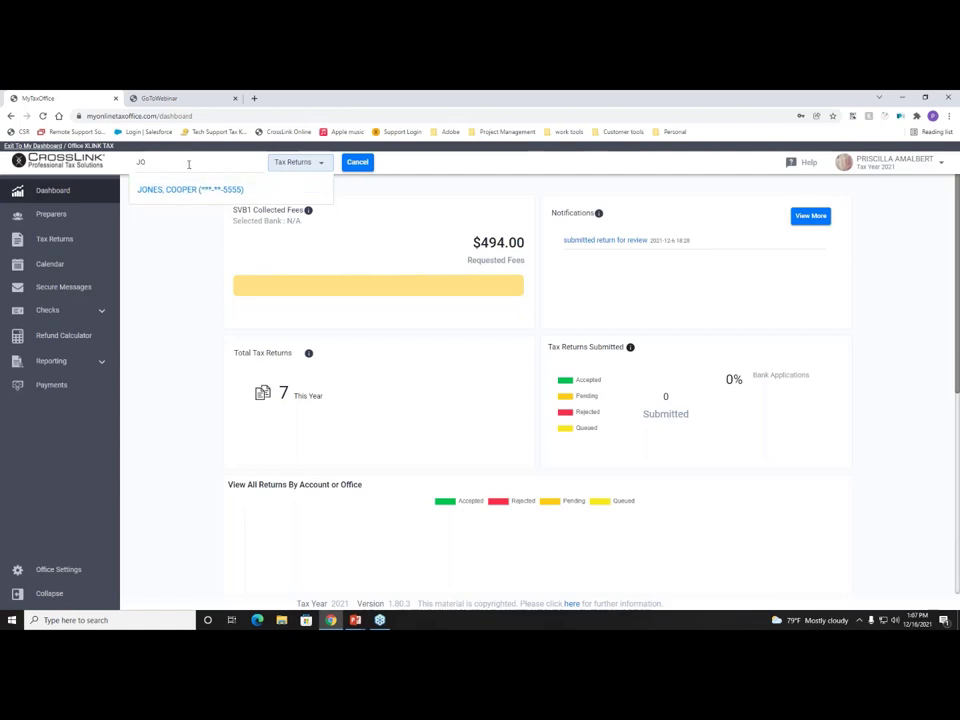
pyautogui.press('BackSpace')
pyautogui.press('BackSpace')
pyautogui.click(283, 163)
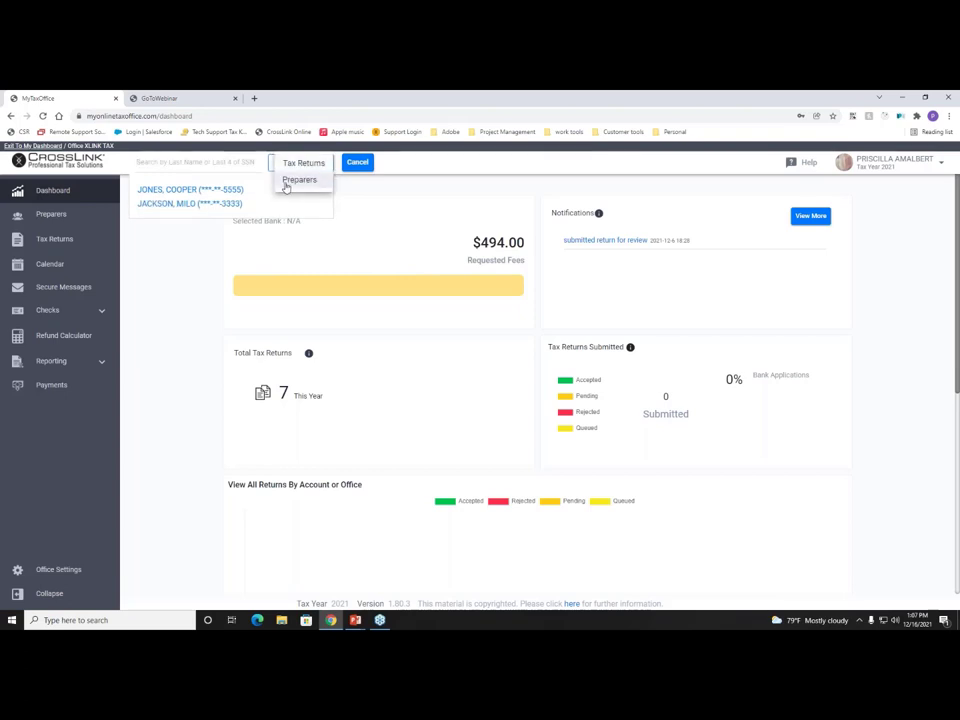
pyautogui.click(290, 180)
pyautogui.click(182, 163)
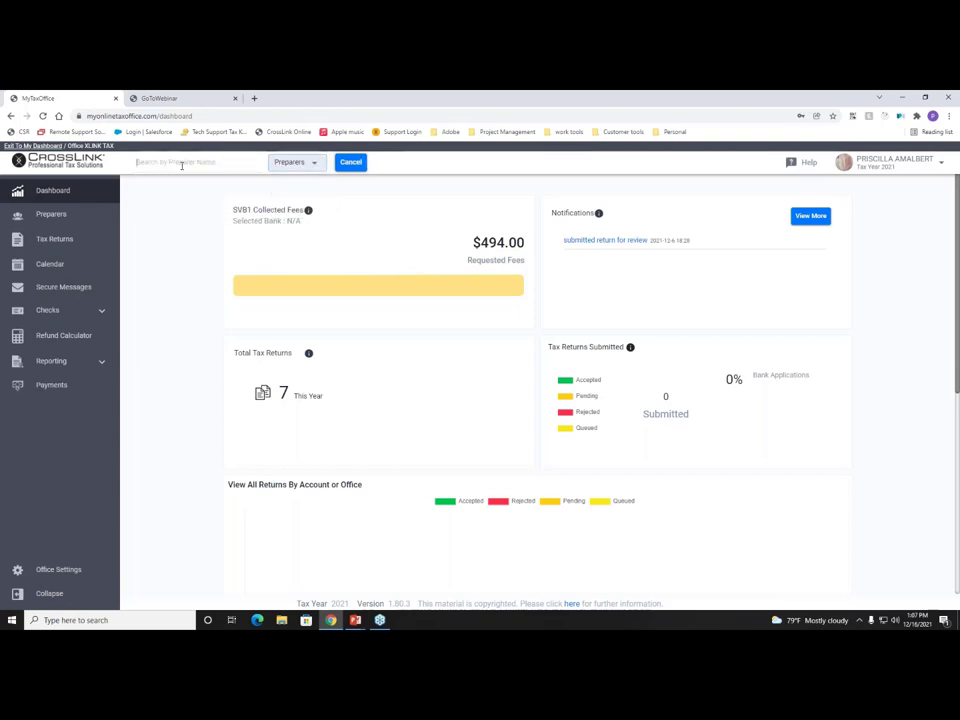
# Search 'PR' and open the suggested preparer's dashboard showing 1 return this year
pyautogui.write('PR')
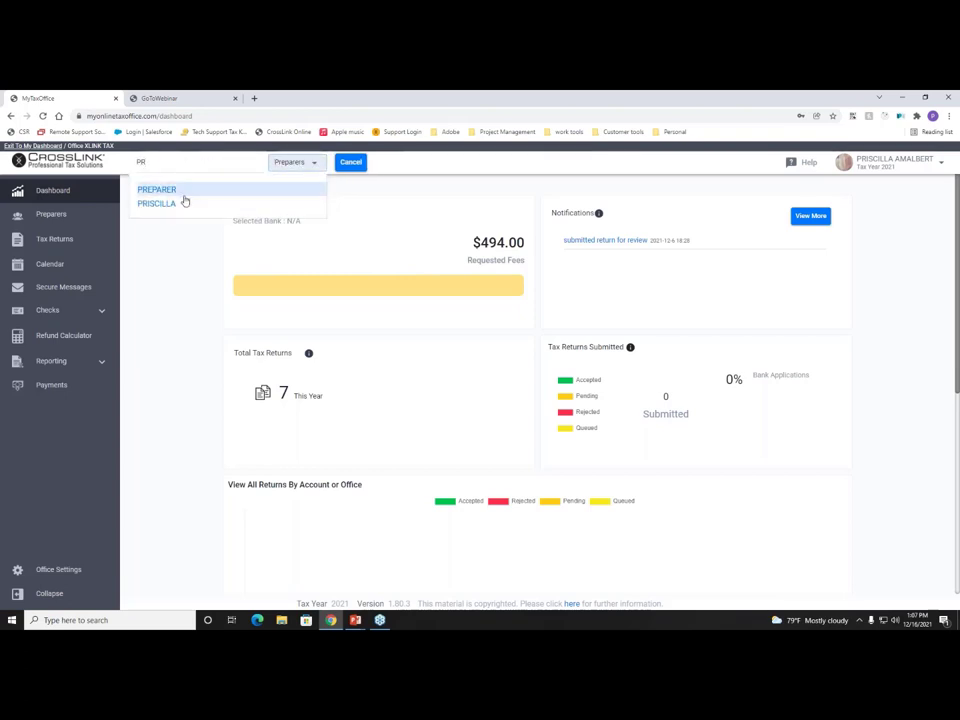
pyautogui.click(186, 204)
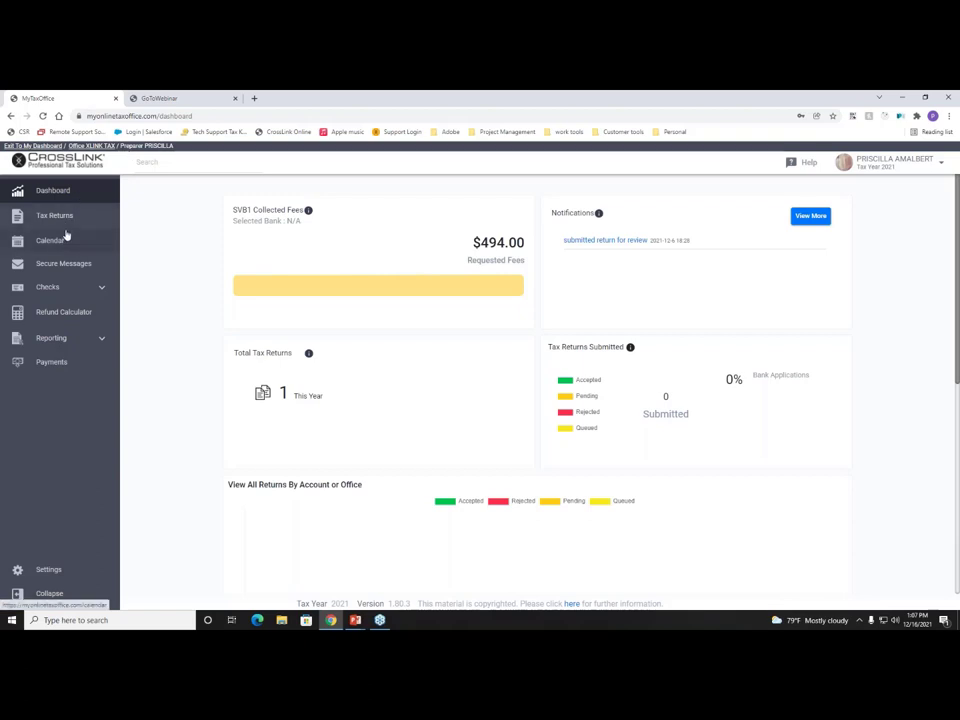
pyautogui.click(157, 162)
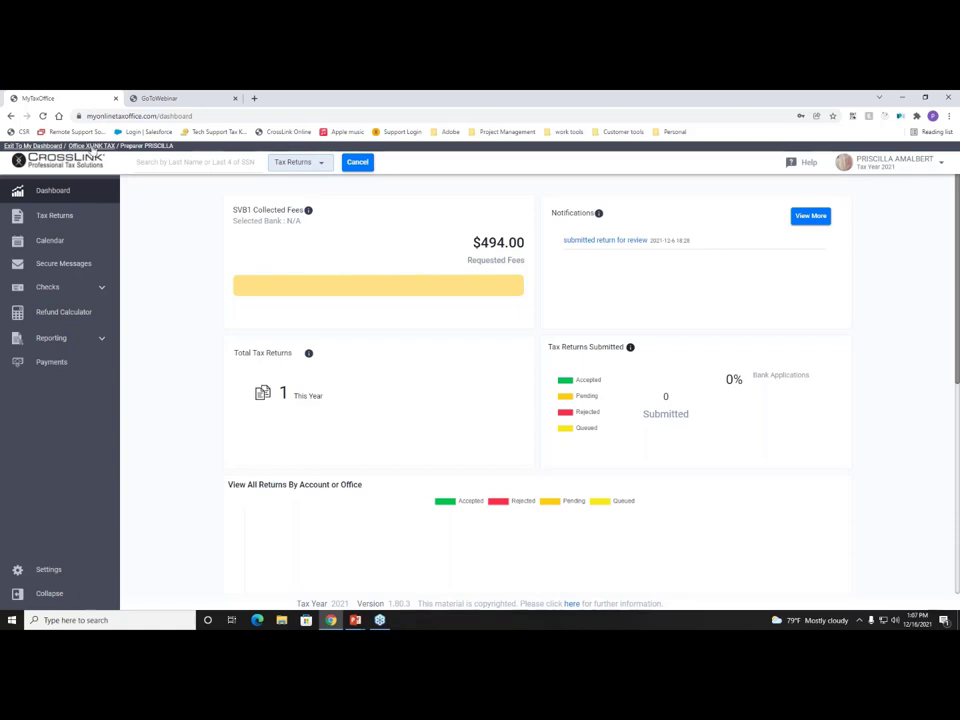
# Go back to the XLINK TAX office dashboard via the breadcrumb and view the Help resources
pyautogui.click(90, 146)
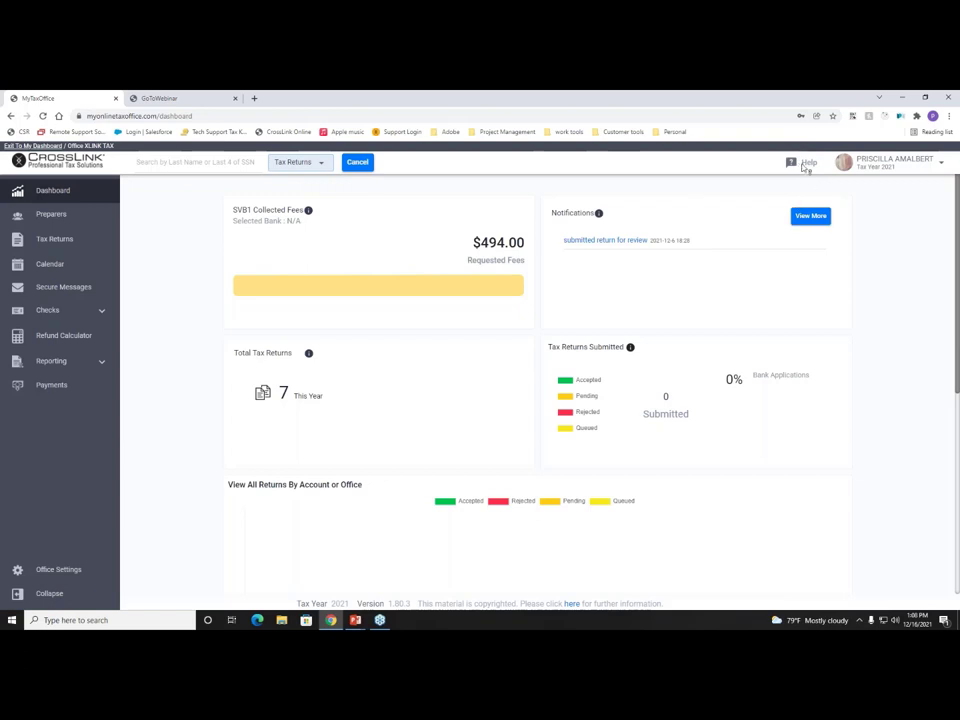
pyautogui.click(805, 163)
# Open the user account menu listing the 2021 tax year and account options
pyautogui.click(883, 170)
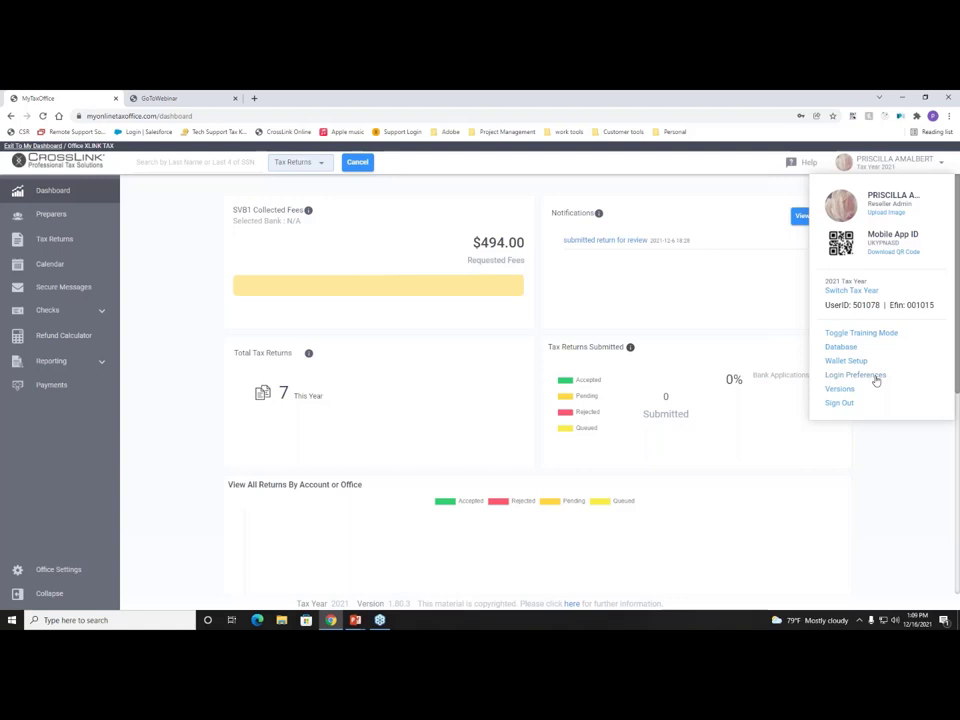
# Dismiss the account menu and place the cursor in the header search box
pyautogui.click(882, 464)
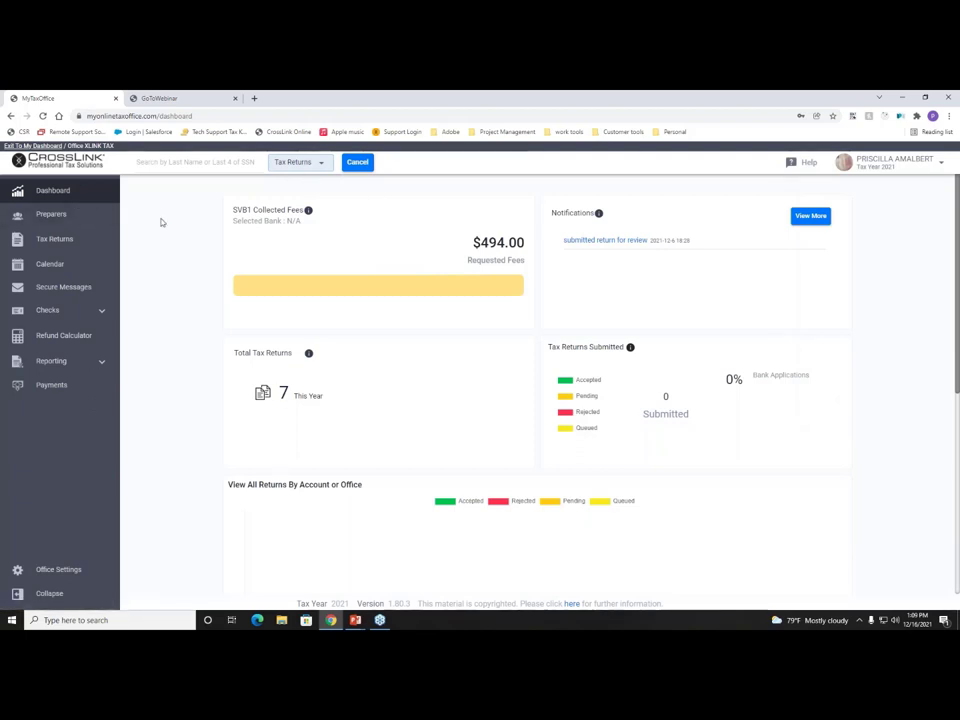
pyautogui.click(205, 166)
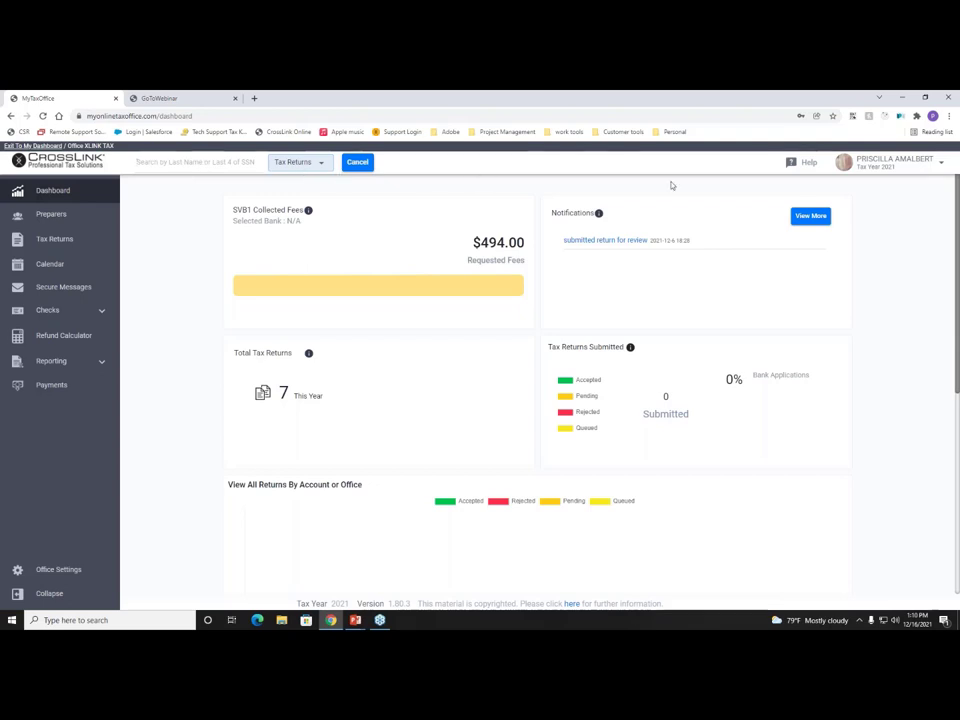
# Open the Tax Returns page from the dashboard sidebar, listing all 7 returns
pyautogui.scroll(-4, 814, 356)
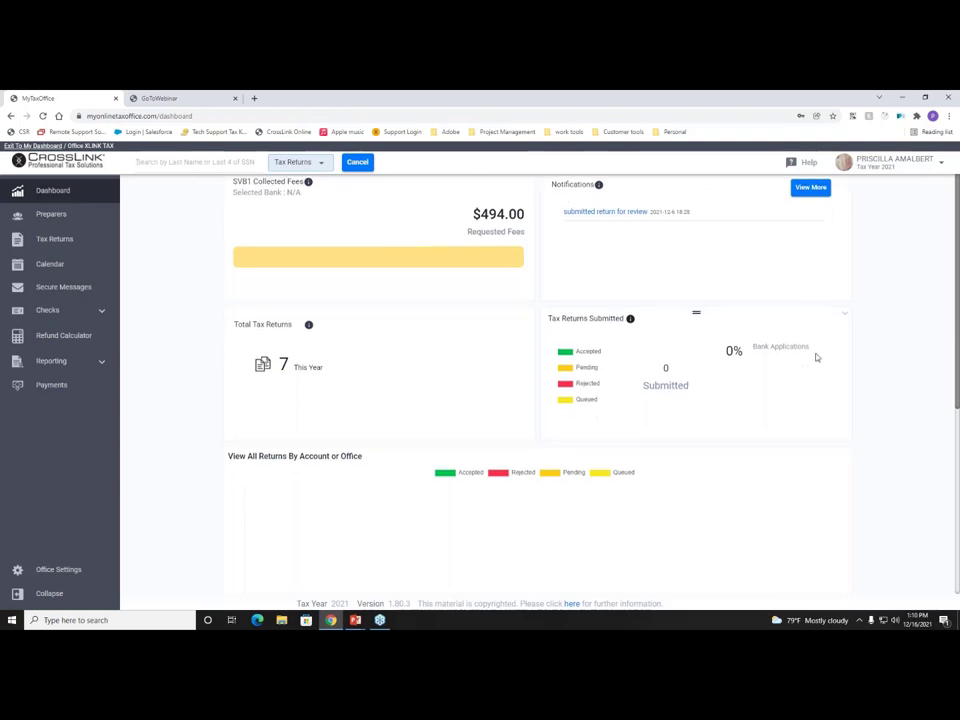
pyautogui.scroll(-3, 620, 314)
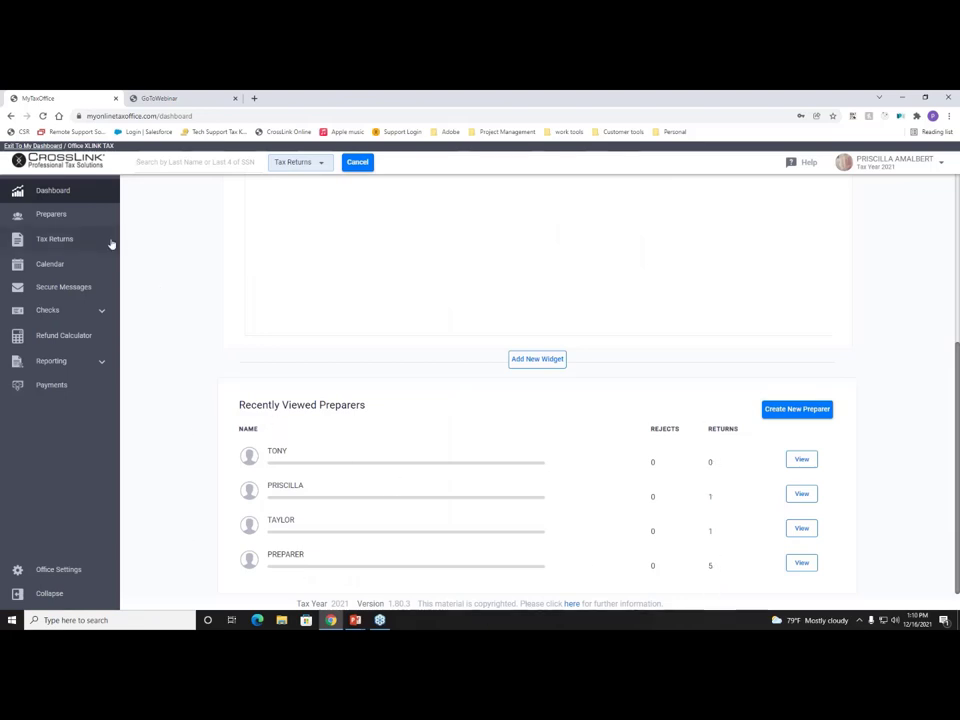
pyautogui.click(50, 248)
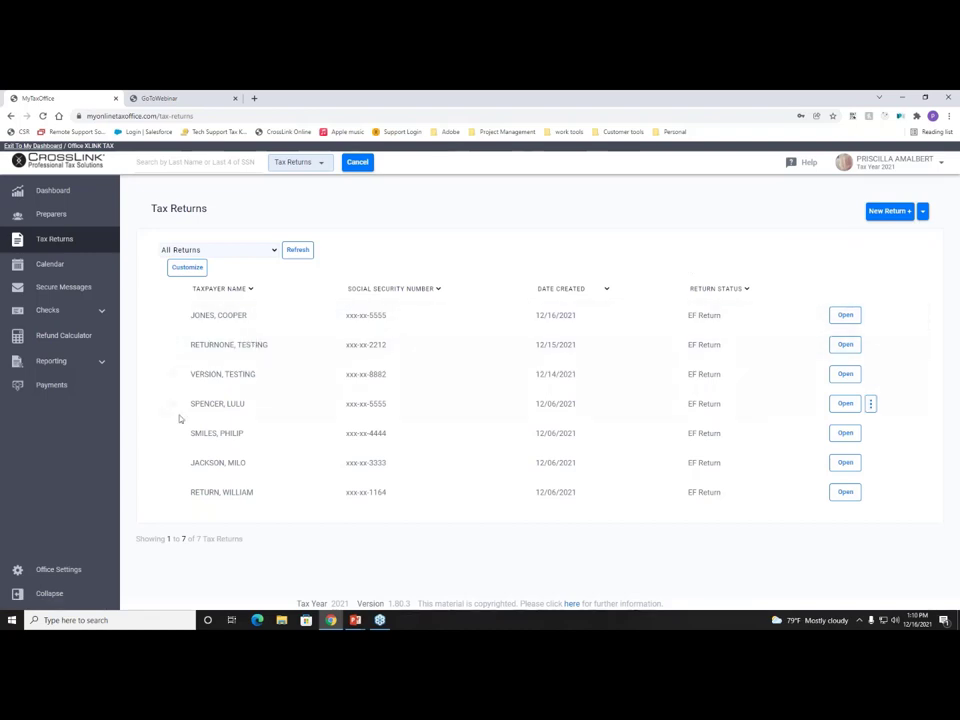
# Expand refund details for the first two returns, then start a New Return
pyautogui.click(171, 317)
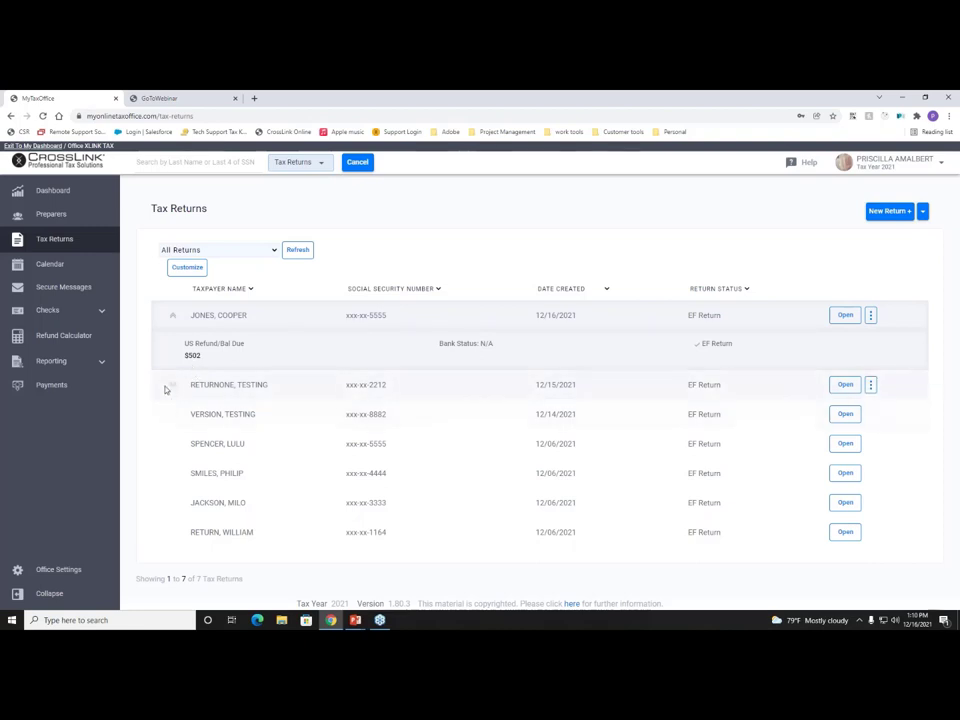
pyautogui.click(173, 386)
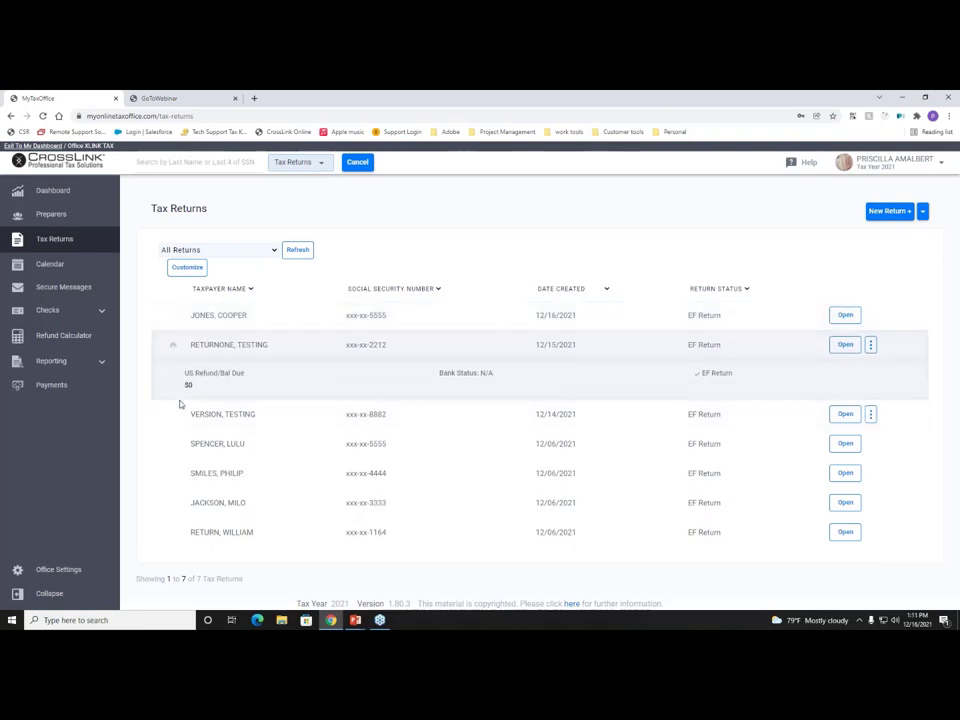
pyautogui.click(172, 320)
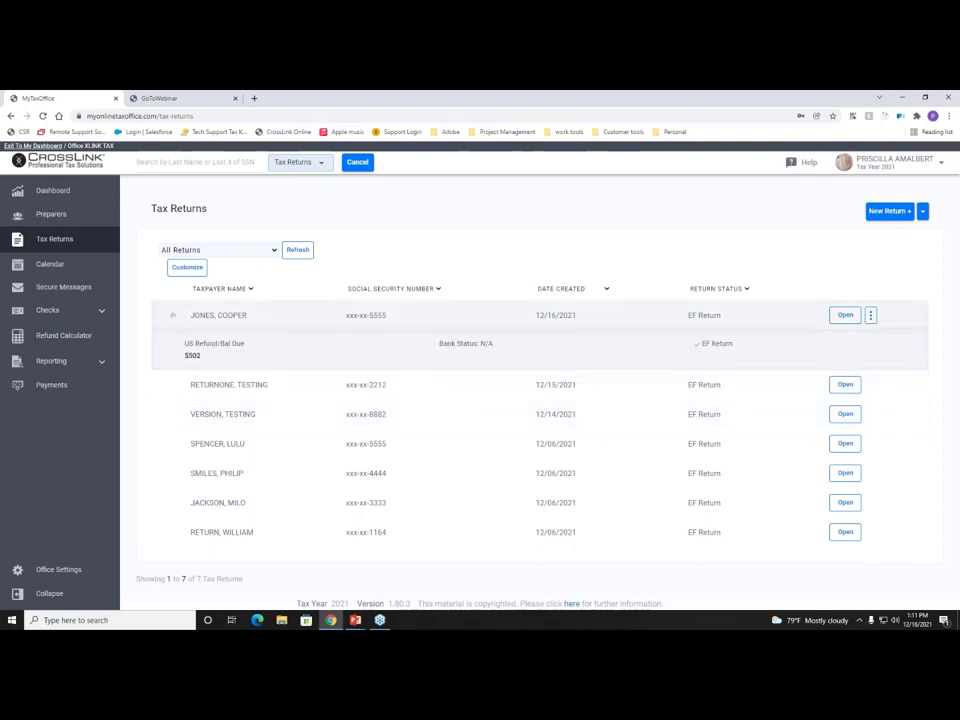
pyautogui.click(886, 216)
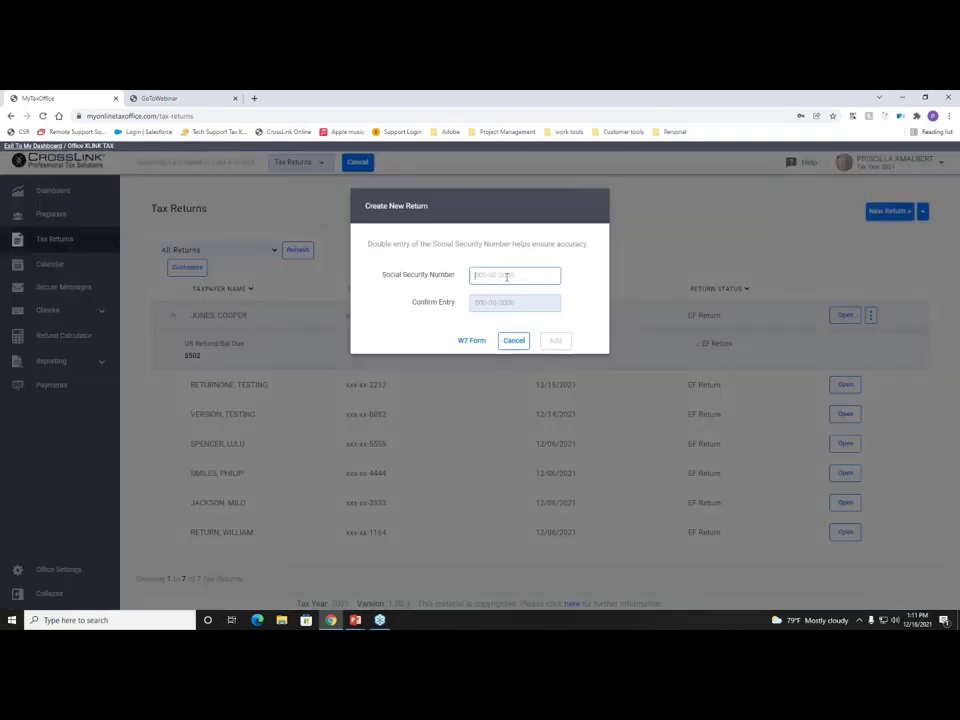
# Enter and confirm the taxpayer's SSN, then add the new 2021 return
pyautogui.press('Tab')
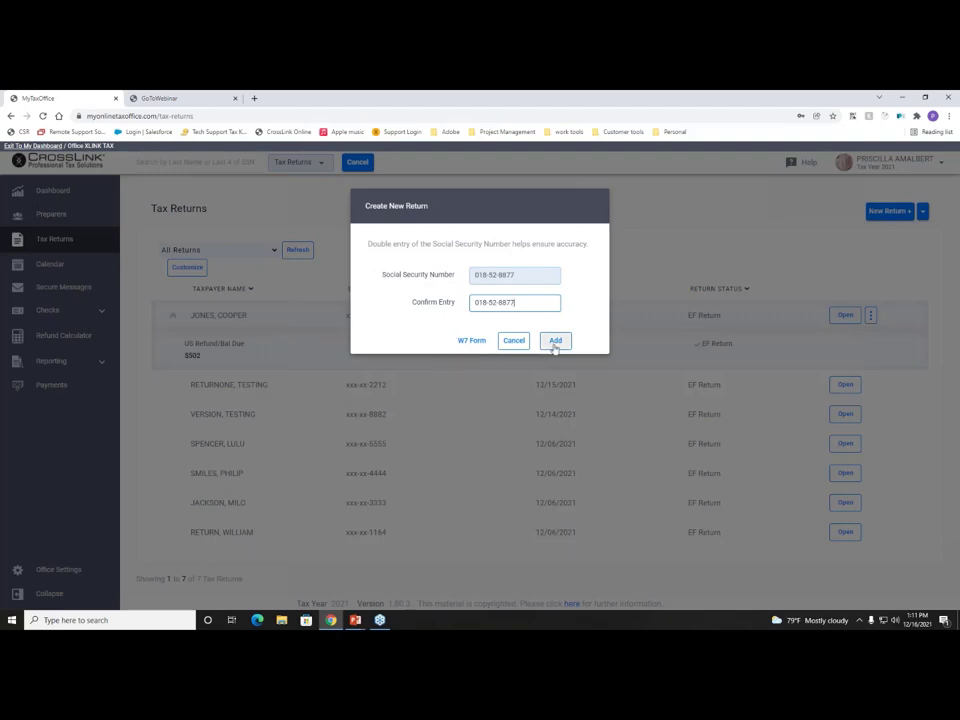
pyautogui.click(554, 344)
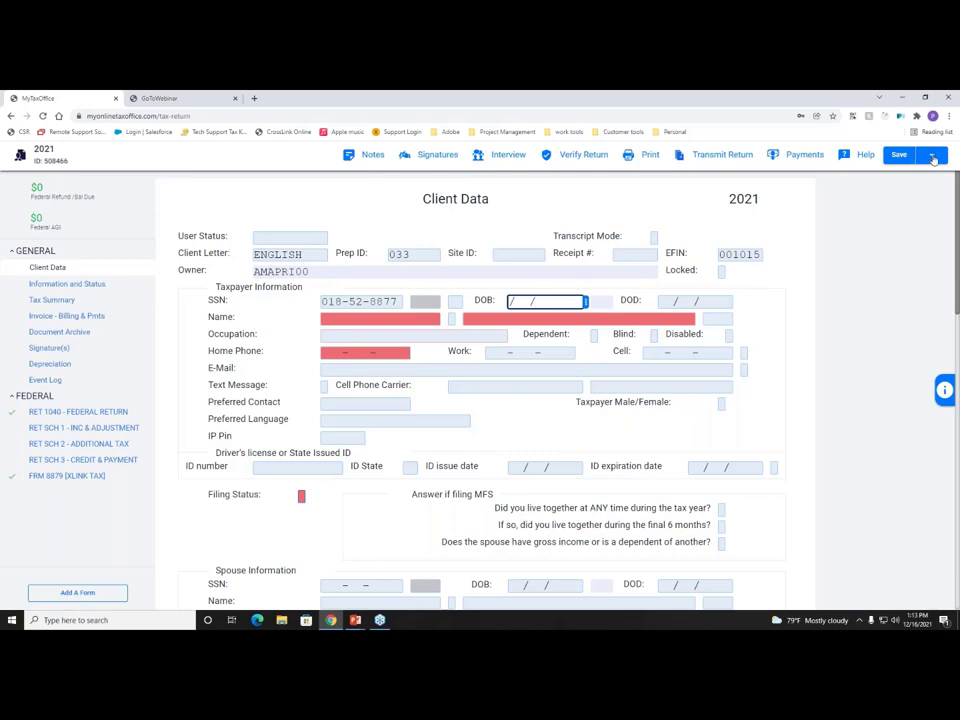
pyautogui.click(931, 158)
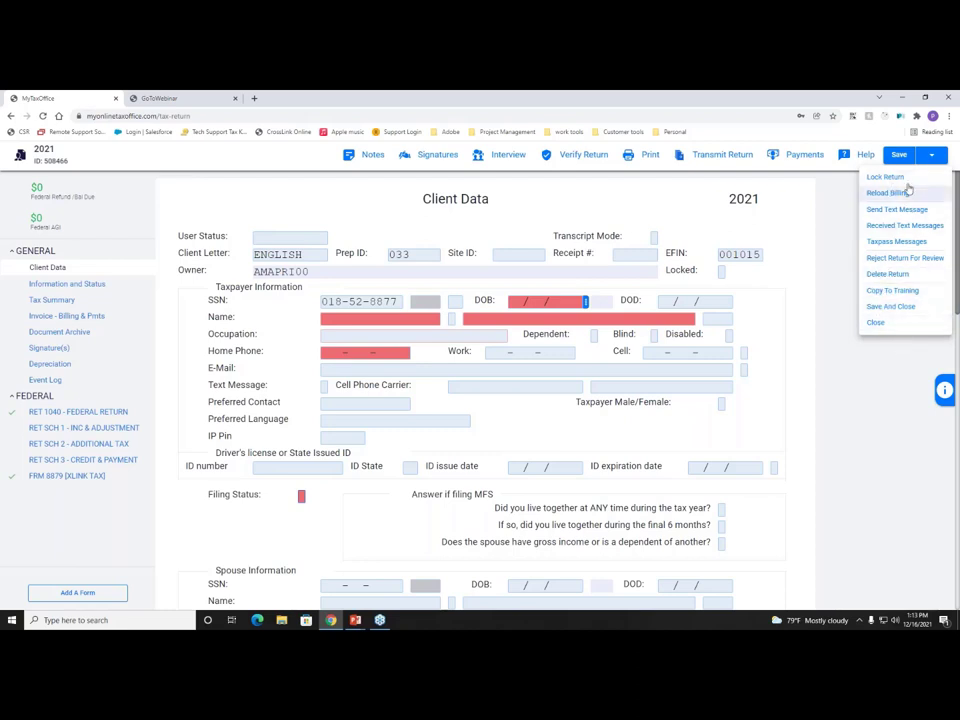
pyautogui.click(933, 157)
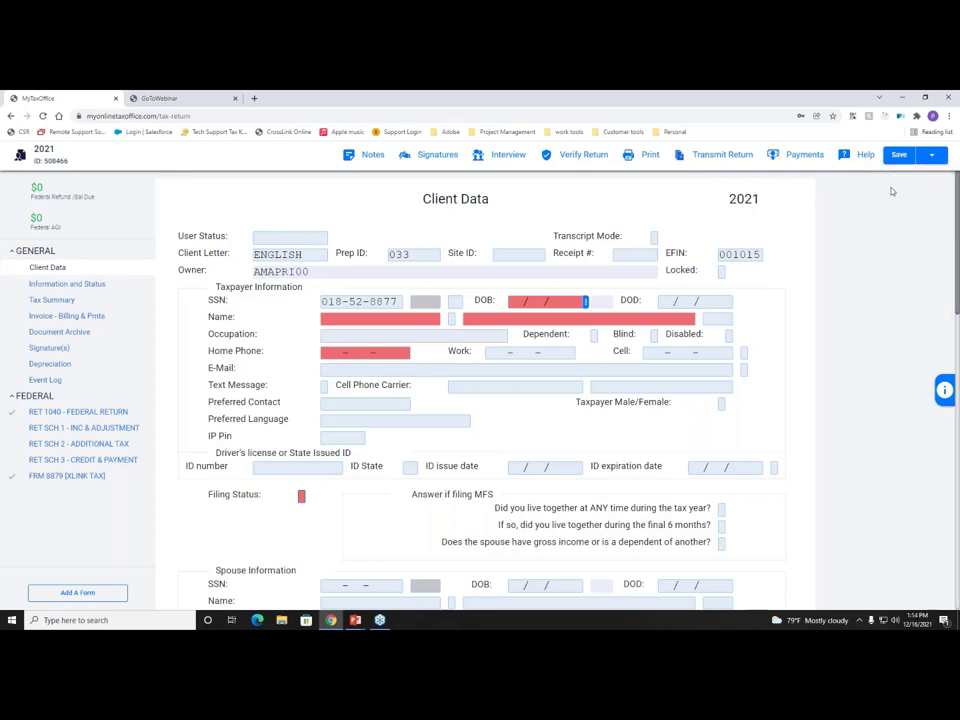
# Enter the taxpayer's date of birth, first and last name, and occupation SALES
pyautogui.click(525, 302)
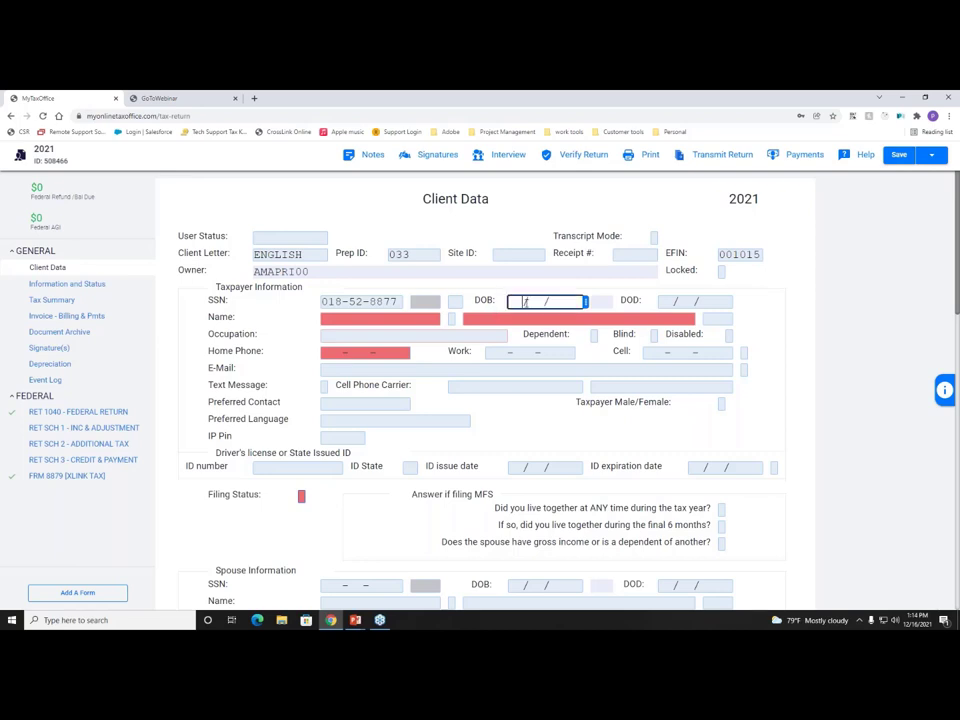
pyautogui.write('04011990')
pyautogui.press('Tab')
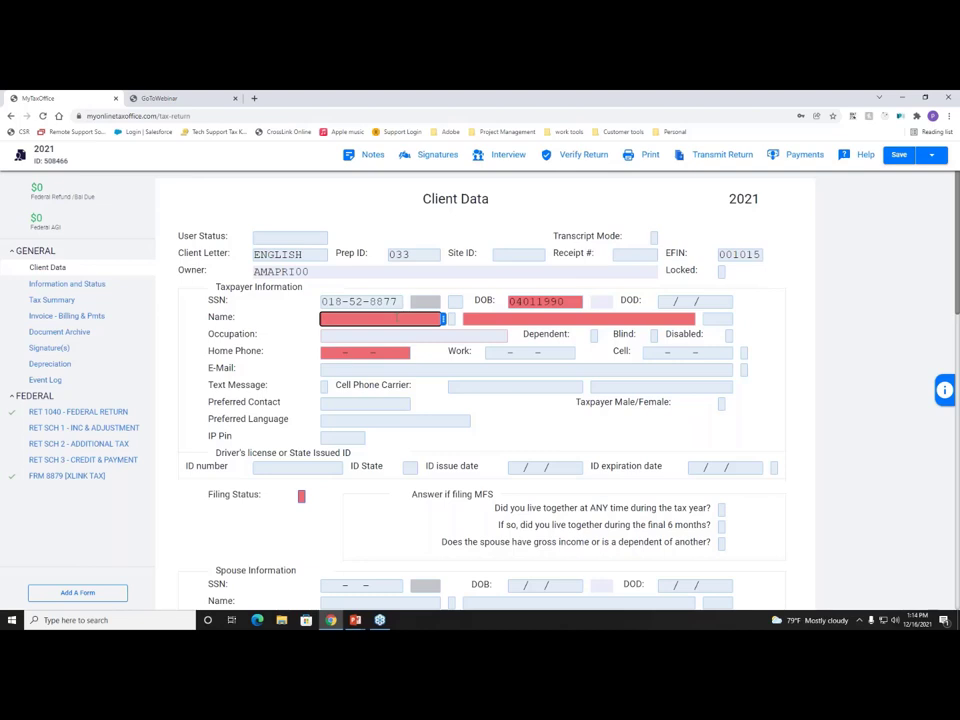
pyautogui.press('Tab')
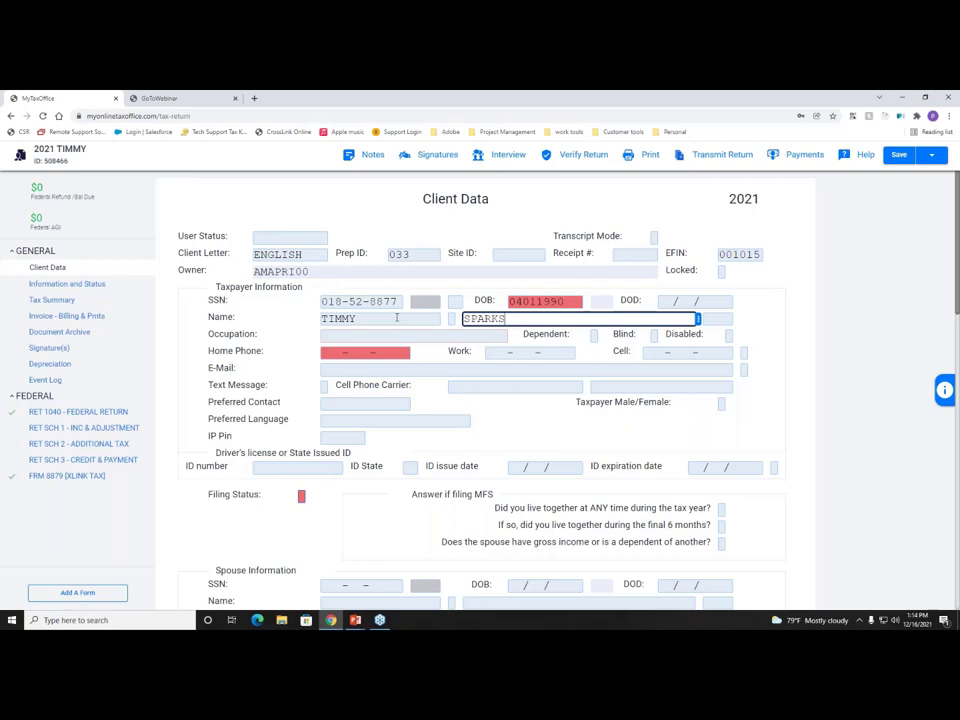
pyautogui.press('Tab')
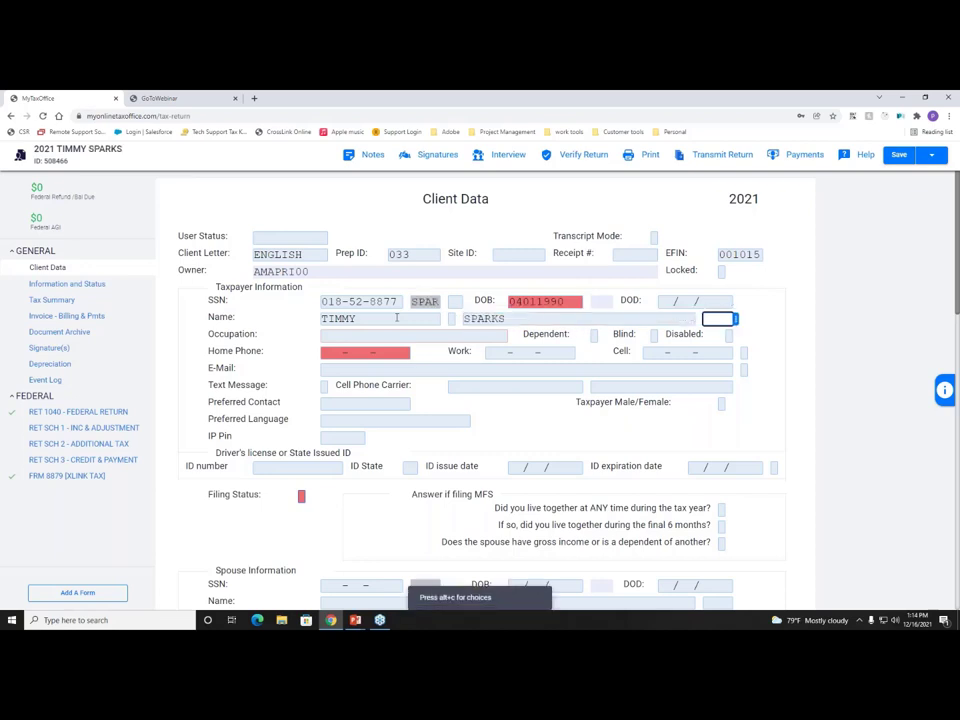
pyautogui.press('Tab')
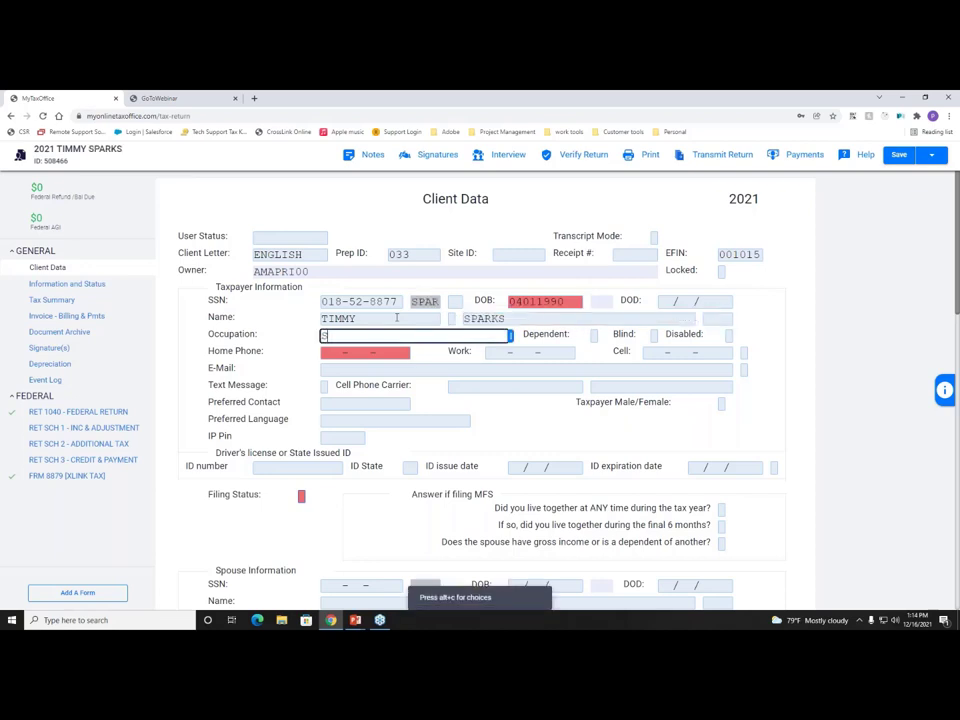
pyautogui.write('SALE')
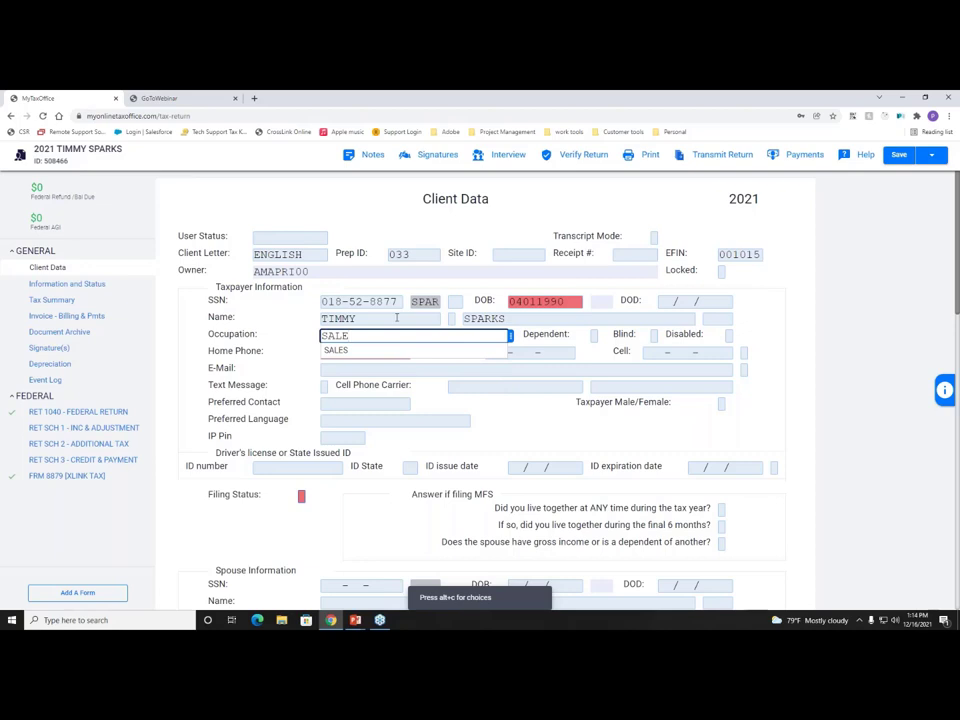
pyautogui.press('Down')
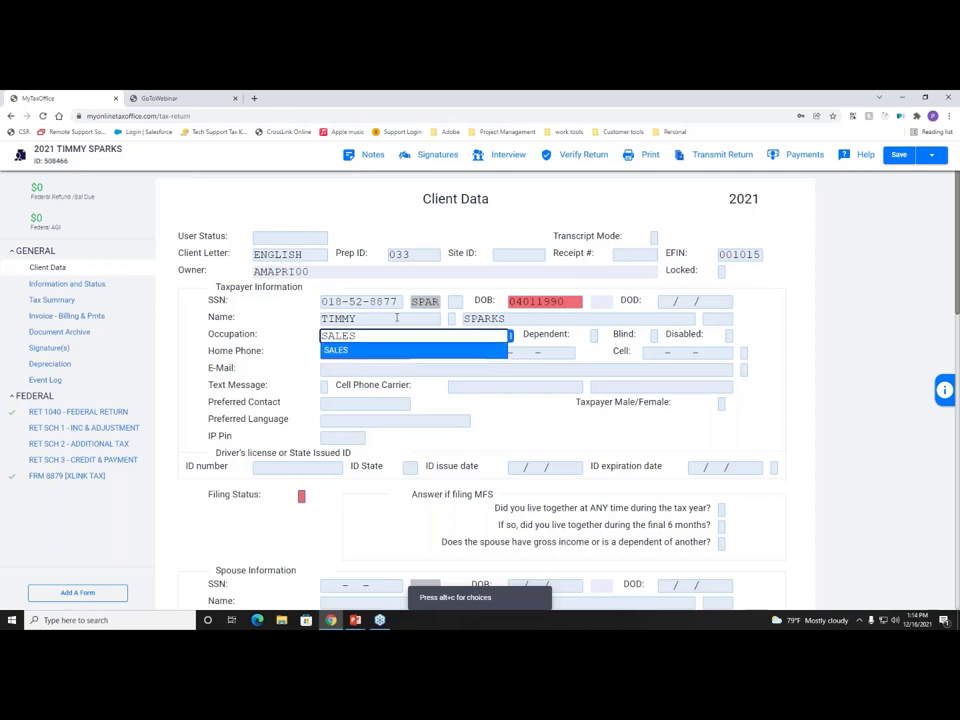
pyautogui.press('Tab')
pyautogui.press('Tab')
pyautogui.press('Tab')
pyautogui.press('Tab')
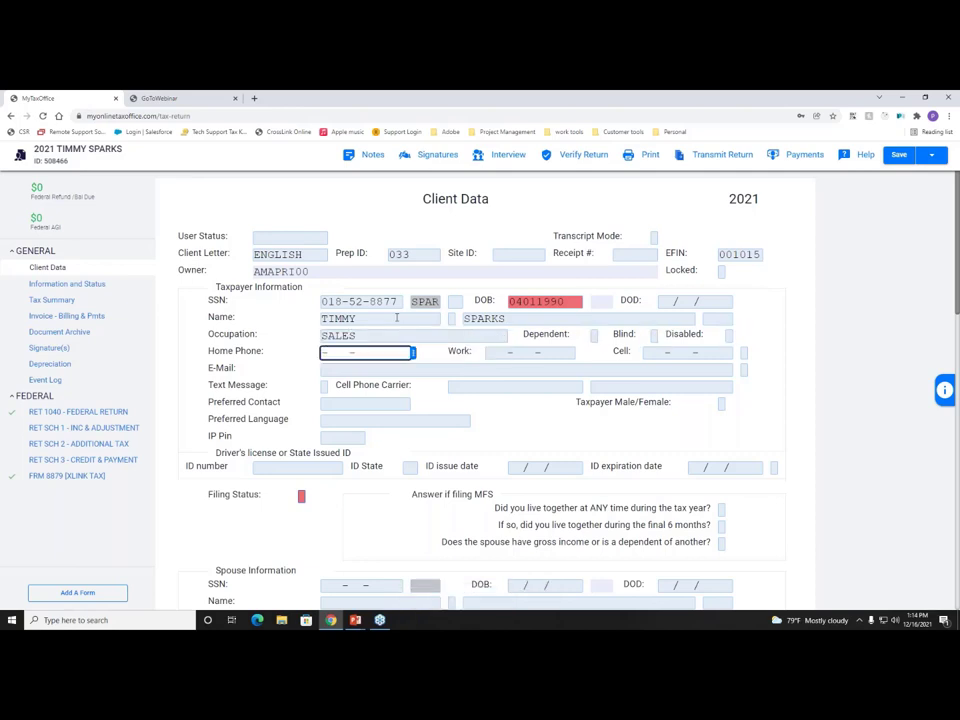
# Enter the taxpayer's cell number and e-mail address, and mark the text messaging box
pyautogui.press('Tab')
pyautogui.press('Tab')
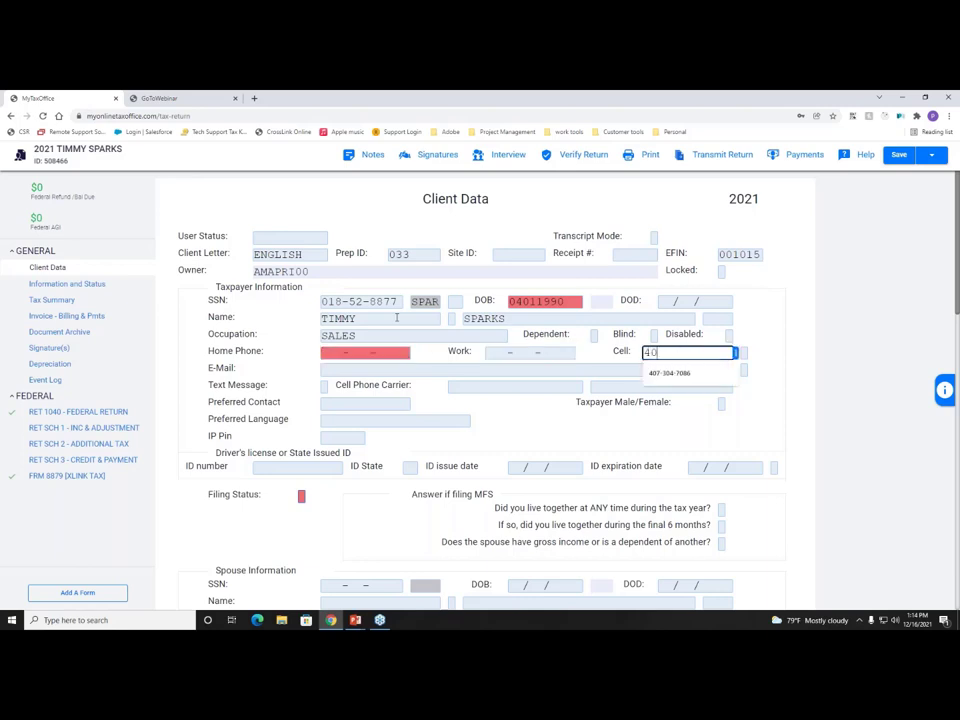
pyautogui.press('Tab')
pyautogui.press('Tab')
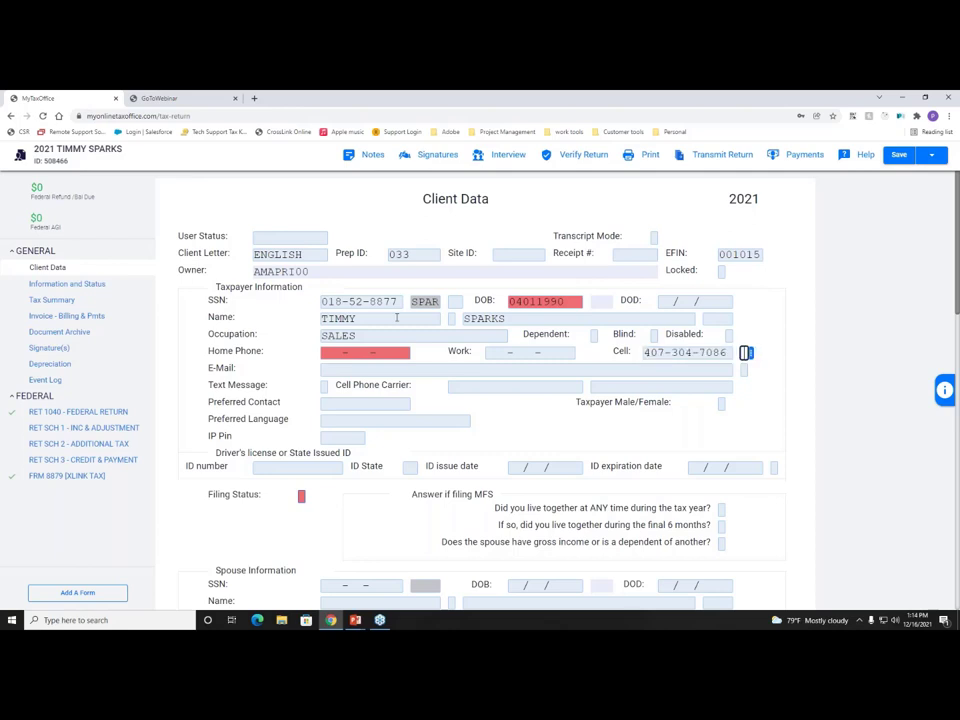
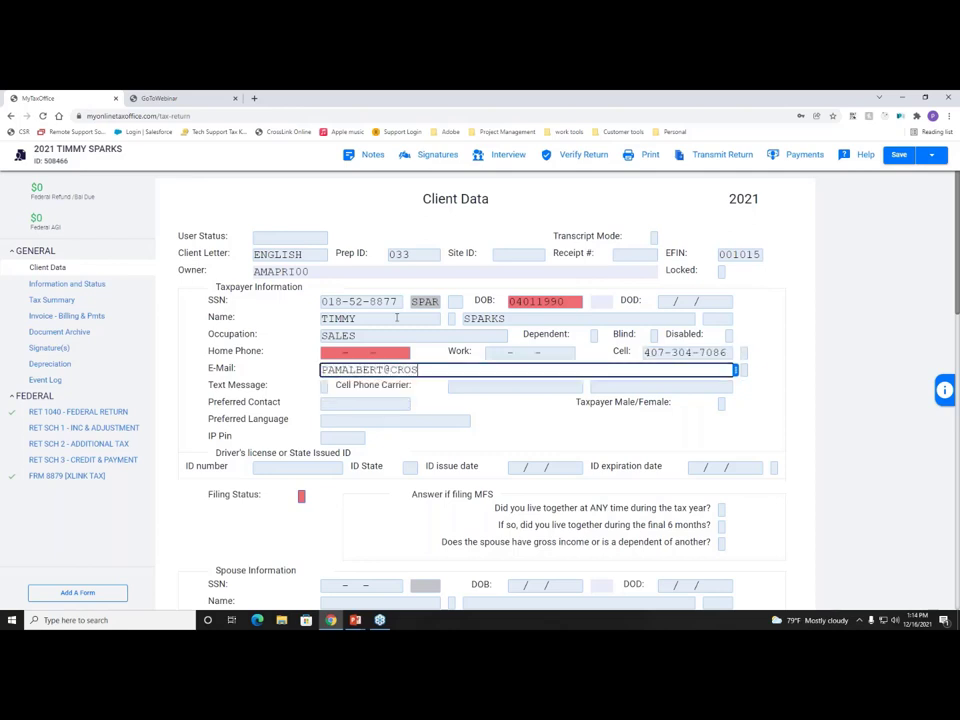
pyautogui.press('Tab')
pyautogui.press('Tab')
pyautogui.write('x')
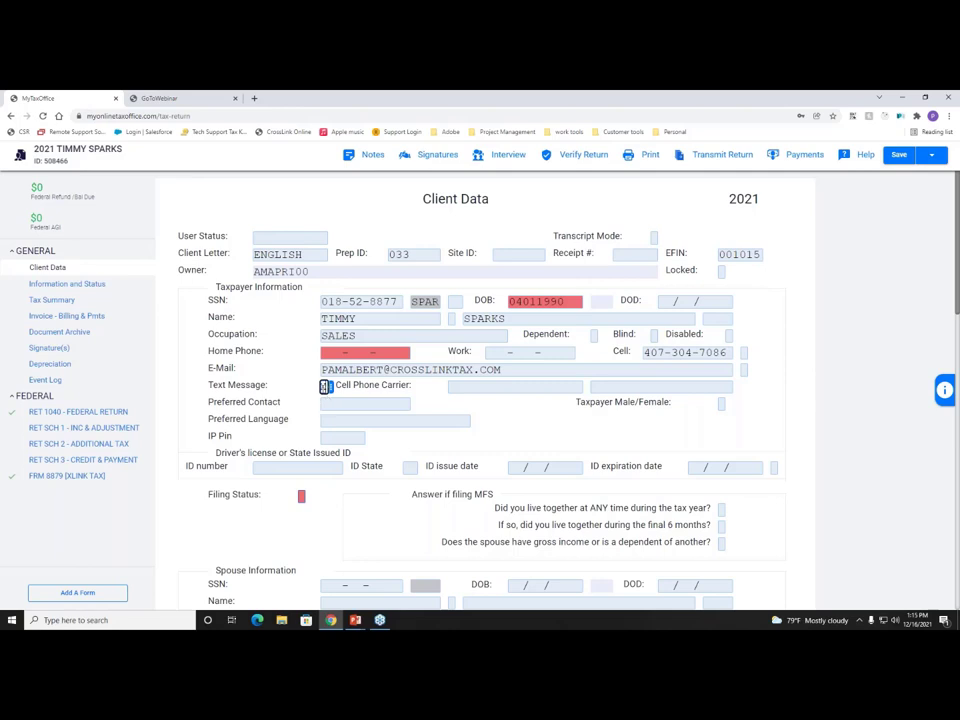
# Opt into text alerts, agree to the consent, and select VERIZON as cell carrier
pyautogui.click(325, 386)
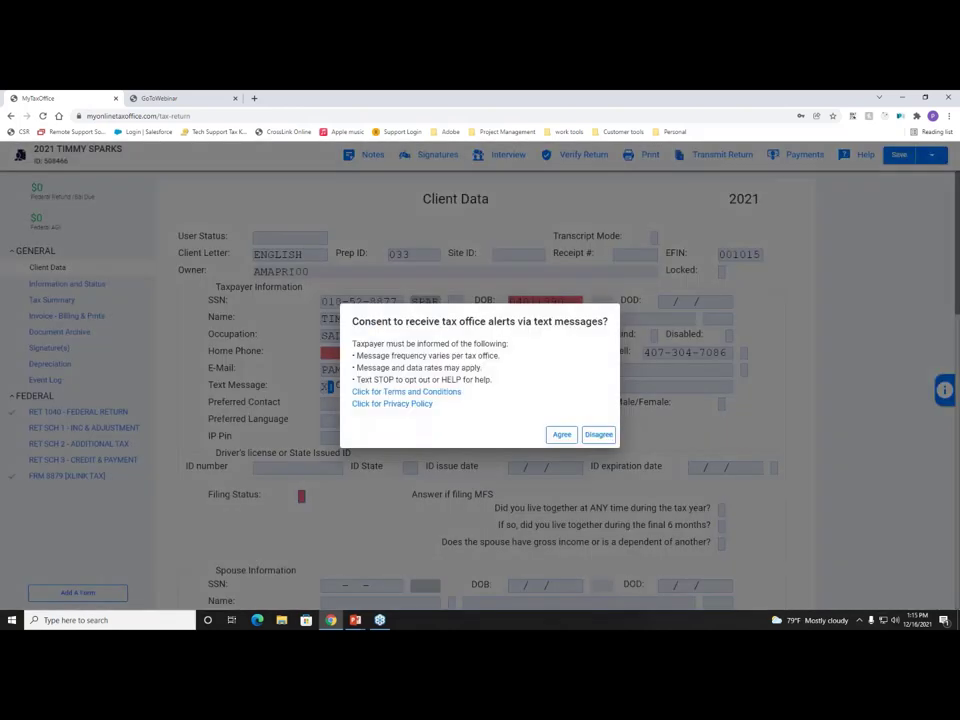
pyautogui.click(562, 436)
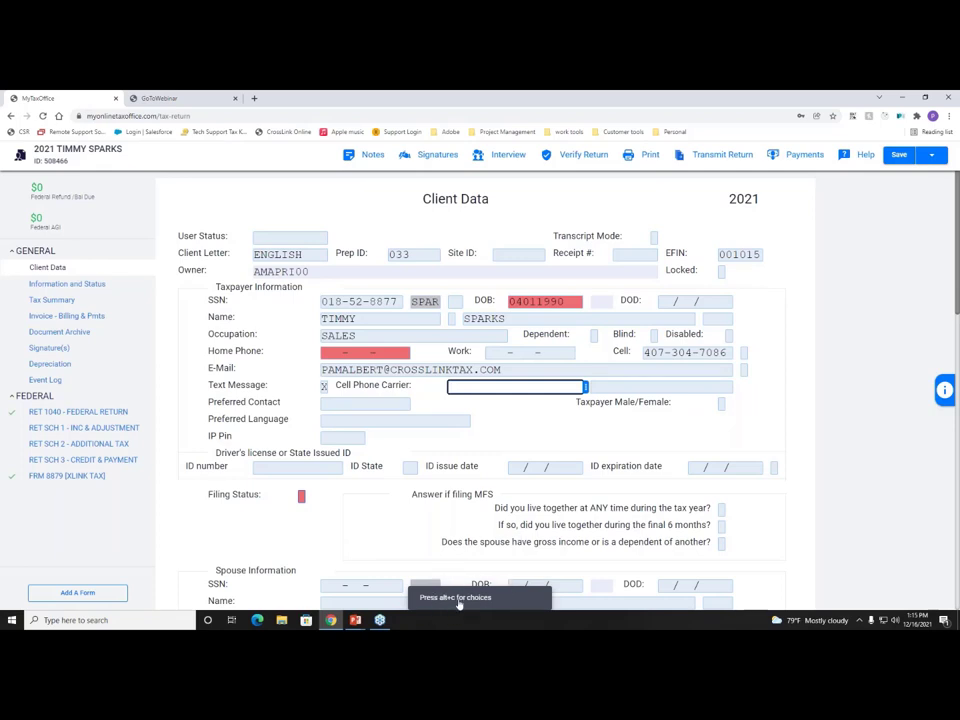
pyautogui.hotkey('alt', 'c')
pyautogui.scroll(-4, 491, 388)
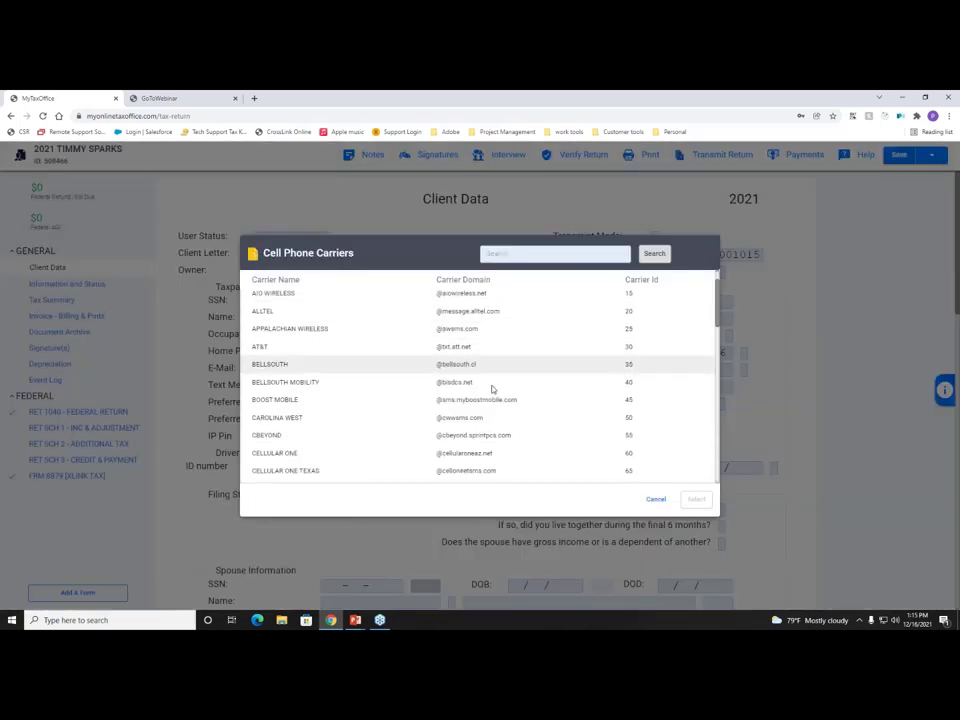
pyautogui.scroll(-10, 488, 399)
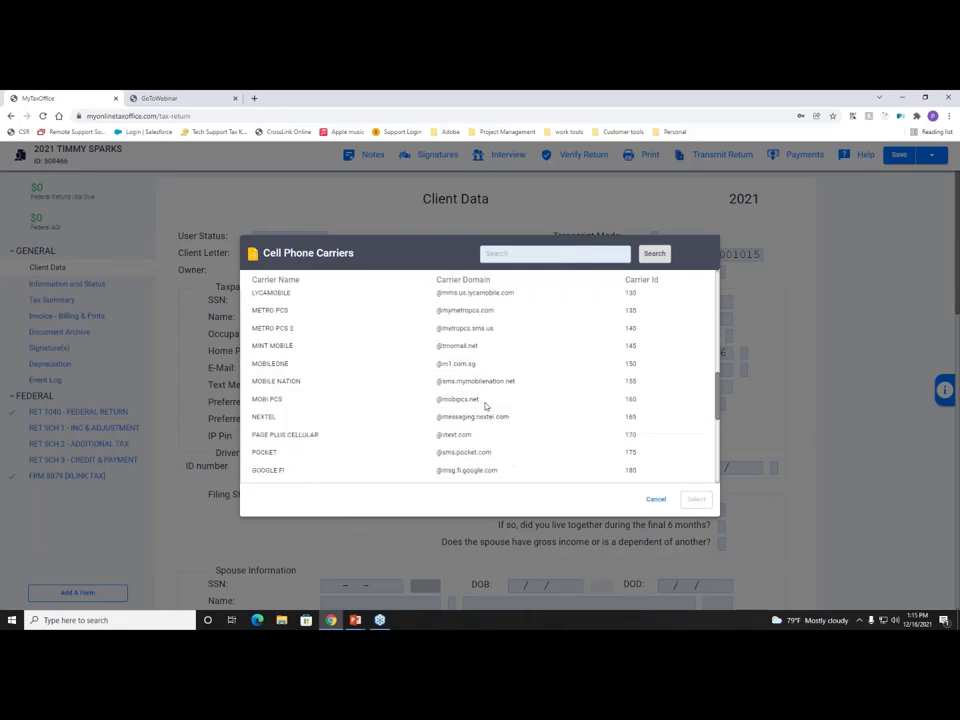
pyautogui.scroll(-3, 485, 408)
pyautogui.click(495, 433)
pyautogui.click(690, 499)
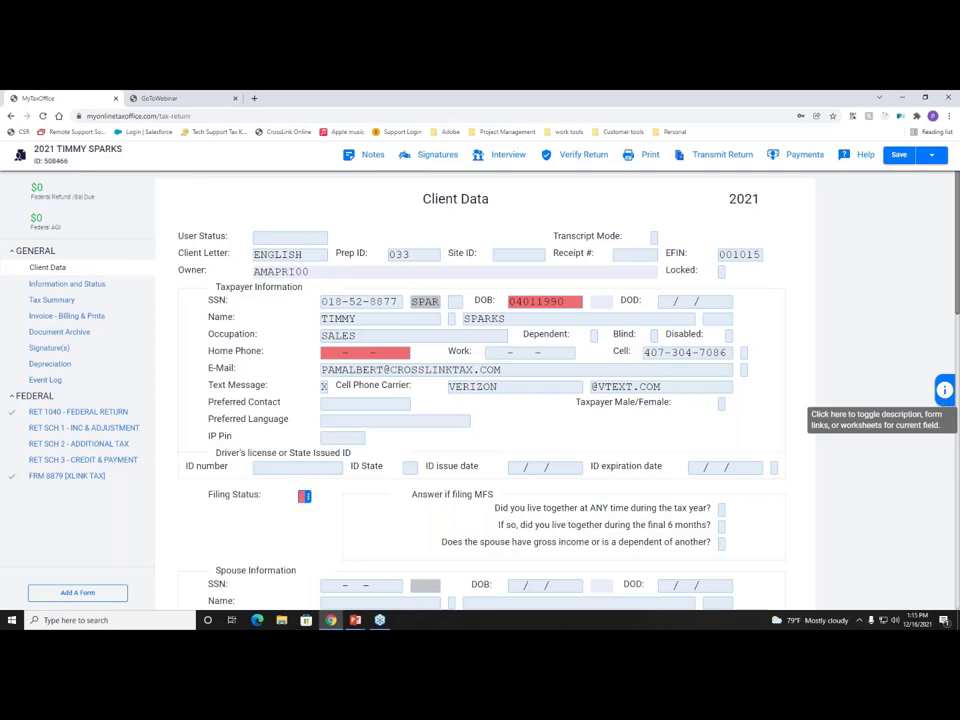
# Show the Field Description panel and move through the fields to Filing Status
pyautogui.click(944, 392)
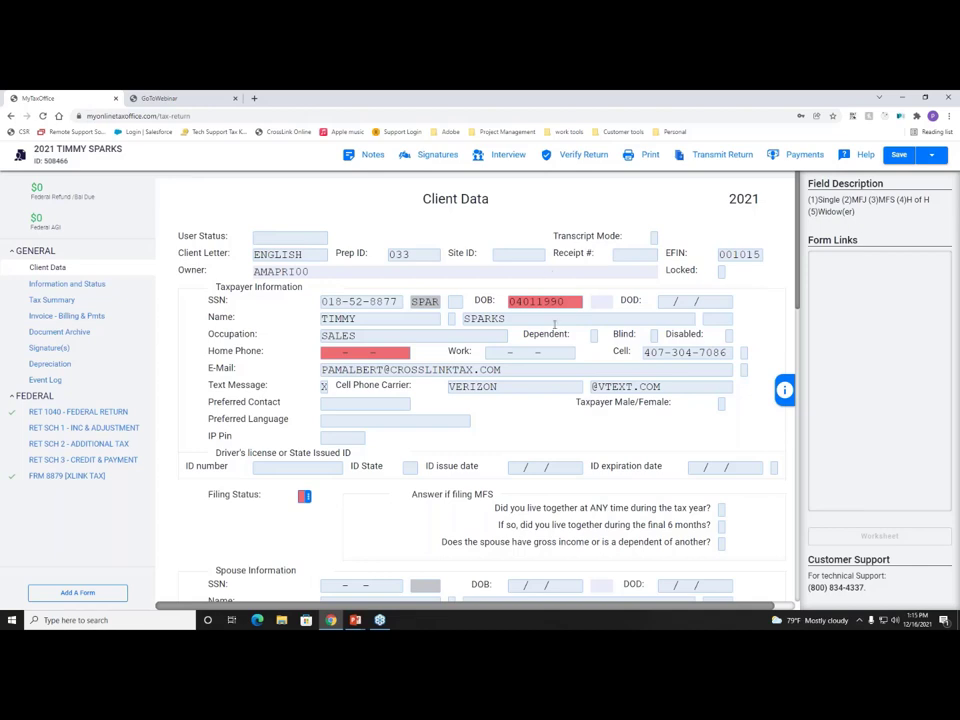
pyautogui.click(378, 318)
pyautogui.press('Tab')
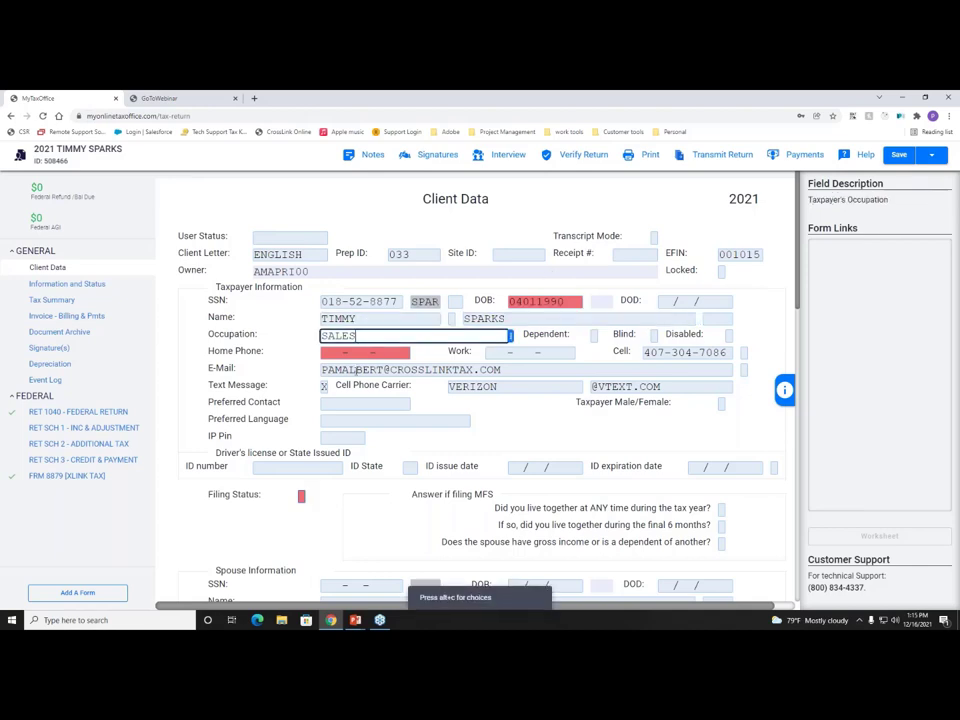
pyautogui.press('Tab')
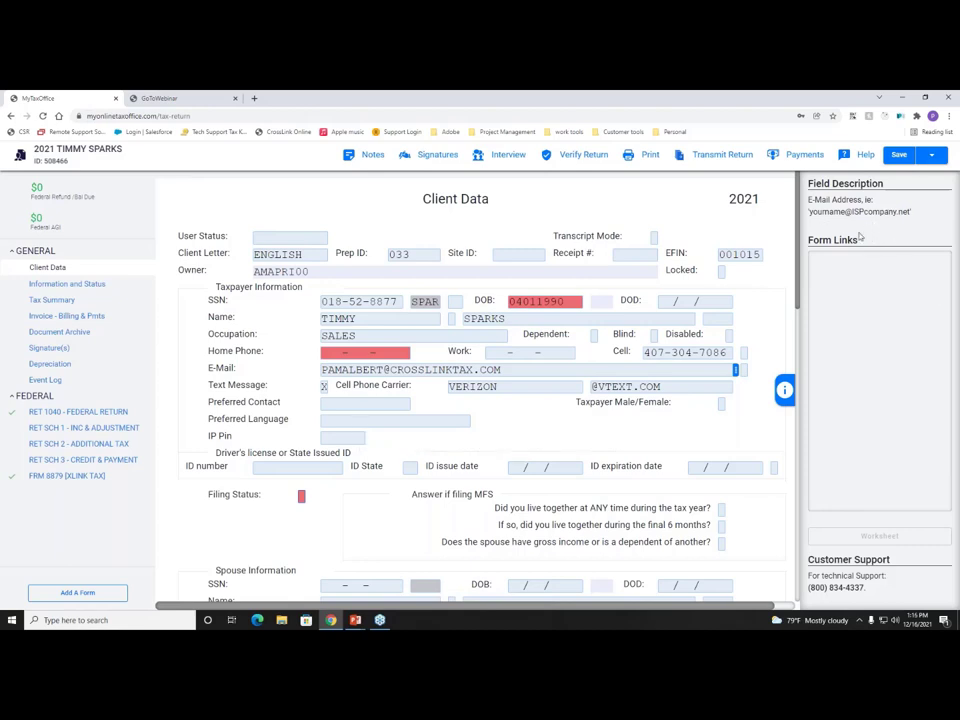
pyautogui.click(304, 496)
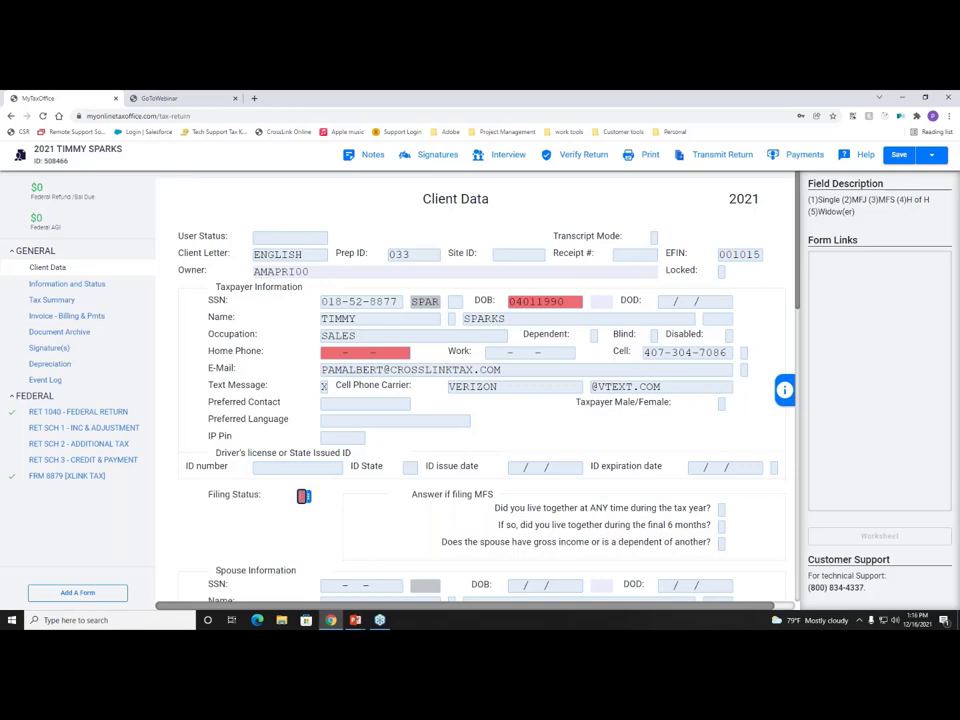
# Set filing status 1 (Single) and enter the street address and ZIP to auto-fill city and state
pyautogui.write('1')
pyautogui.press('Return')
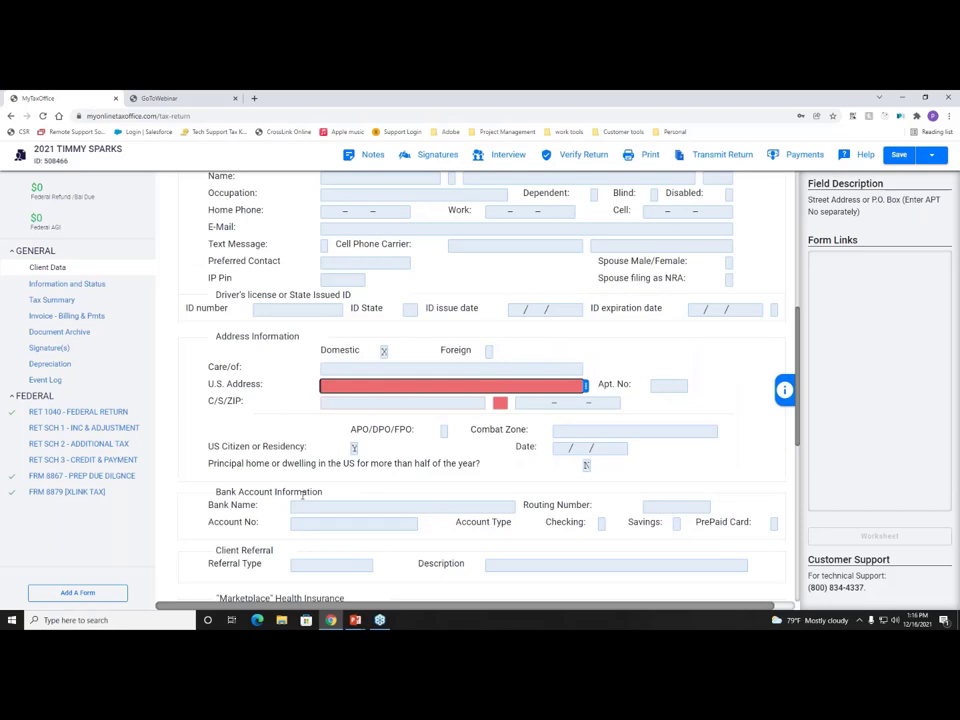
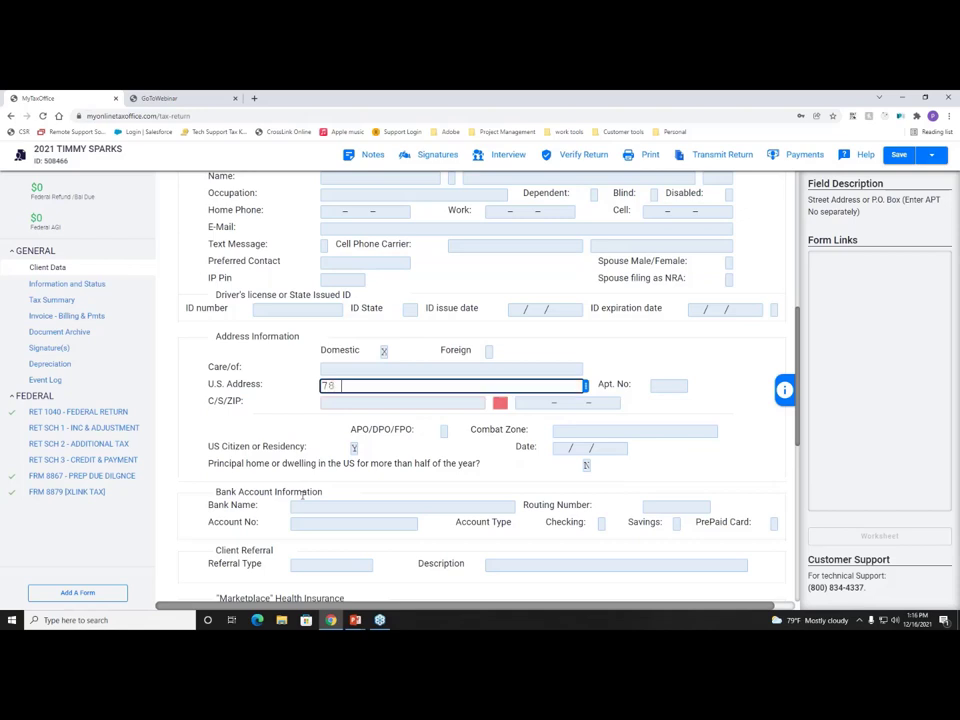
pyautogui.press('Tab')
pyautogui.write('32826')
pyautogui.press('Tab')
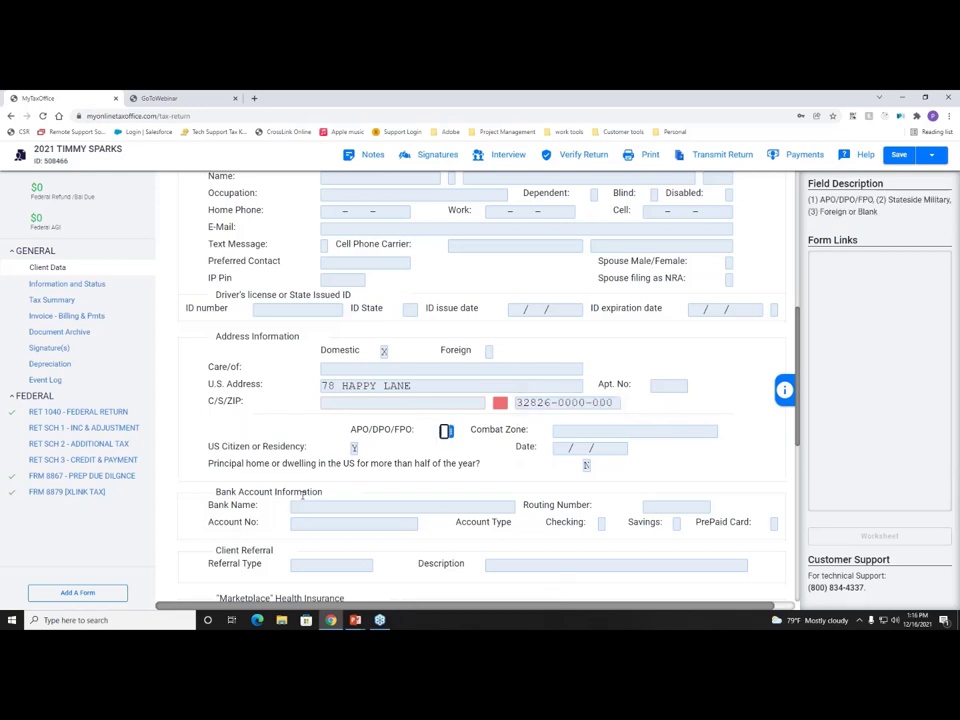
pyautogui.scroll(-4, 371, 510)
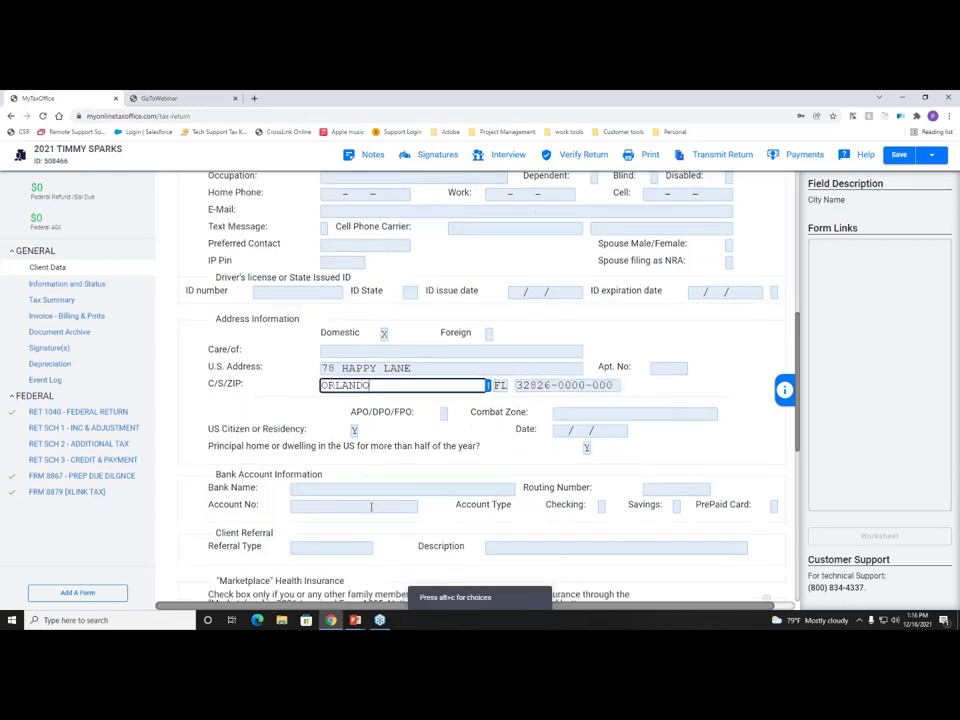
pyautogui.scroll(-2, 371, 510)
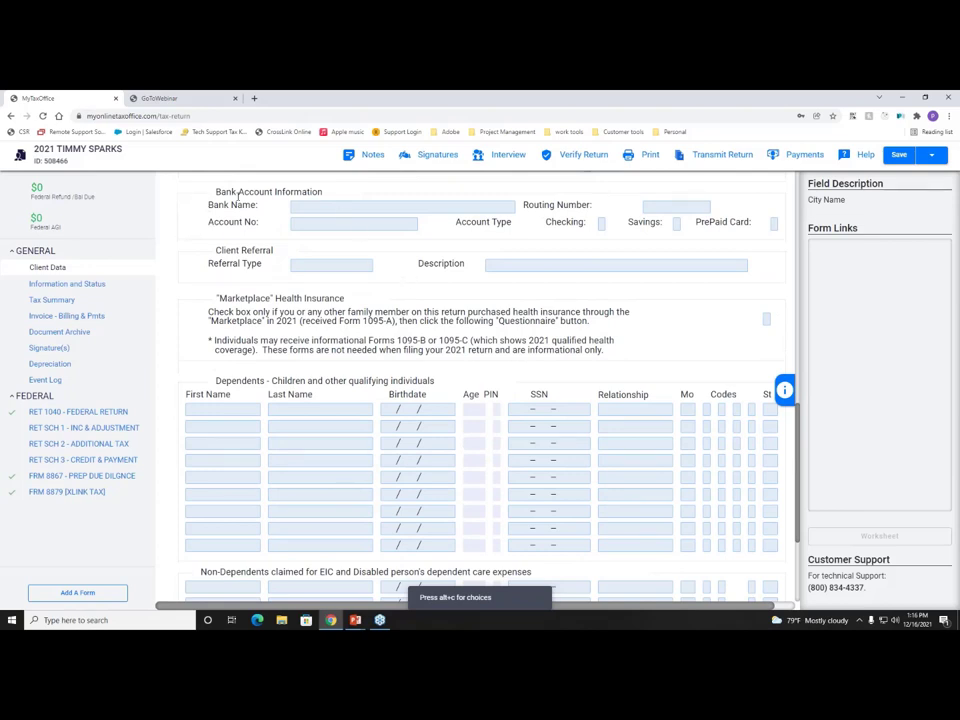
pyautogui.scroll(1, 297, 220)
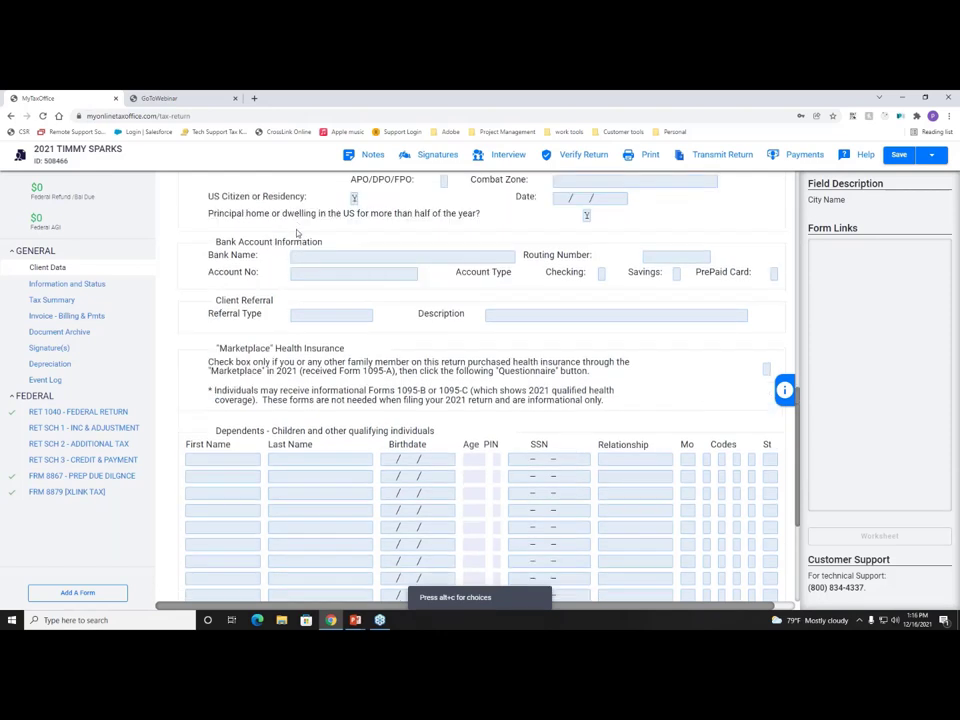
# Set the referral type to REFERRAL and enter the referrer's first name as description
pyautogui.click(303, 318)
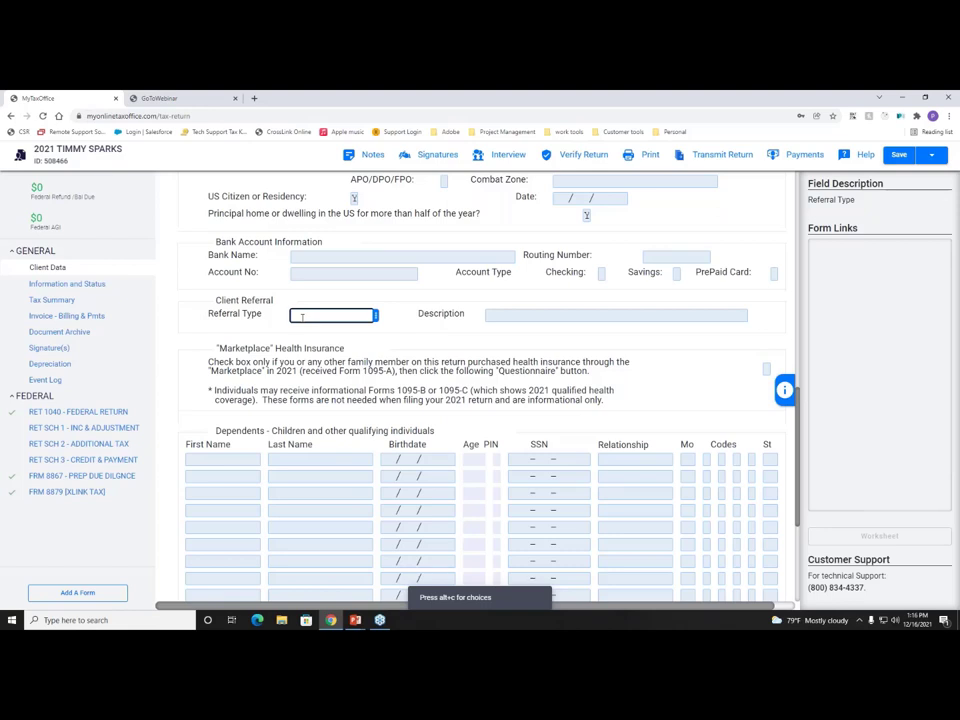
pyautogui.hotkey('alt', 'c')
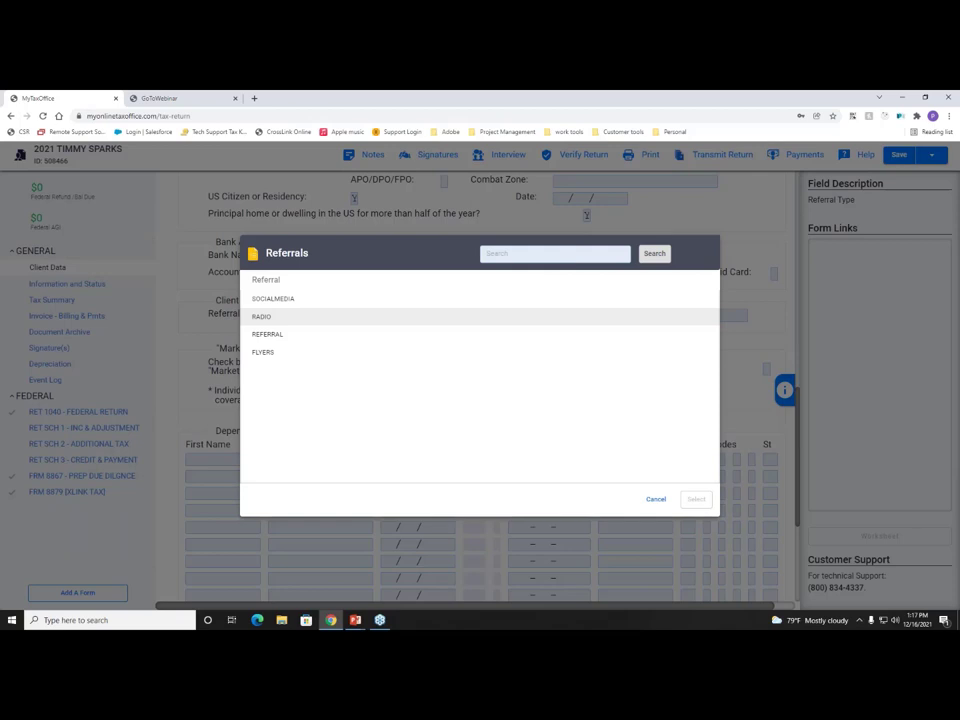
pyautogui.click(290, 334)
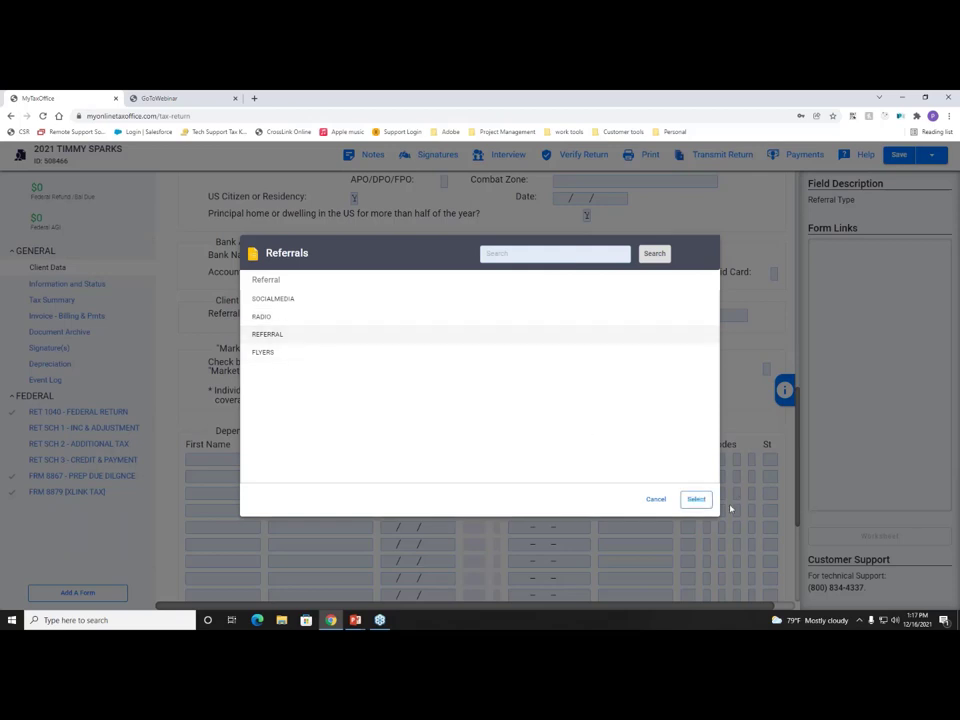
pyautogui.click(696, 499)
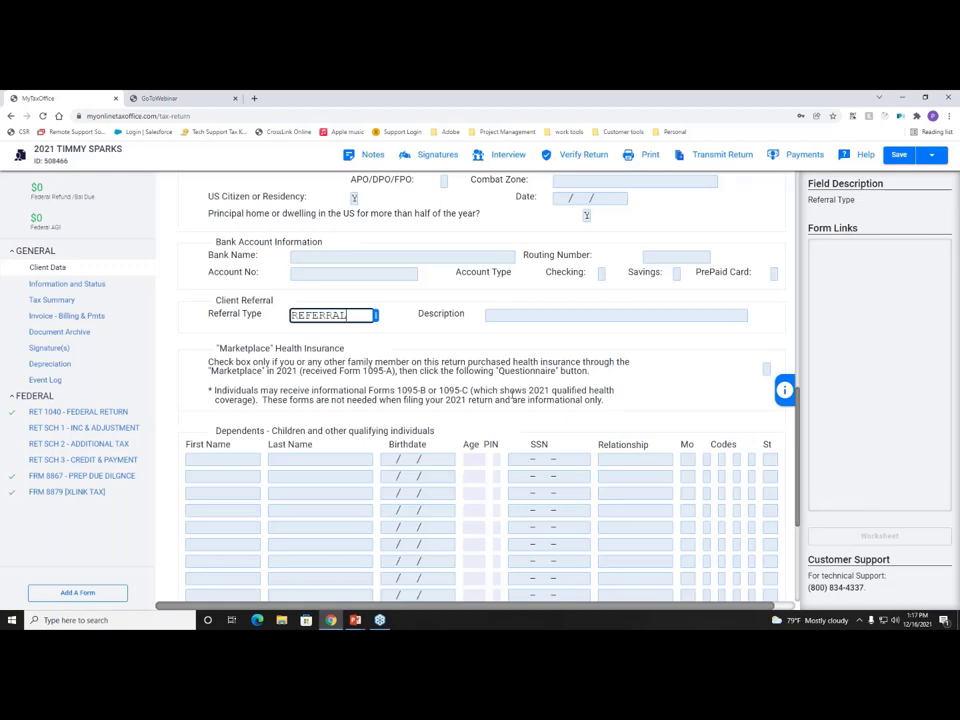
pyautogui.click(519, 317)
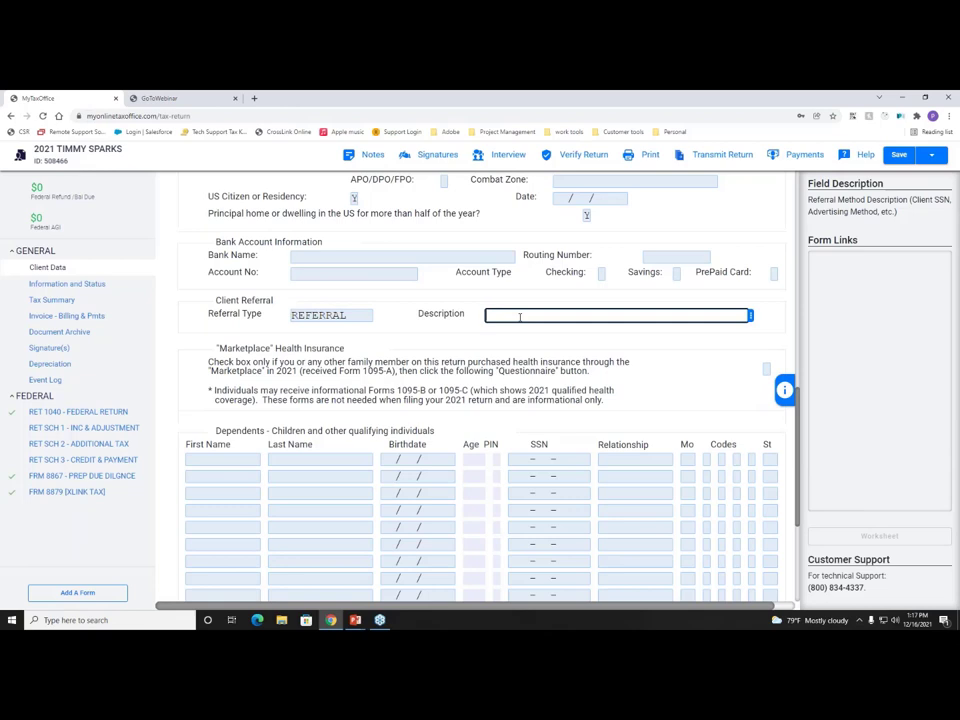
pyautogui.write('JESSICA')
# Enter the first dependent's first and last name in the Dependents grid
pyautogui.scroll(-2, 486, 299)
pyautogui.scroll(-3, 486, 299)
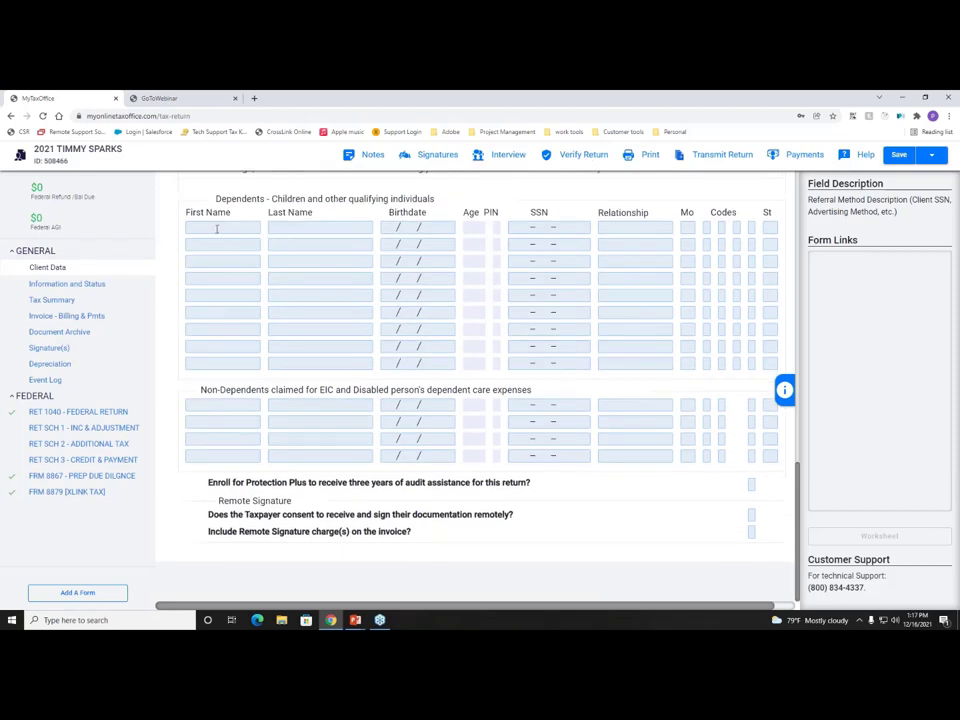
pyautogui.click(216, 228)
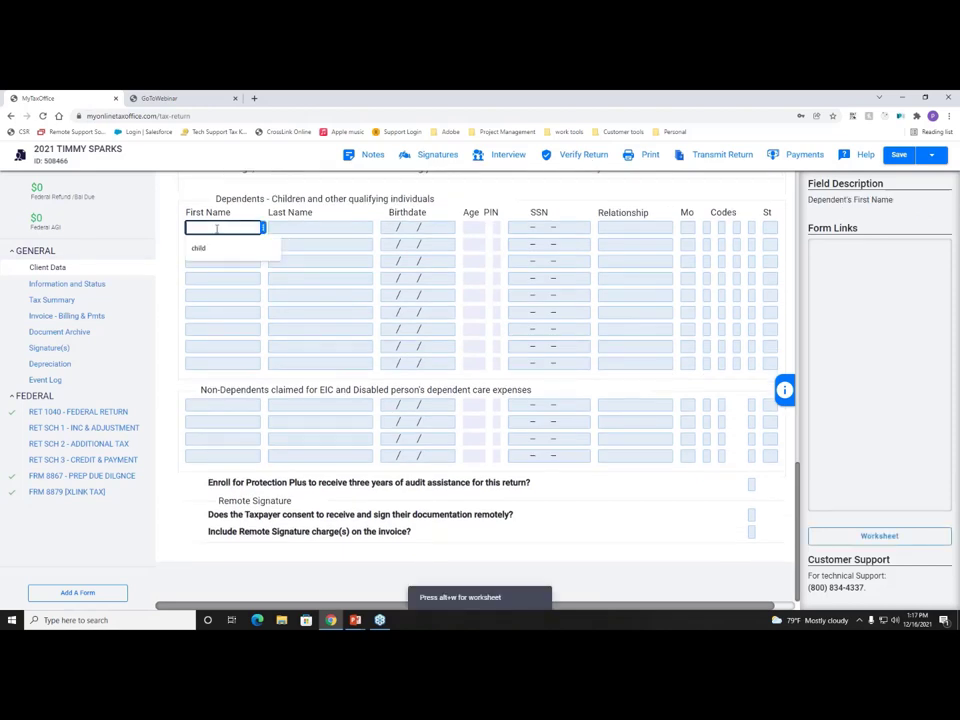
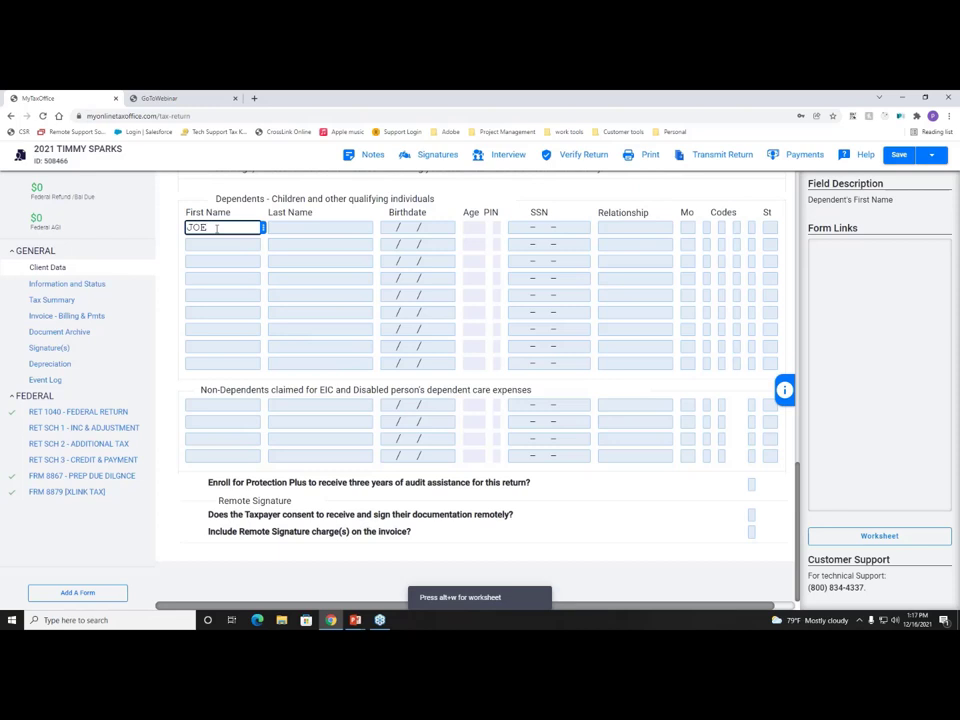
pyautogui.press('Tab')
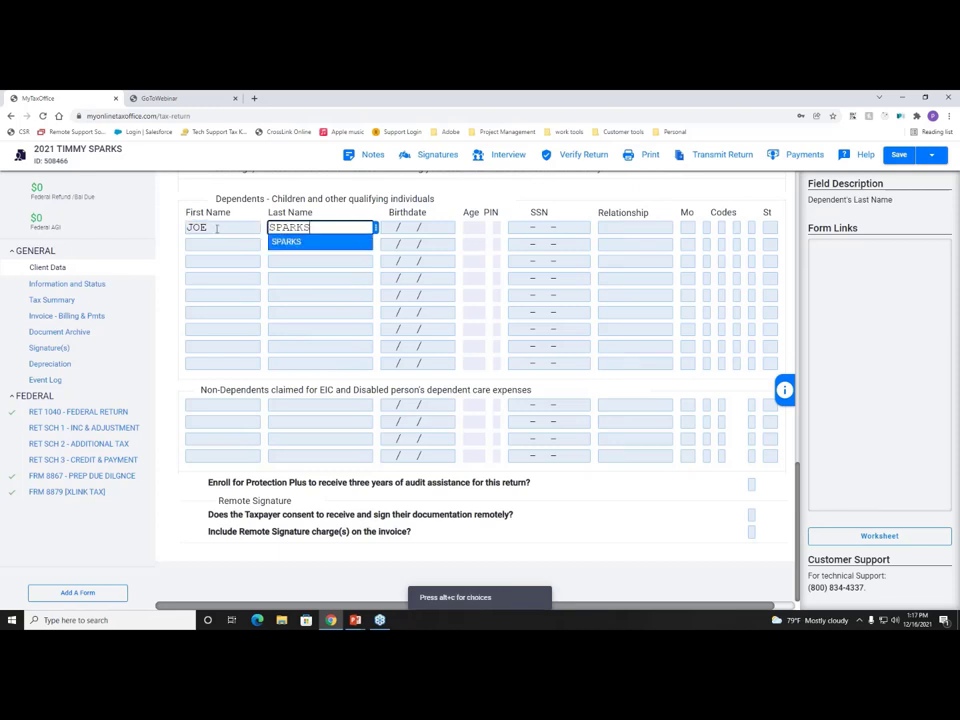
pyautogui.press('Tab')
# Enter the dependent's birthdate and SSN, with relationship SON
pyautogui.write('01/02/2')
pyautogui.write('01')
pyautogui.write('8')
pyautogui.press('Tab')
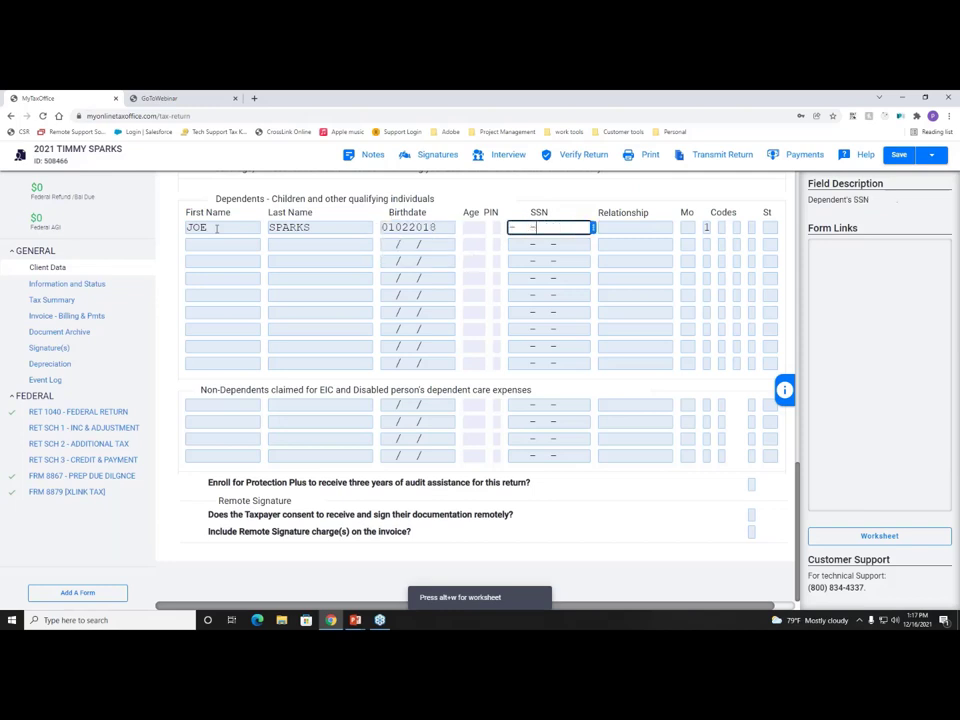
pyautogui.press('Tab')
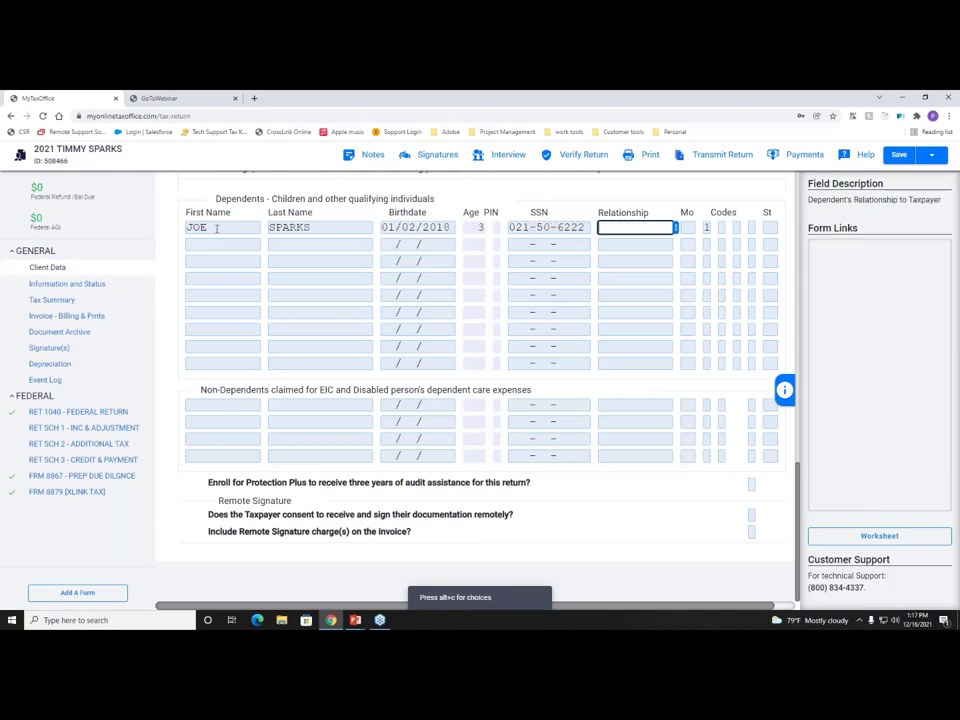
pyautogui.write('SON')
pyautogui.press('Tab')
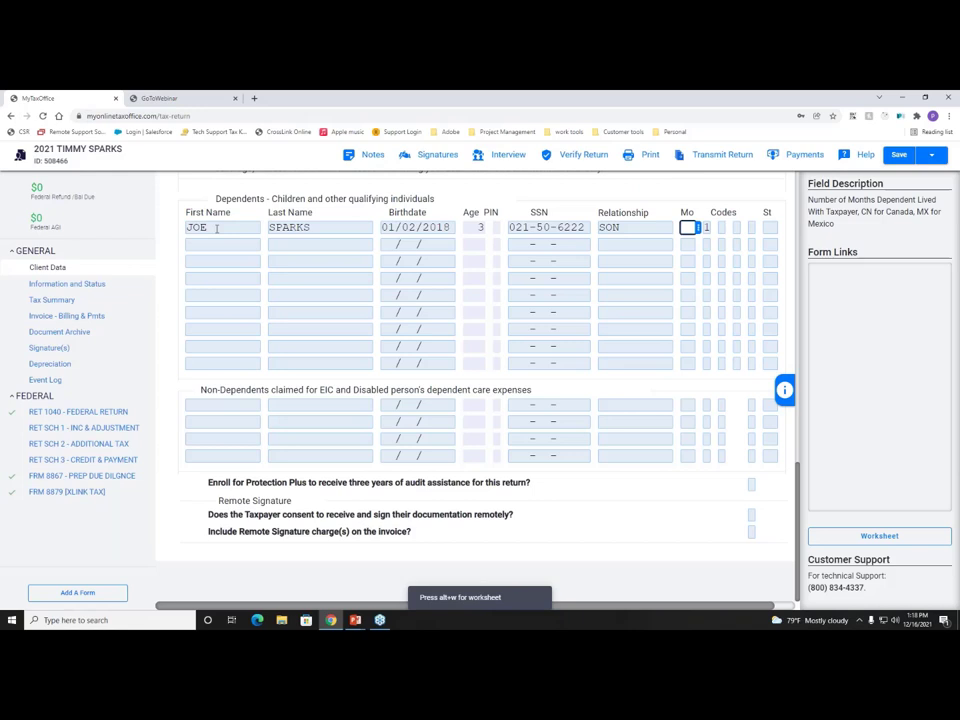
# Give the son 12 months at home and codes 1, E, C, X, then hide Field Description
pyautogui.write('12')
pyautogui.press('Tab')
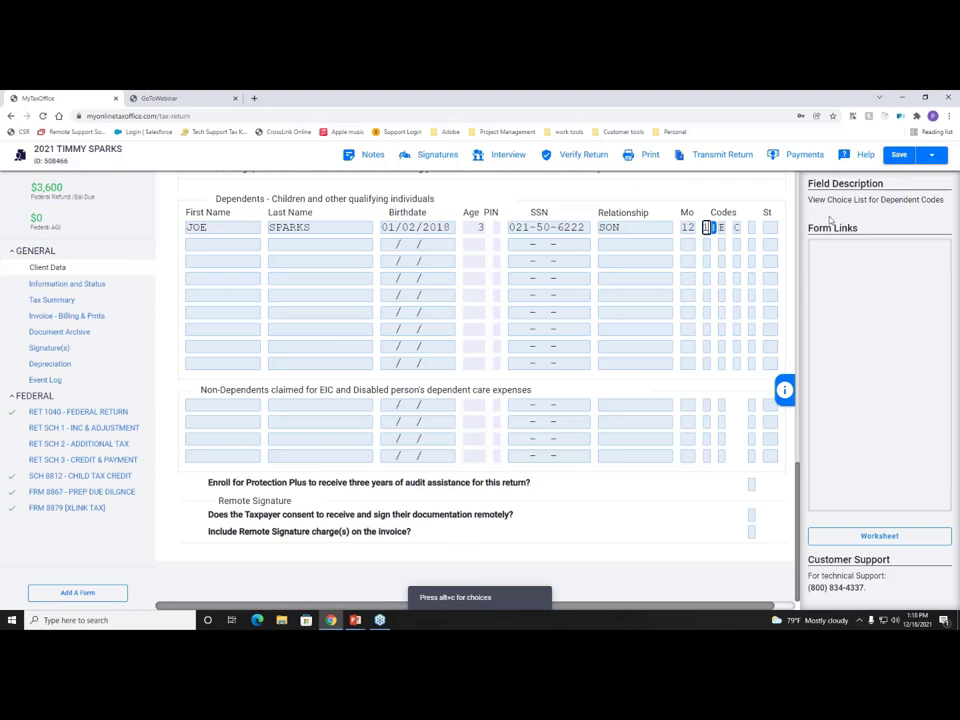
pyautogui.click(721, 227)
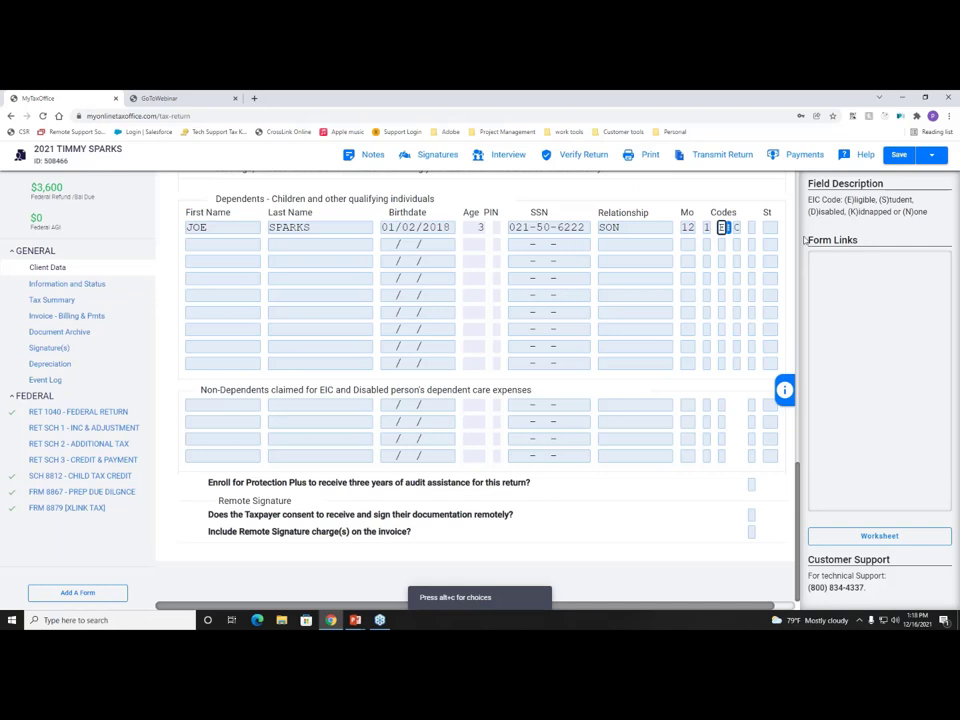
pyautogui.press('Tab')
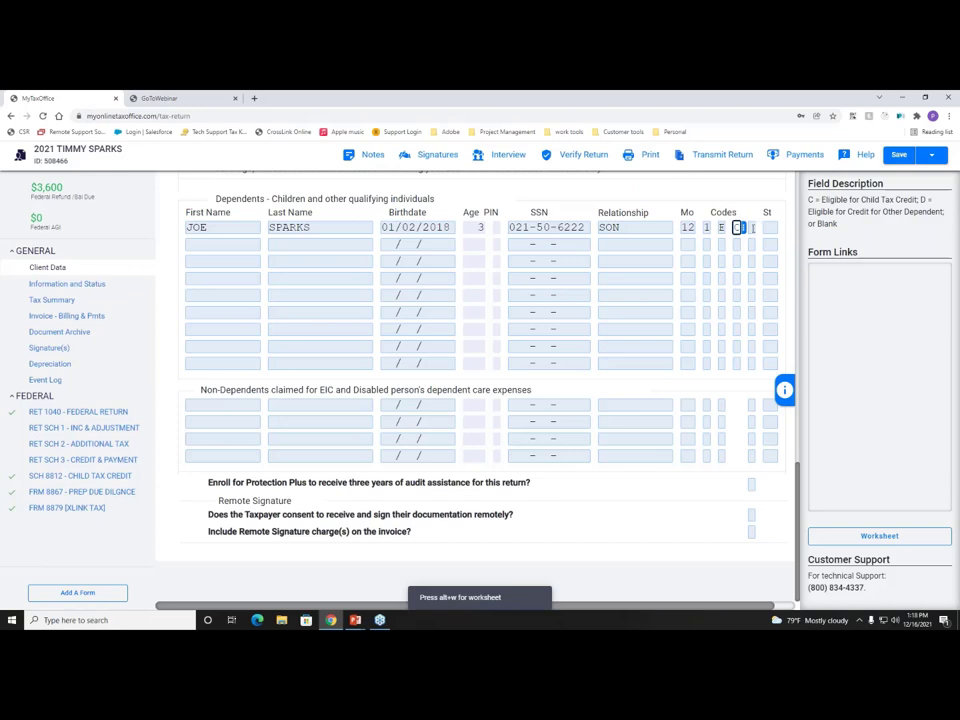
pyautogui.write('C')
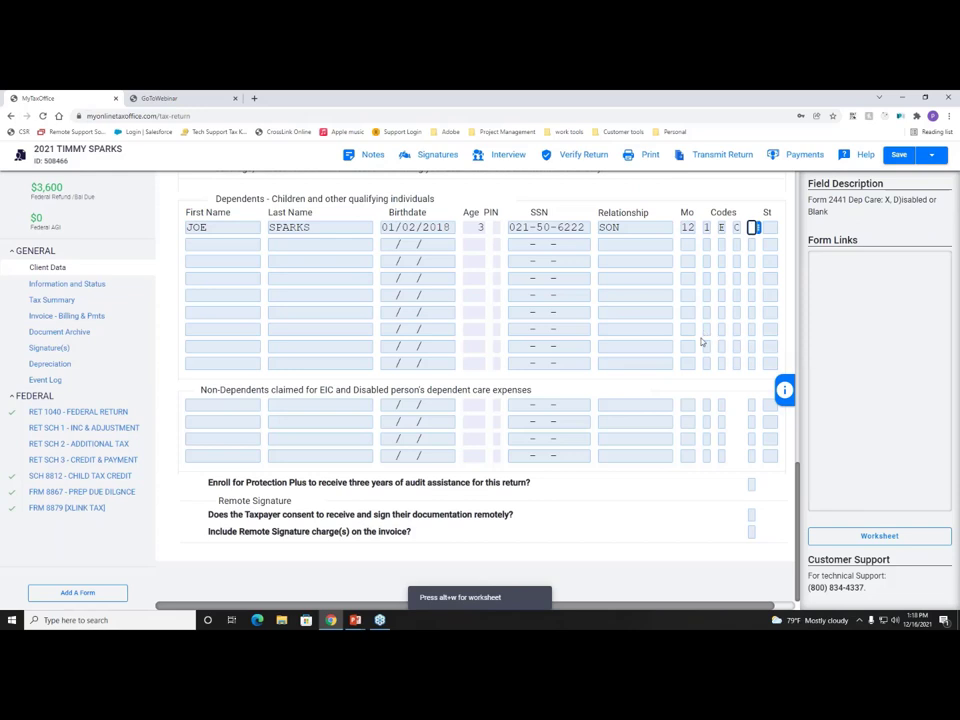
pyautogui.write('X')
pyautogui.press('Tab')
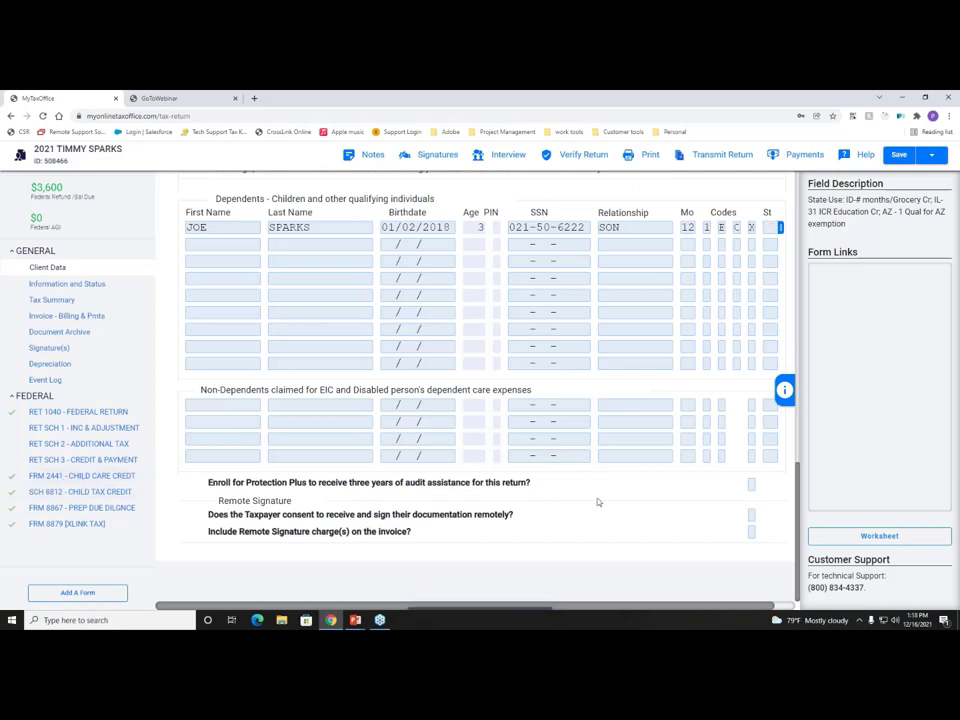
pyautogui.click(786, 394)
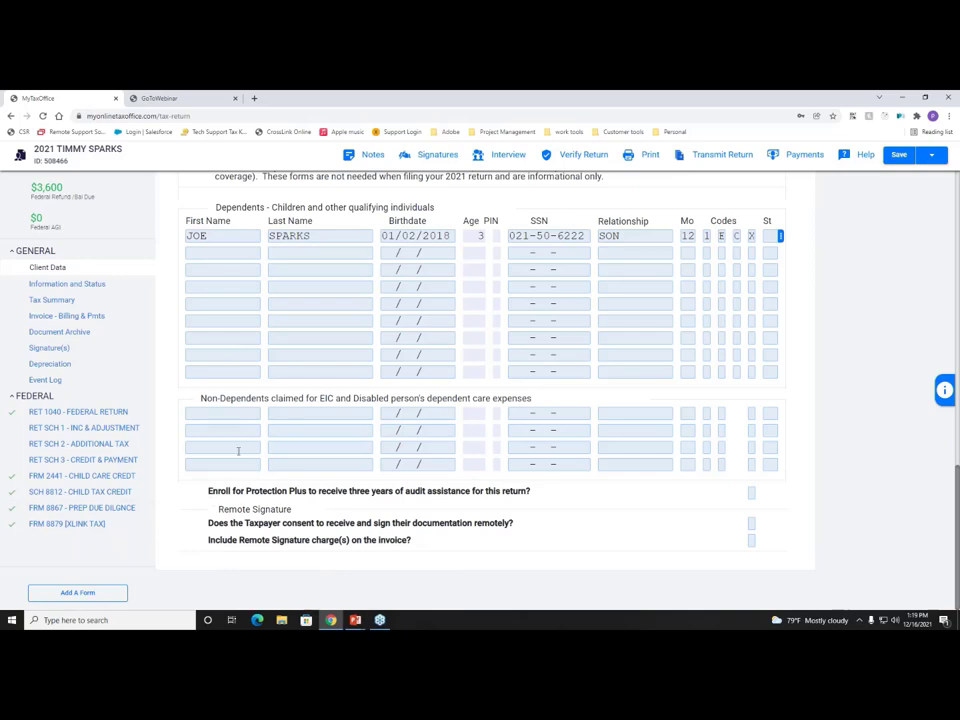
# Enter the taxpayer's date of birth at the top of Client Data so it's accepted, showing age 31
pyautogui.scroll(5, 343, 388)
pyautogui.scroll(5, 343, 383)
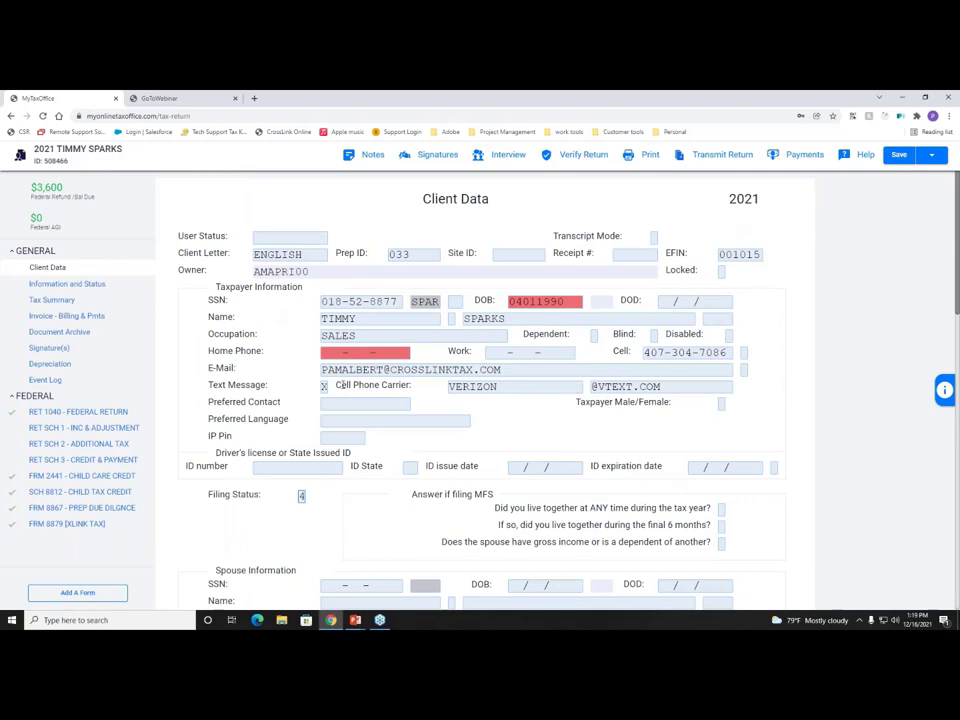
pyautogui.click(583, 301)
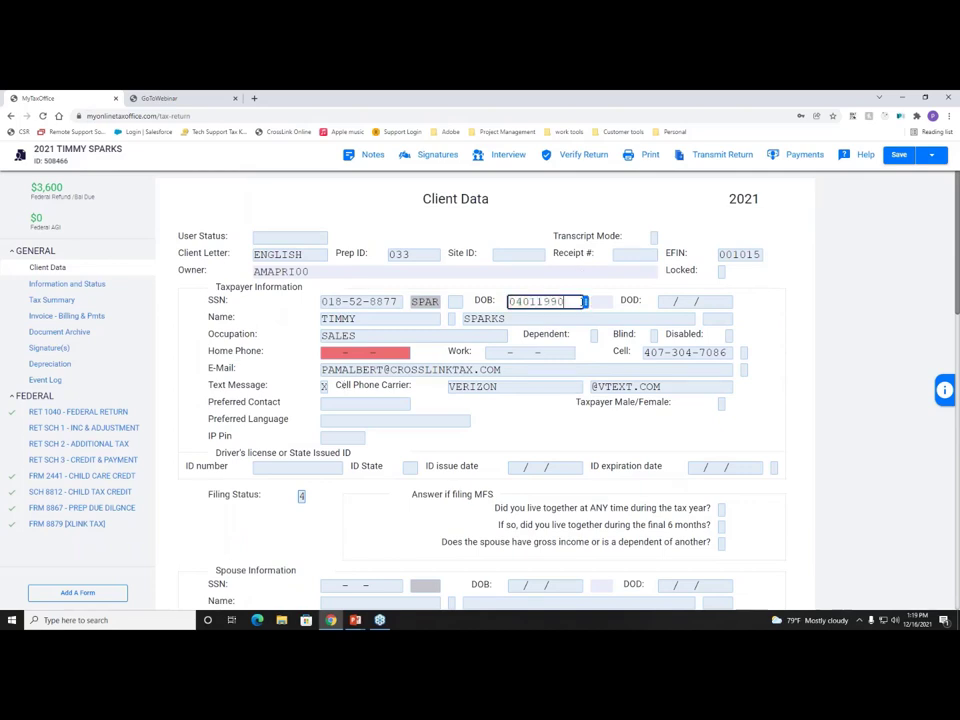
pyautogui.write('04011990')
pyautogui.press('Tab')
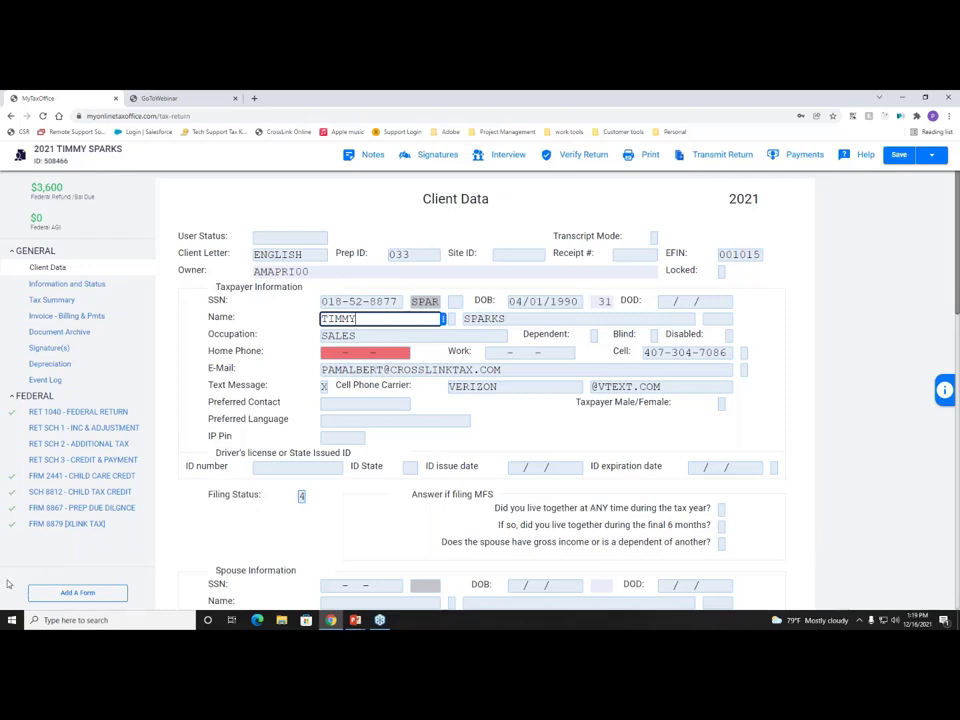
# Open the All Forms & Schedules list and scroll through the Federal forms
pyautogui.click(65, 594)
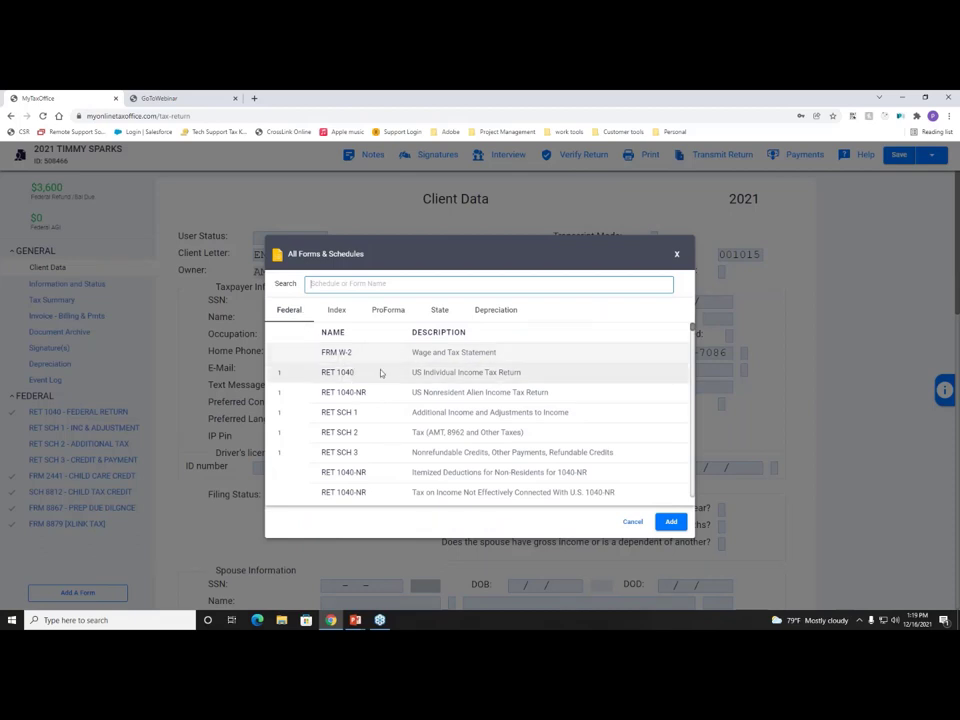
pyautogui.scroll(-2, 450, 369)
pyautogui.scroll(-1, 451, 369)
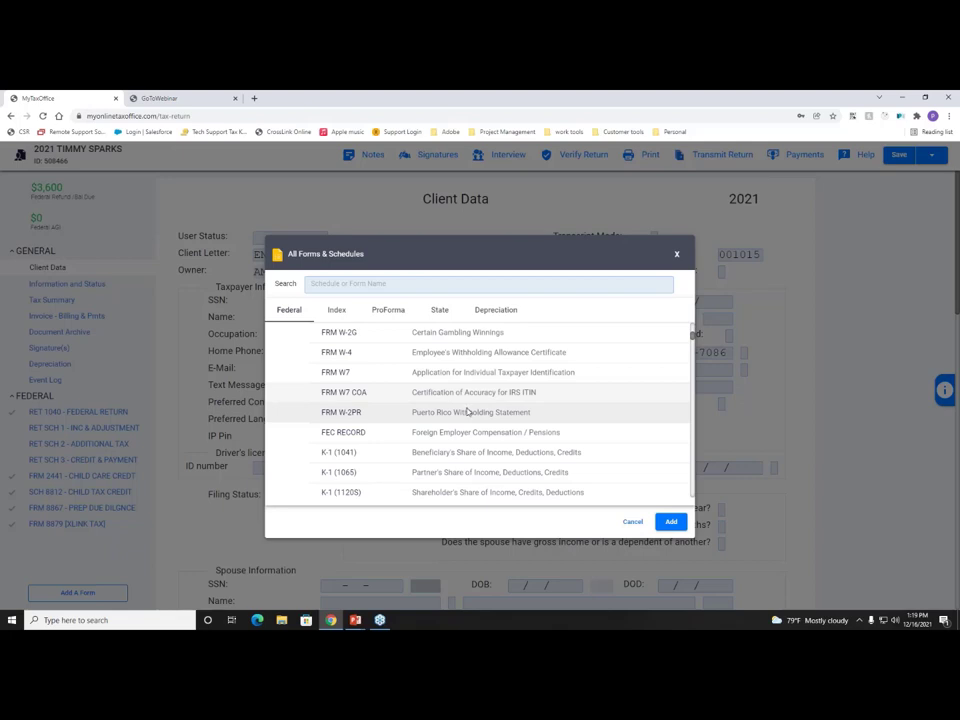
pyautogui.scroll(4, 467, 411)
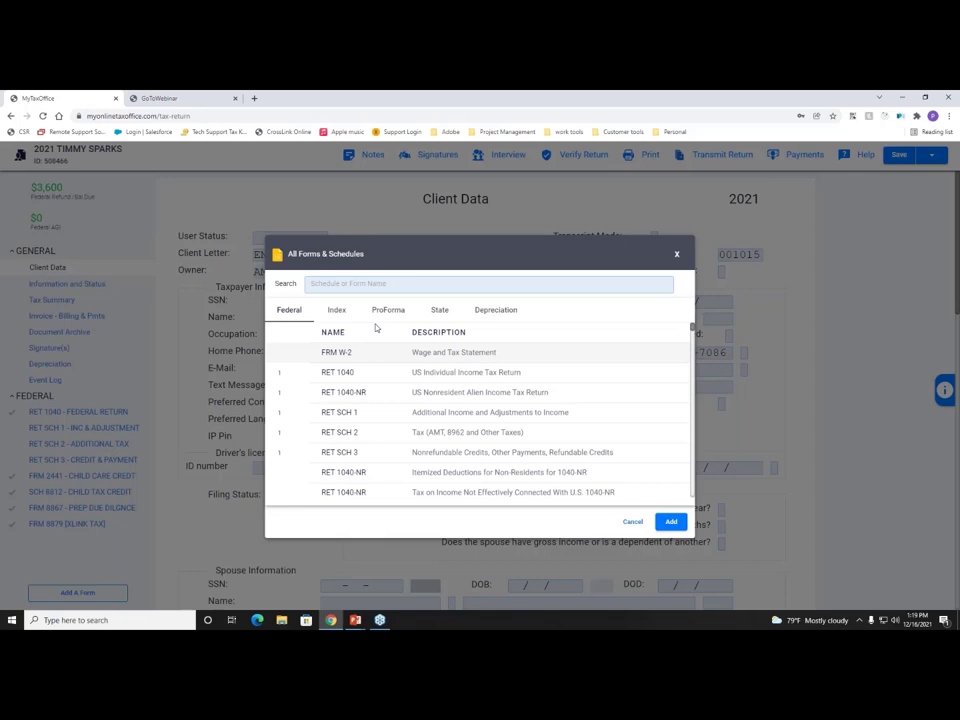
# Search the forms index for 'tui', then clear the search and go back to the Federal list
pyautogui.click(347, 313)
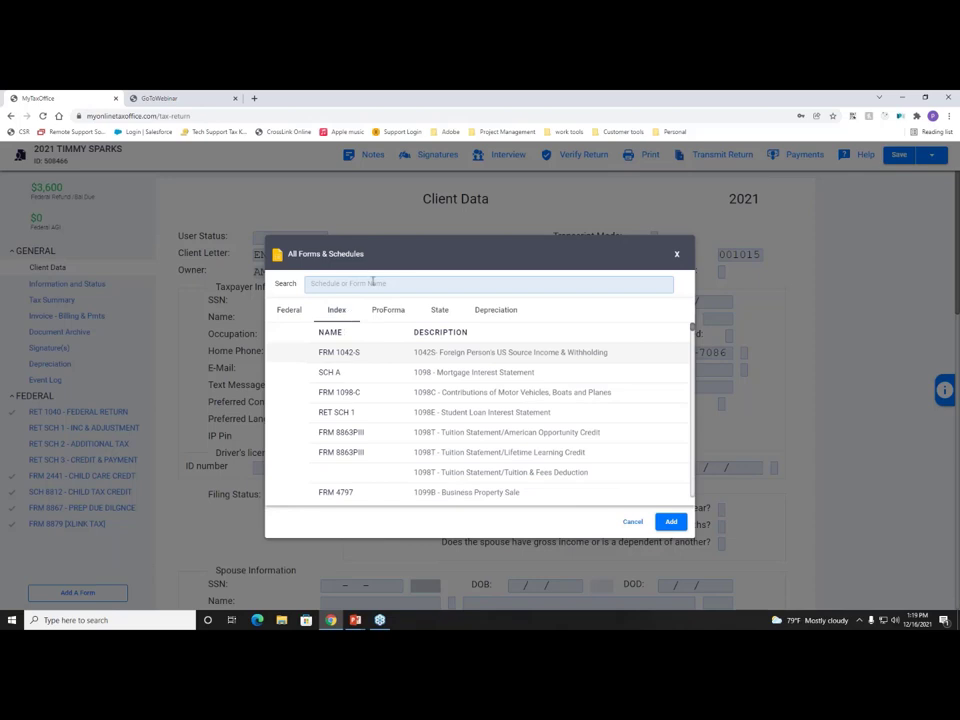
pyautogui.click(372, 283)
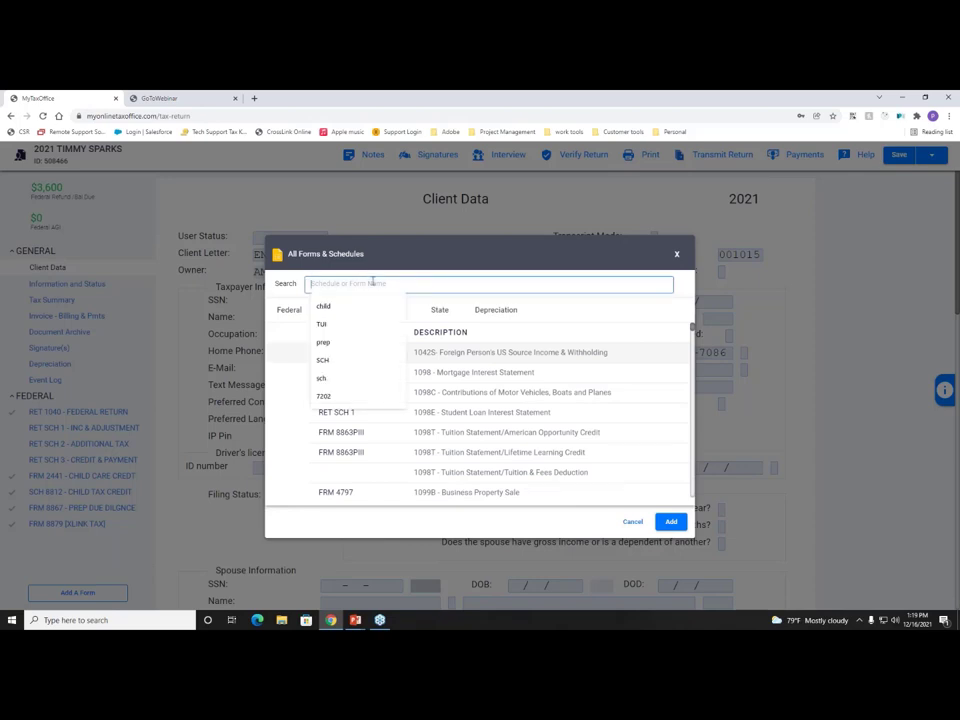
pyautogui.write('tui')
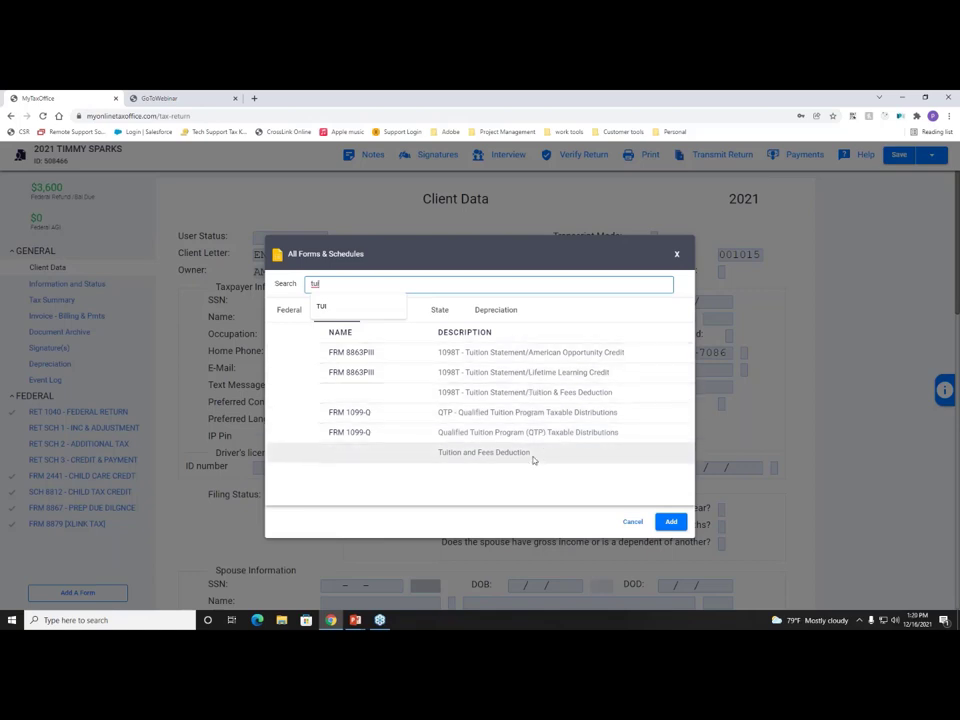
pyautogui.press('BackSpace')
pyautogui.press('BackSpace')
pyautogui.press('BackSpace')
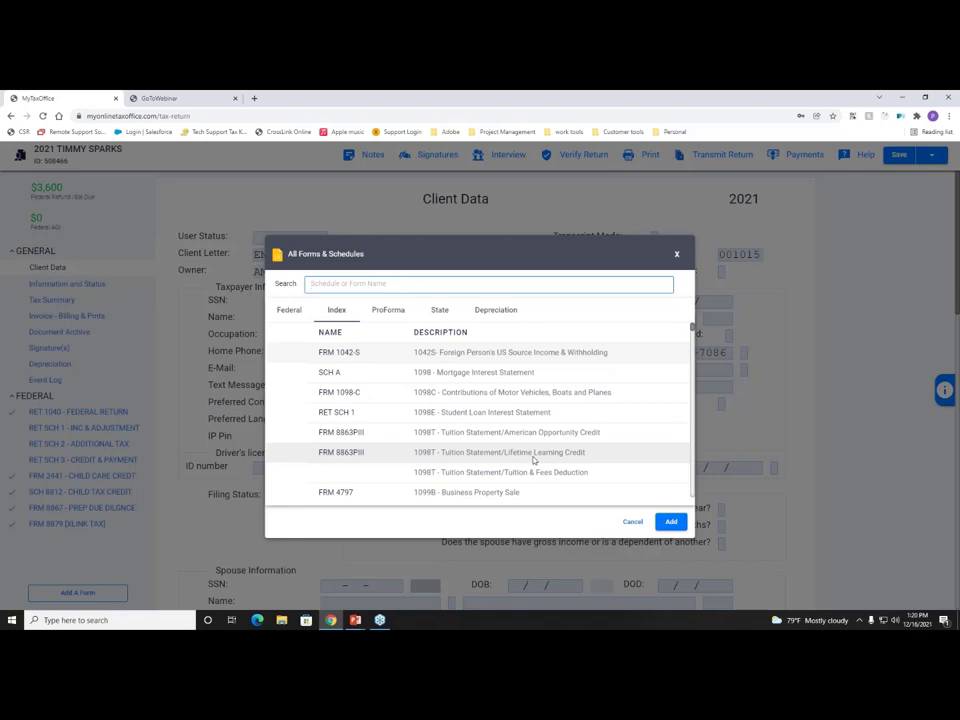
pyautogui.click(291, 311)
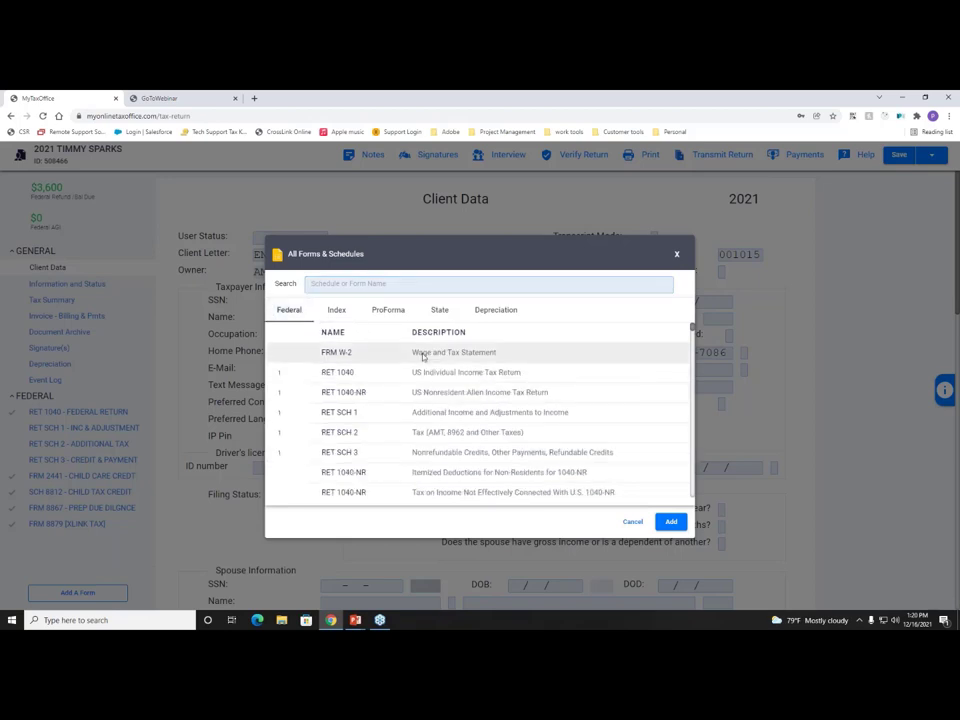
# Add FRM W-2 to the return and bring up the saved employers for its Employer ID
pyautogui.doubleClick(422, 356)
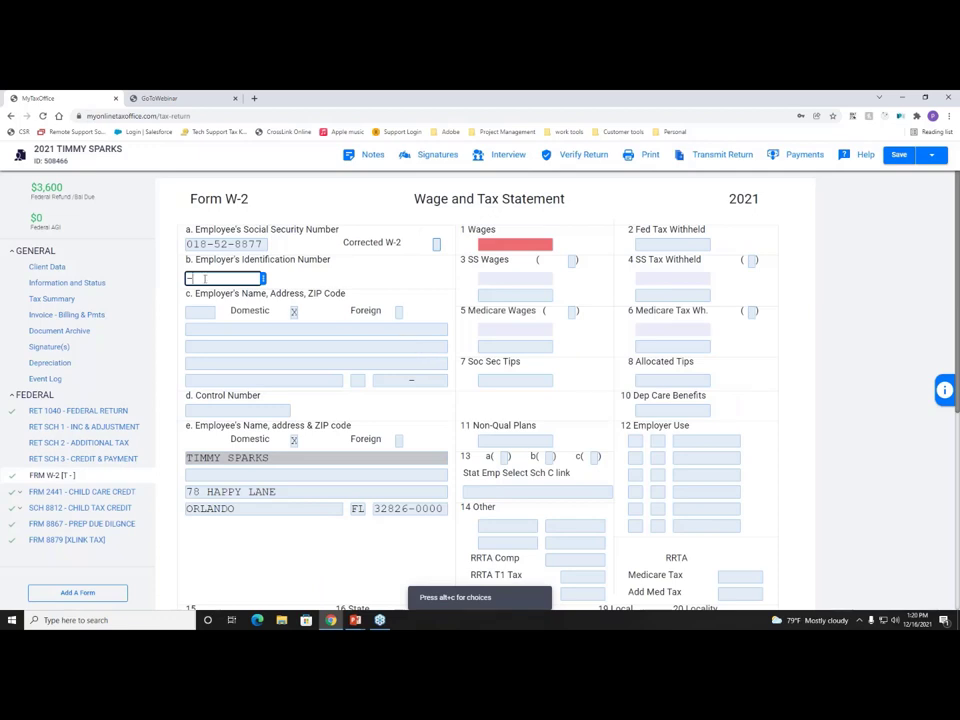
pyautogui.hotkey('alt', 'c')
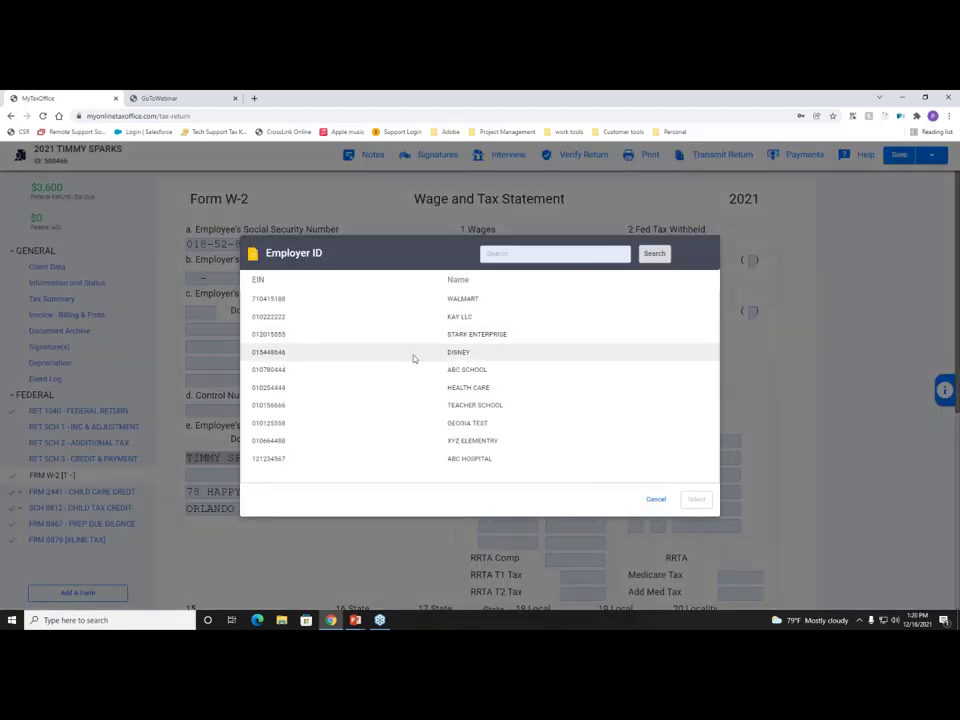
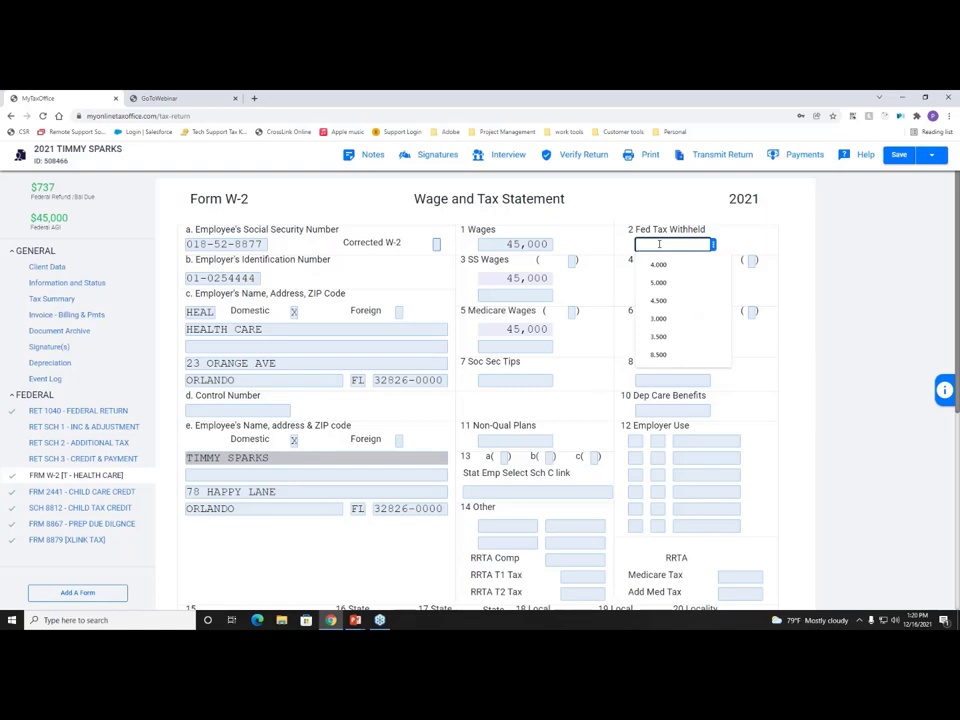
# Enter 4,000 as W-2 Box 2 federal tax withheld and confirm it in the double-entry check
pyautogui.write('4000')
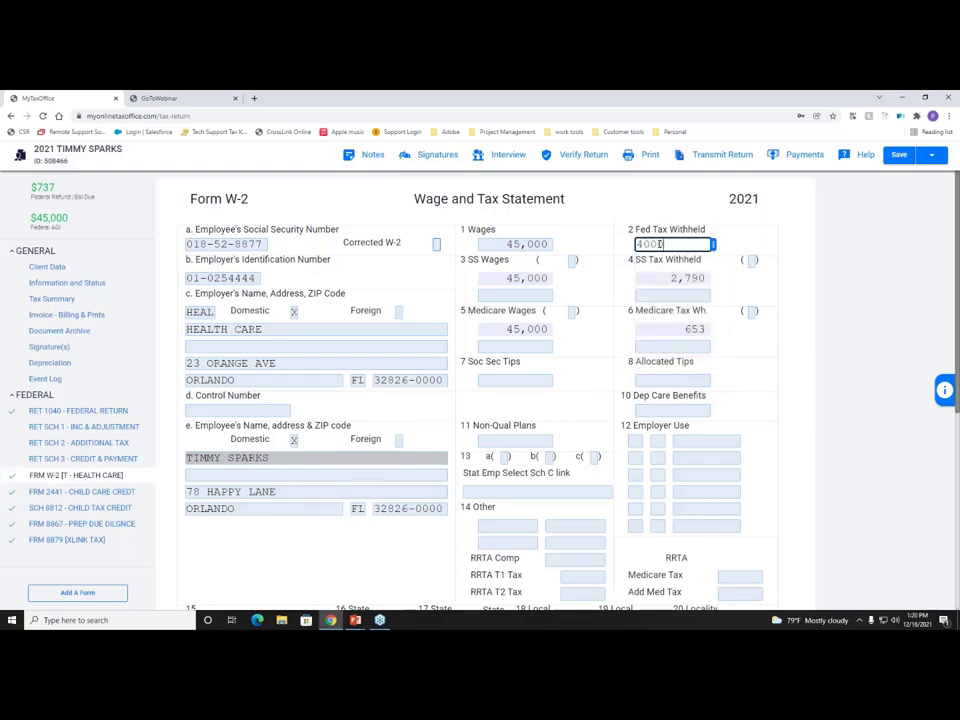
pyautogui.press('Tab')
pyautogui.write('4000')
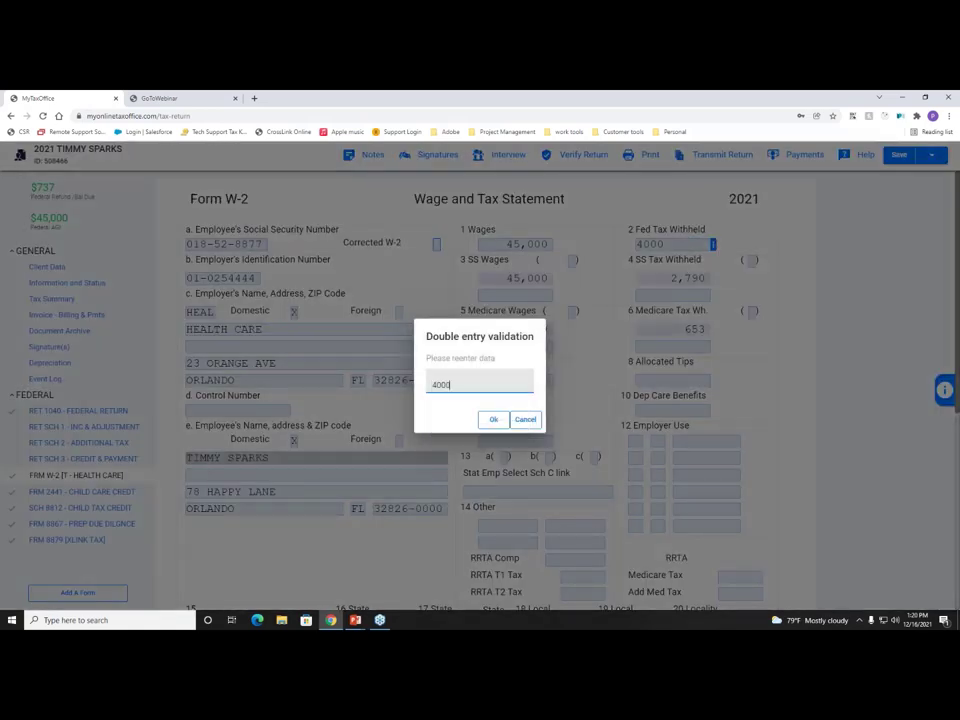
pyautogui.press('Return')
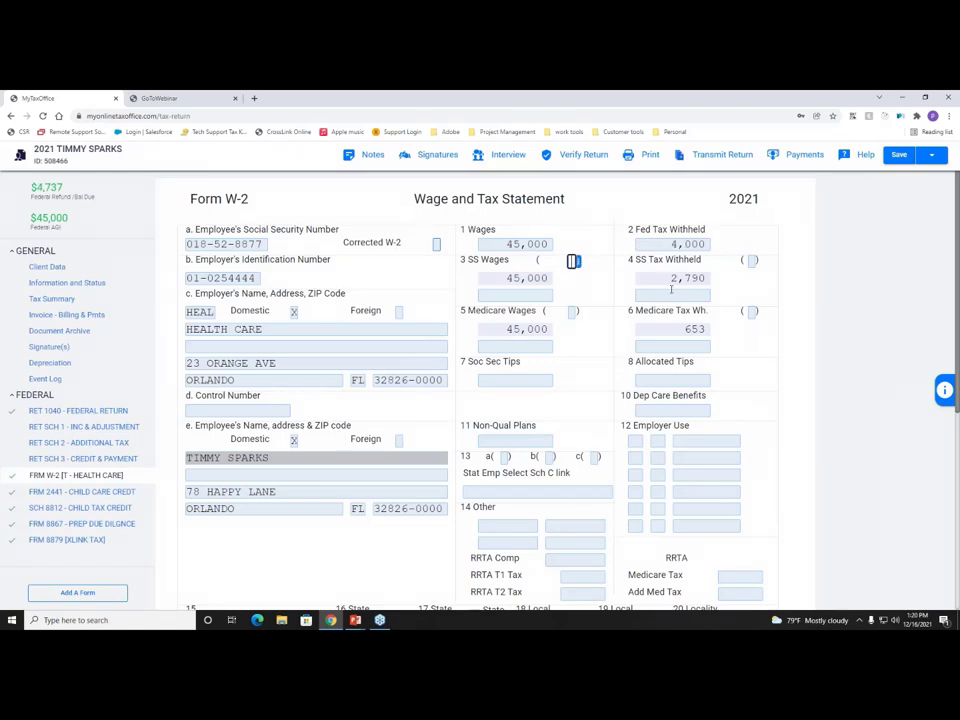
pyautogui.scroll(-4, 652, 395)
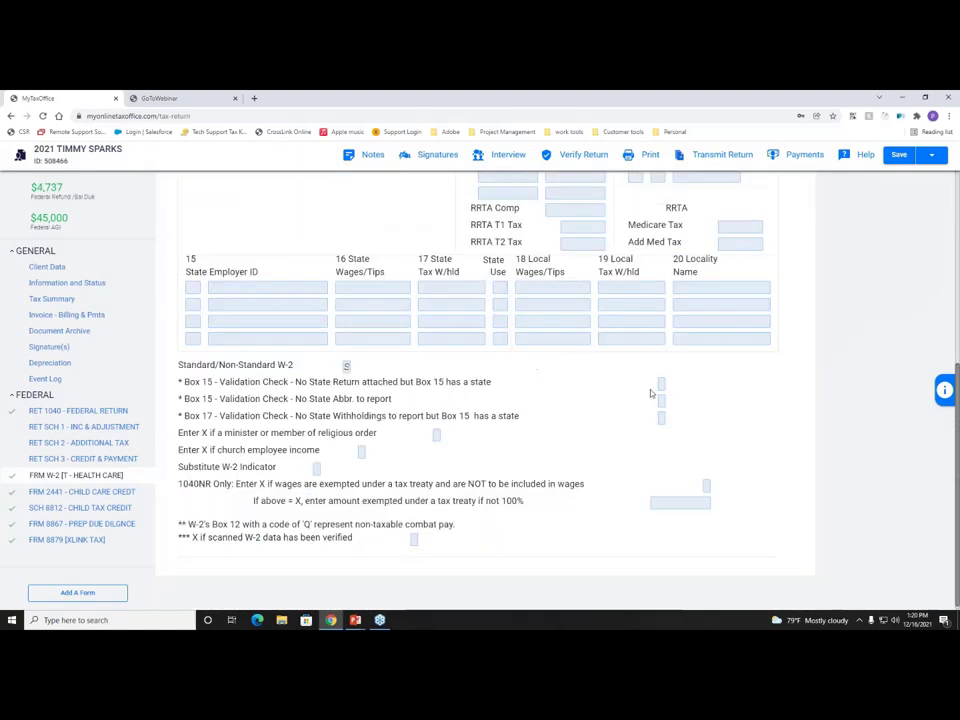
pyautogui.scroll(2, 651, 393)
pyautogui.scroll(3, 651, 393)
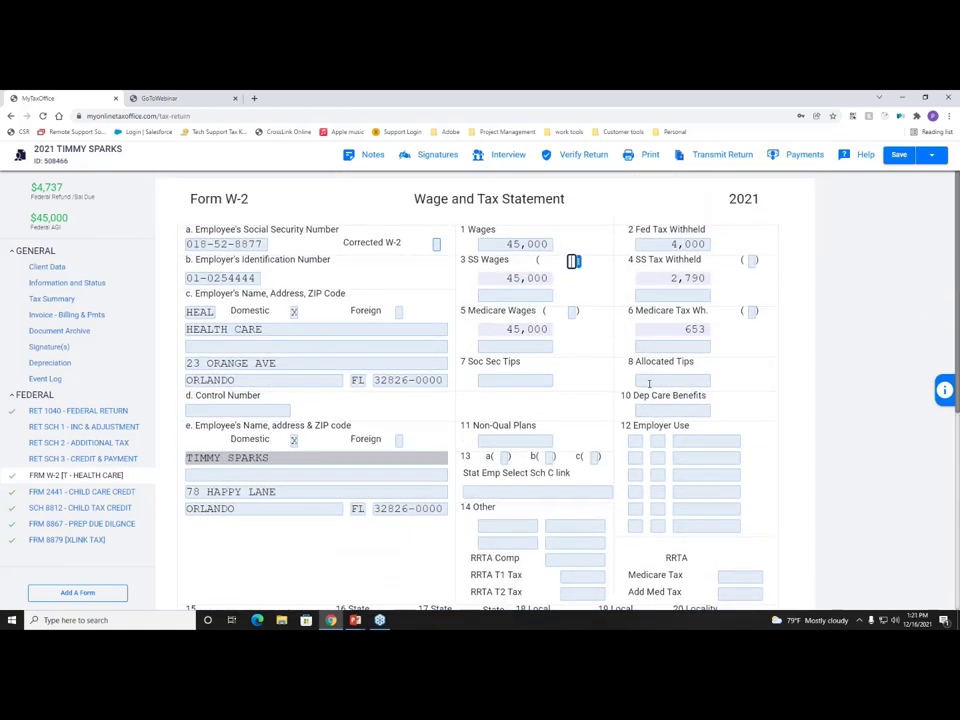
pyautogui.press('Tab')
pyautogui.press('Tab')
pyautogui.press('Tab')
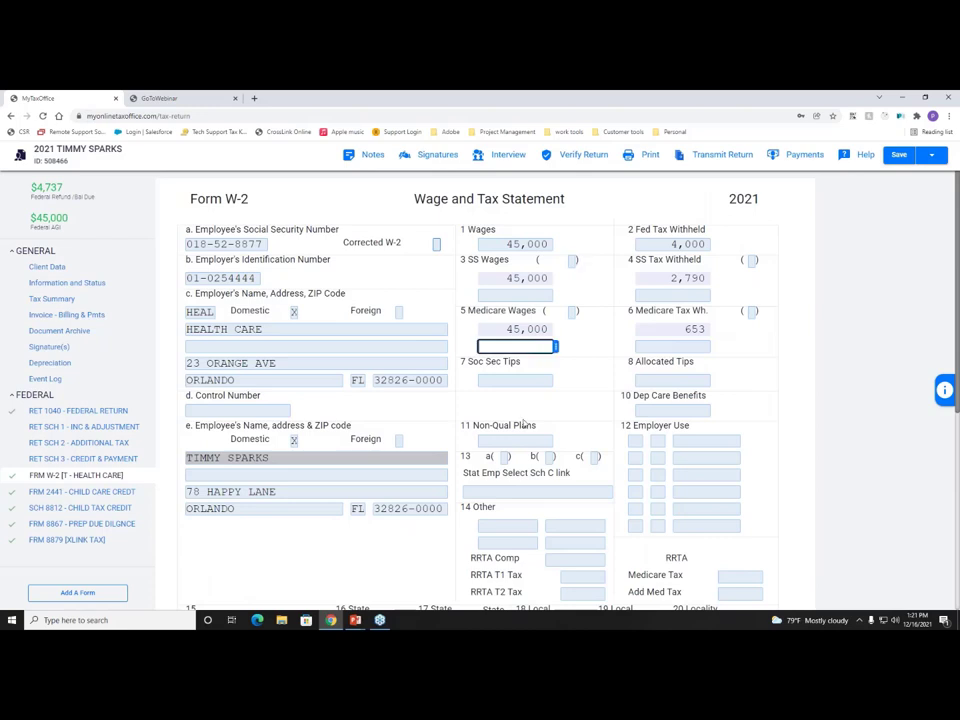
pyautogui.scroll(-1, 634, 394)
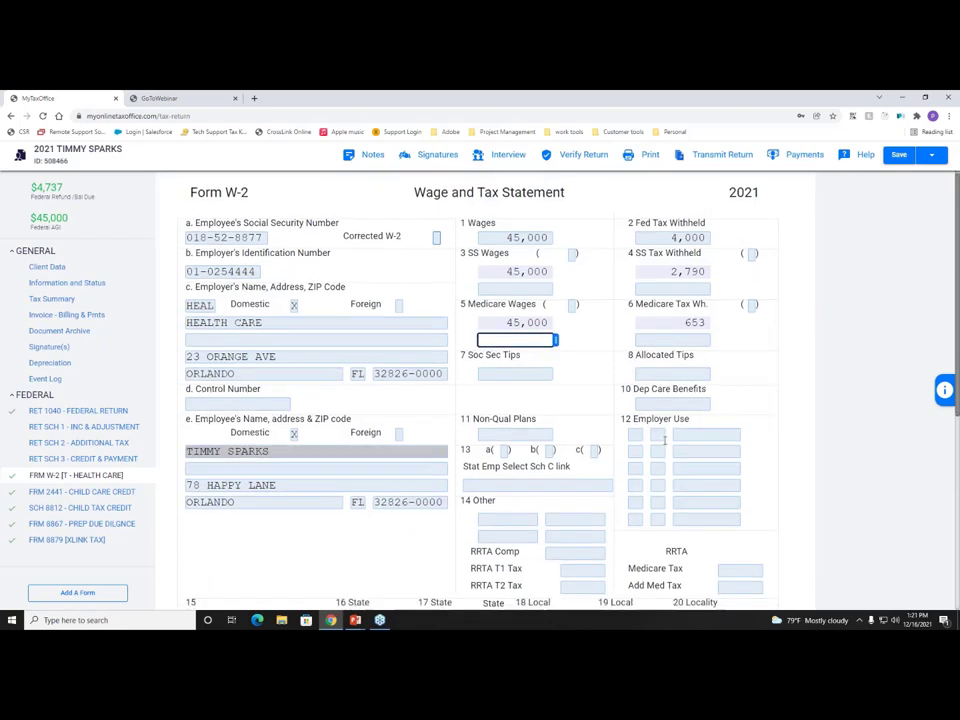
pyautogui.click(634, 394)
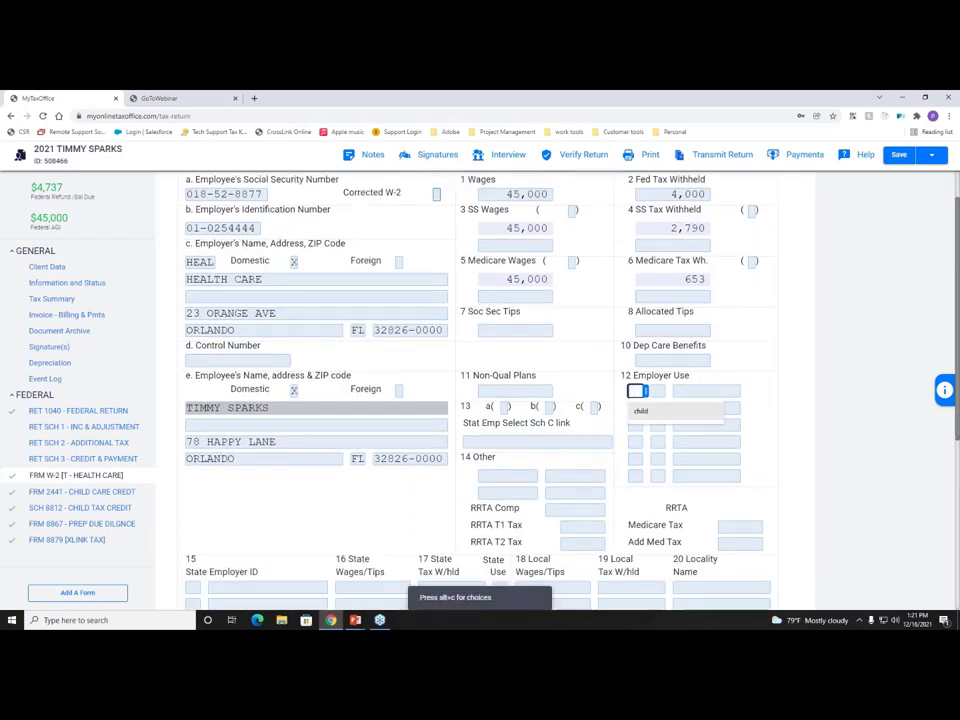
pyautogui.write('CH')
pyautogui.hotkey('alt', 'c')
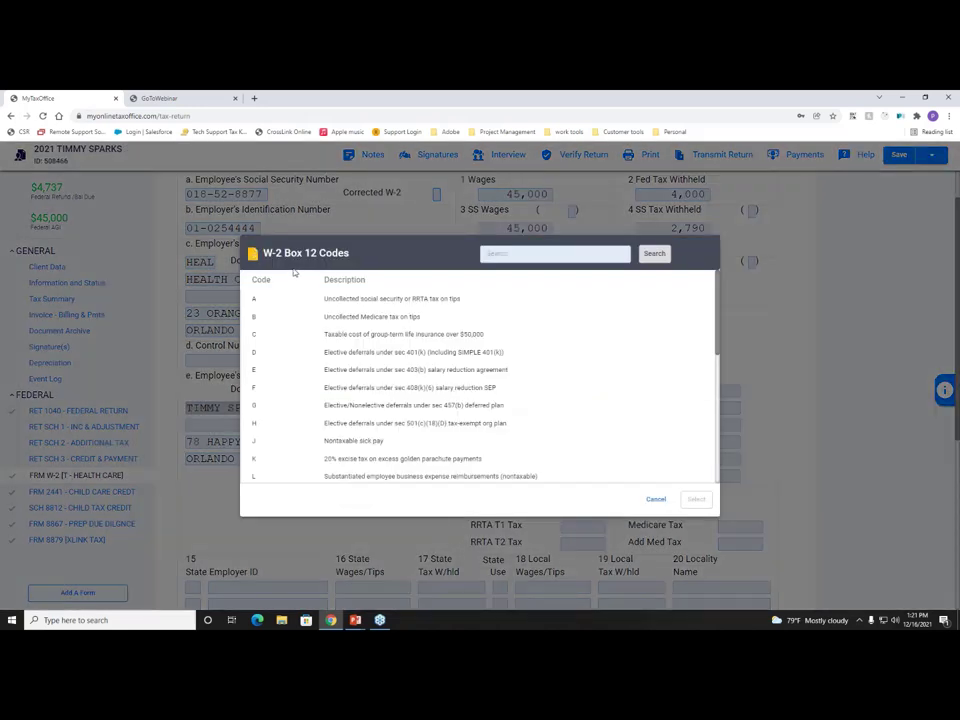
pyautogui.scroll(-4, 405, 390)
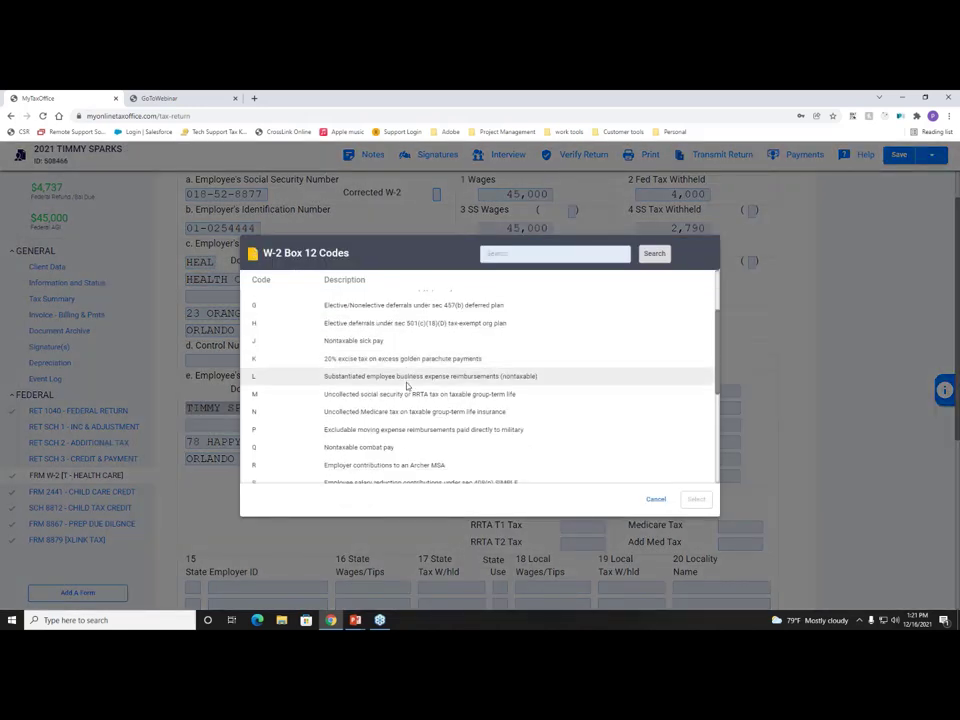
pyautogui.scroll(-3, 405, 393)
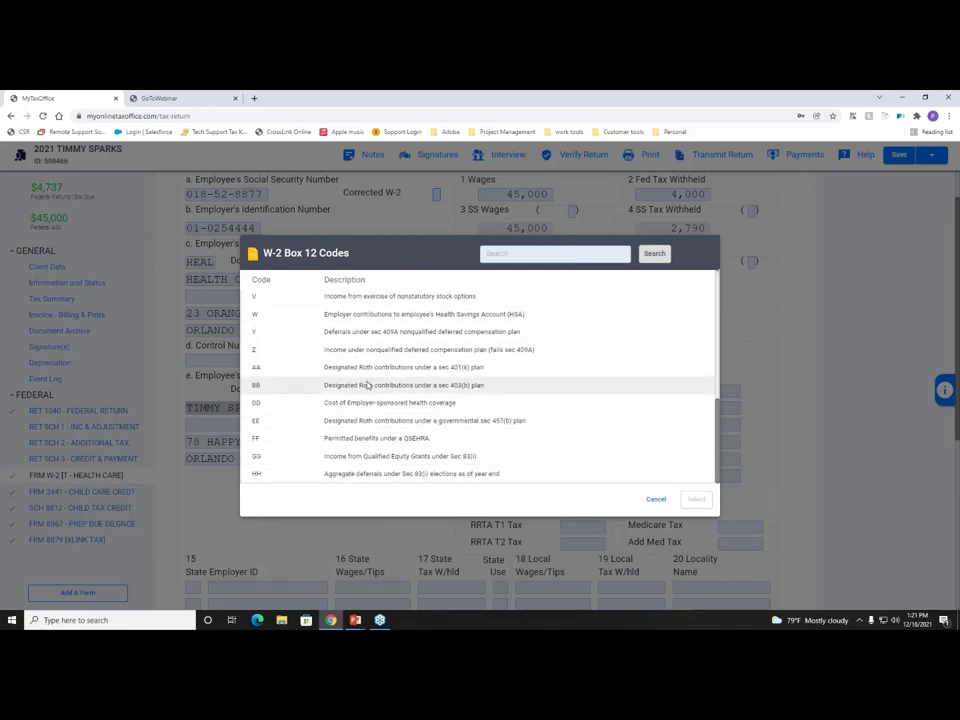
pyautogui.scroll(4, 368, 388)
pyautogui.scroll(2, 368, 388)
pyautogui.click(655, 499)
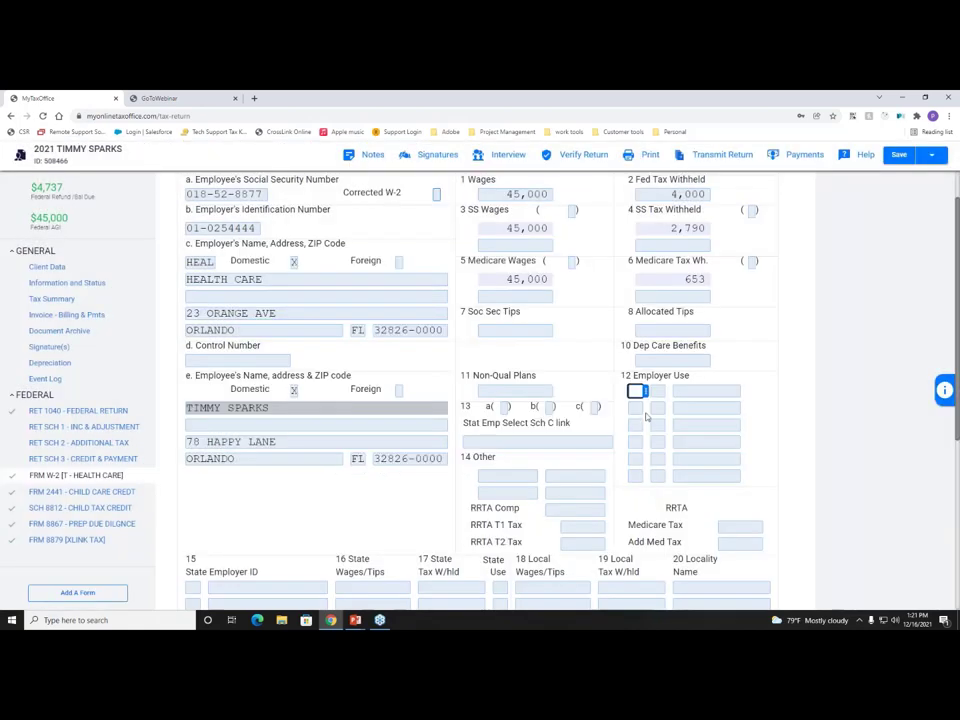
pyautogui.click(631, 410)
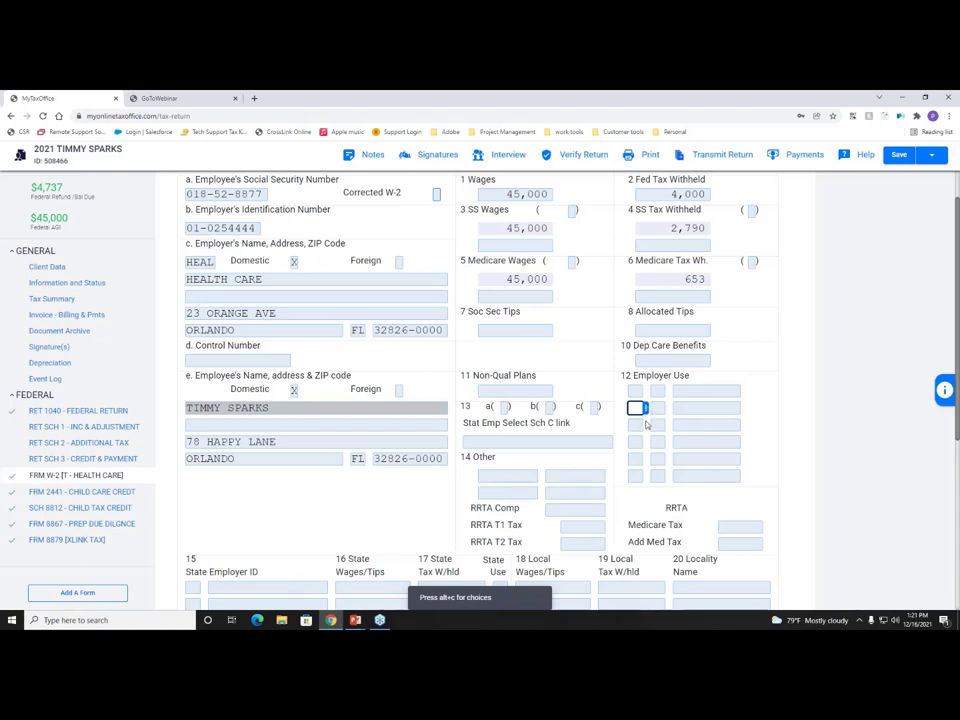
pyautogui.rightClick(645, 409)
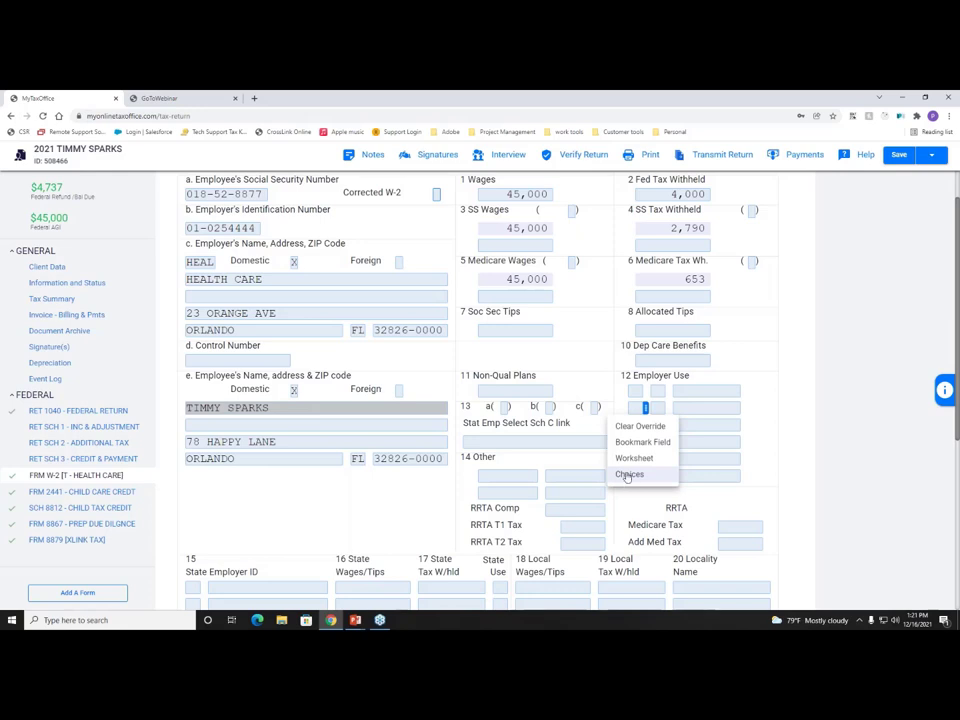
pyautogui.click(771, 440)
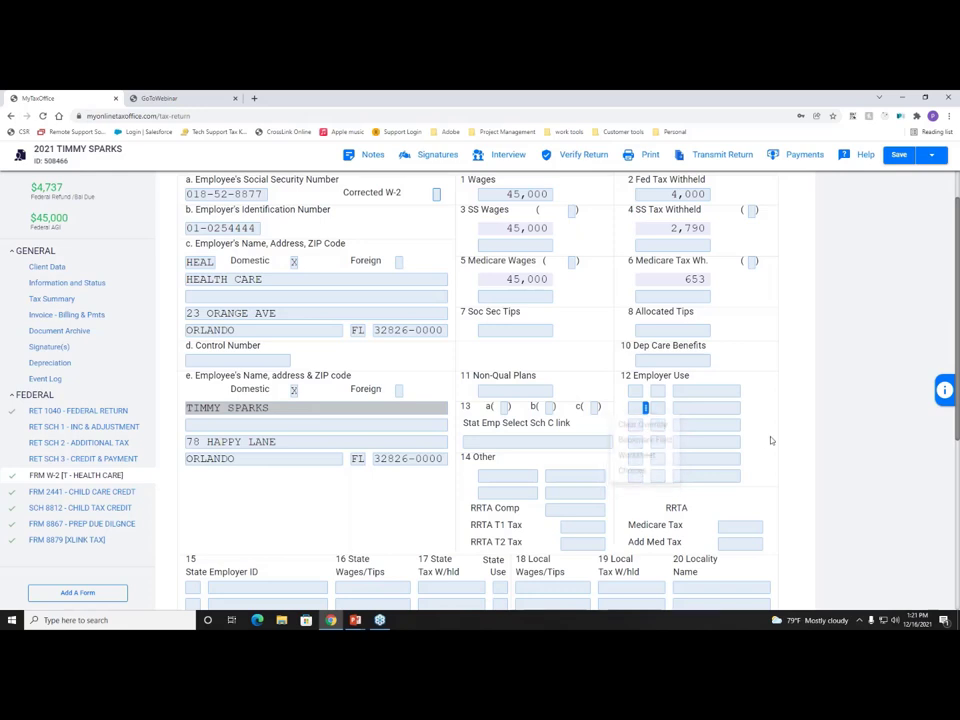
pyautogui.scroll(1, 771, 440)
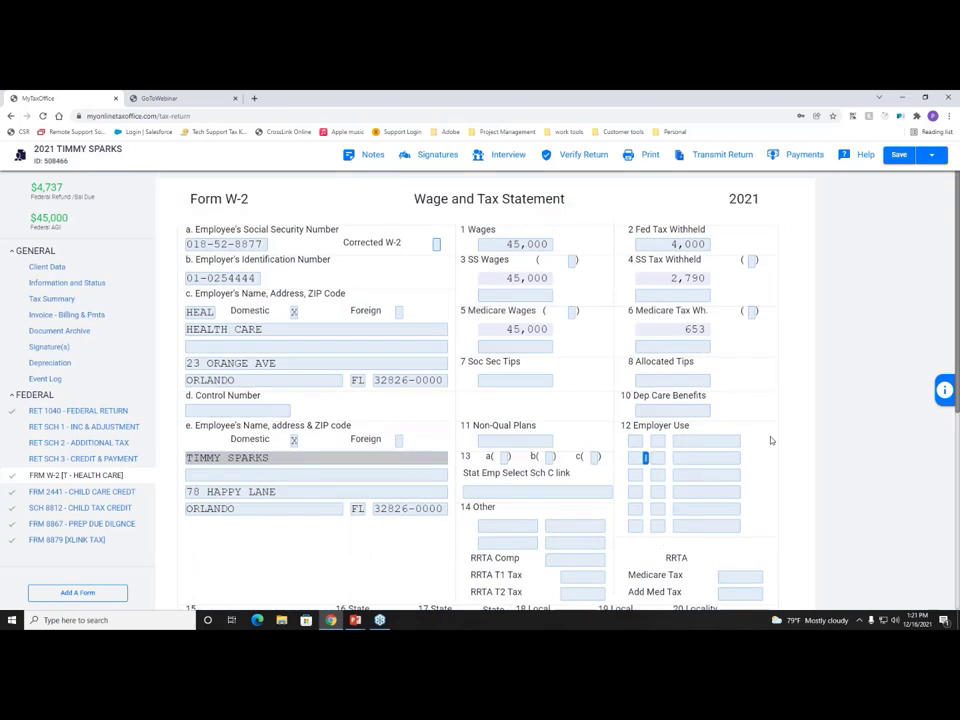
pyautogui.scroll(-5, 771, 440)
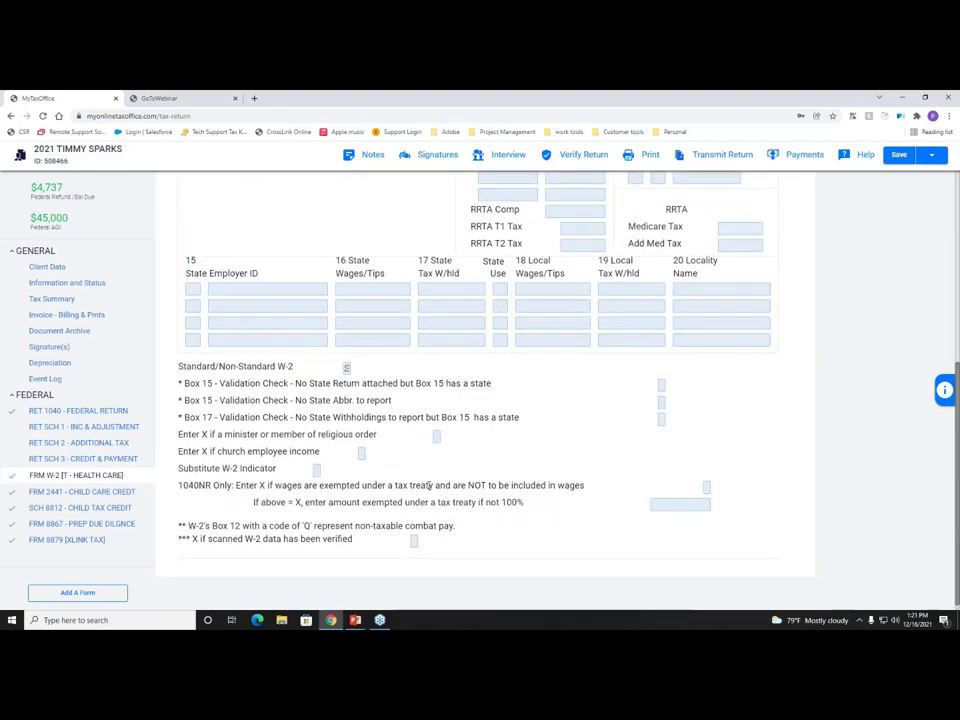
pyautogui.scroll(5, 429, 485)
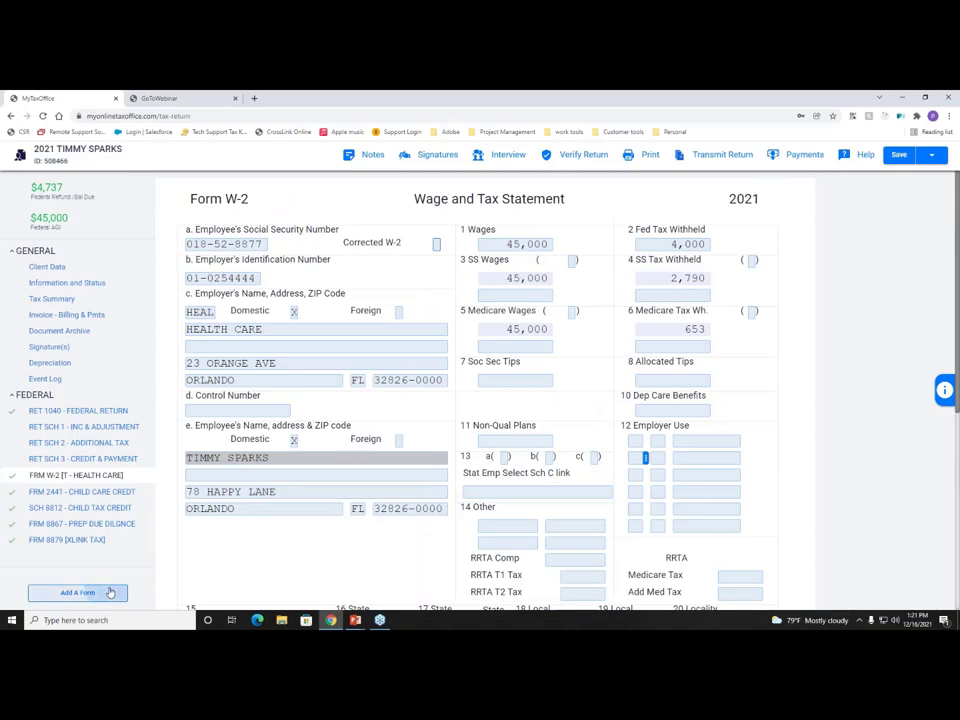
# Browse the state forms list, pick the NJ package, then close without adding anything
pyautogui.click(77, 592)
pyautogui.scroll(-3, 484, 413)
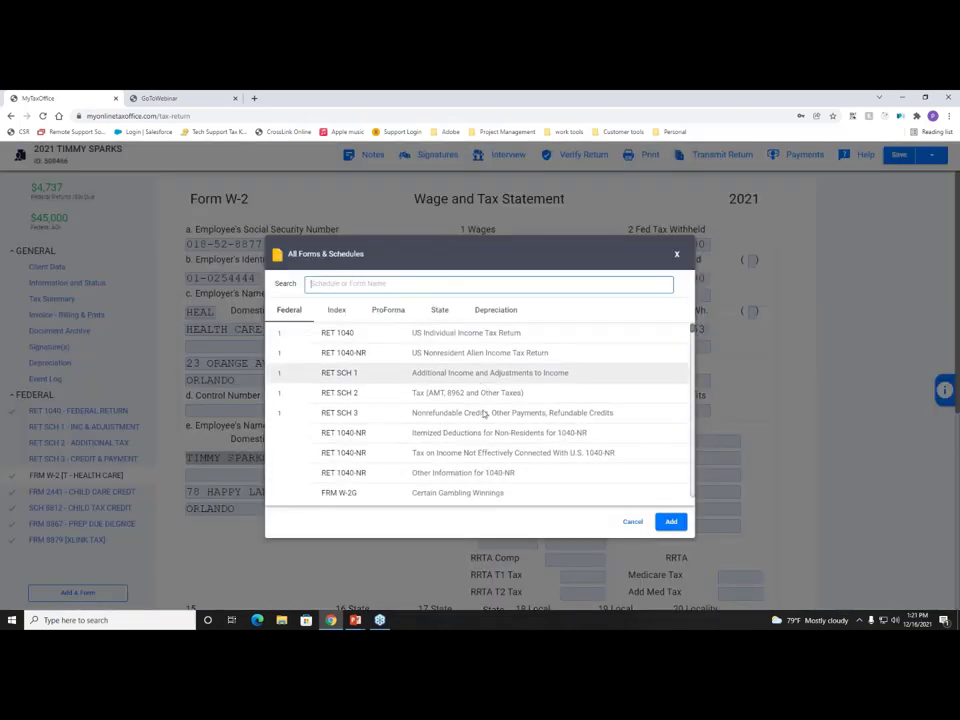
pyautogui.scroll(-4, 484, 413)
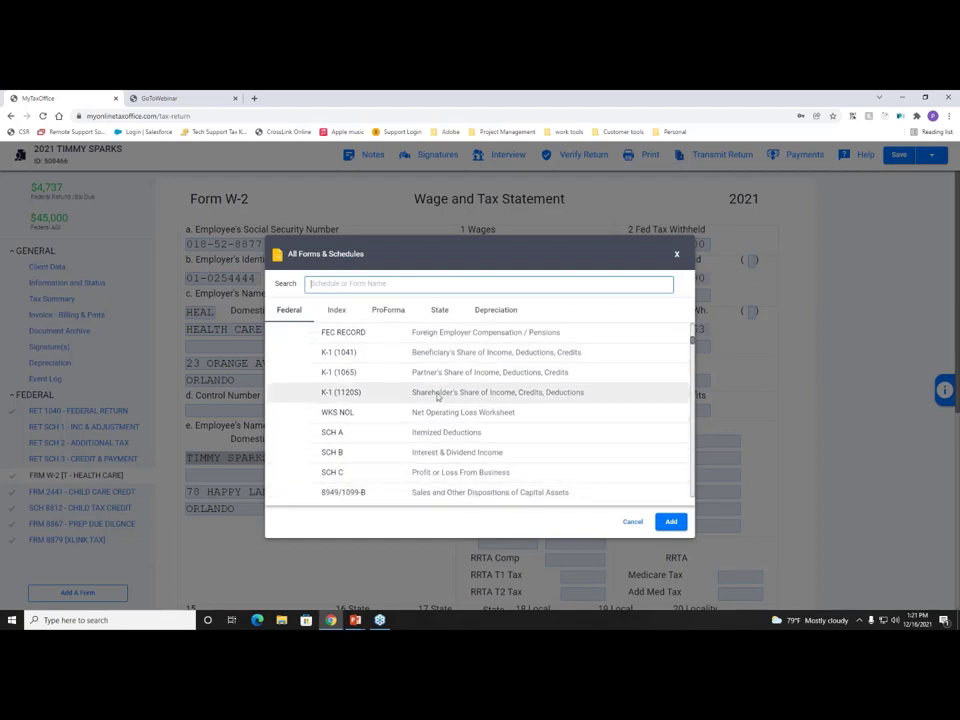
pyautogui.scroll(-1, 437, 396)
pyautogui.scroll(-3, 437, 396)
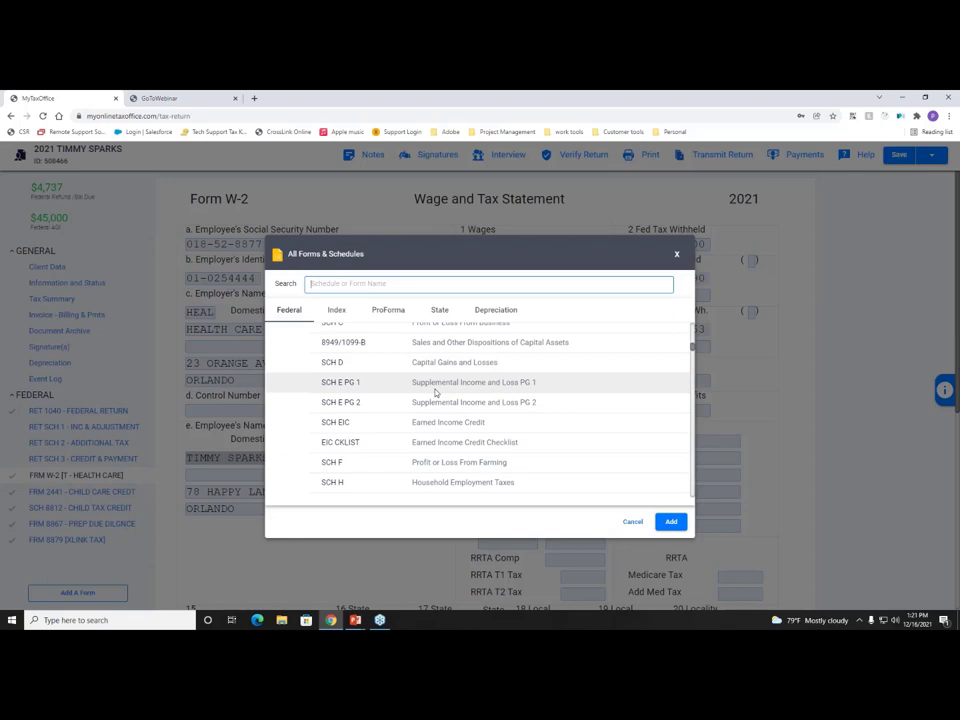
pyautogui.click(441, 310)
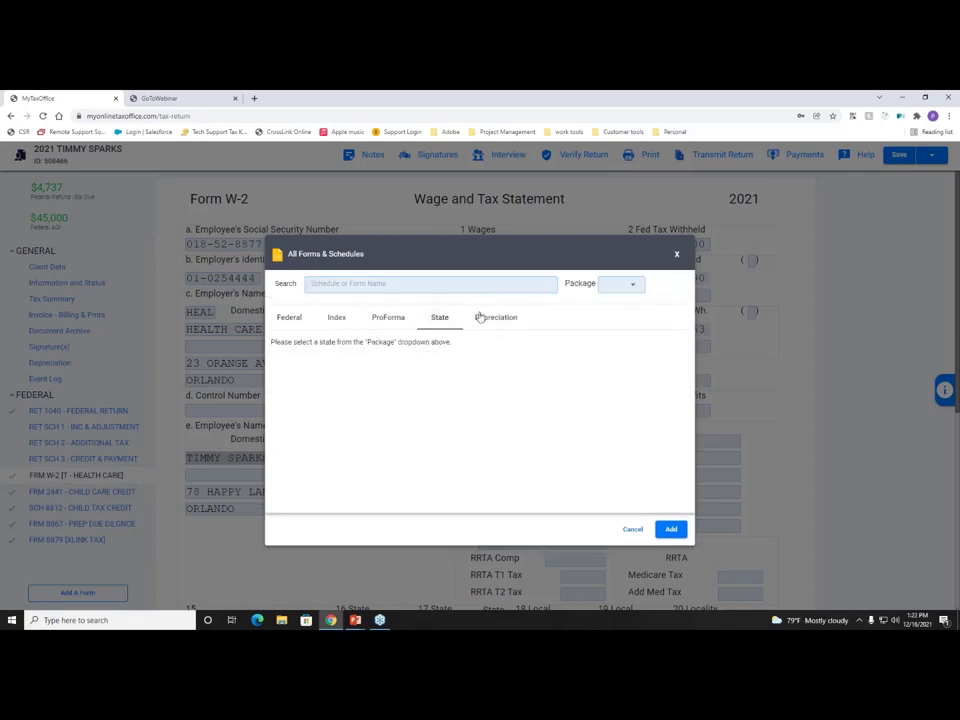
pyautogui.click(612, 285)
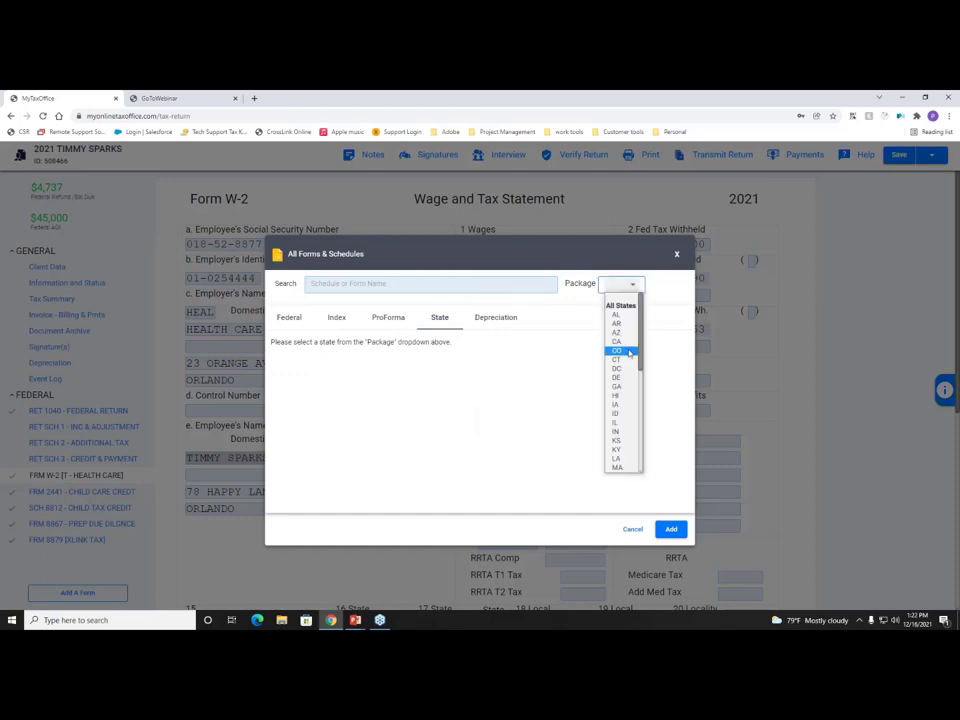
pyautogui.scroll(-2, 618, 400)
pyautogui.scroll(-3, 618, 408)
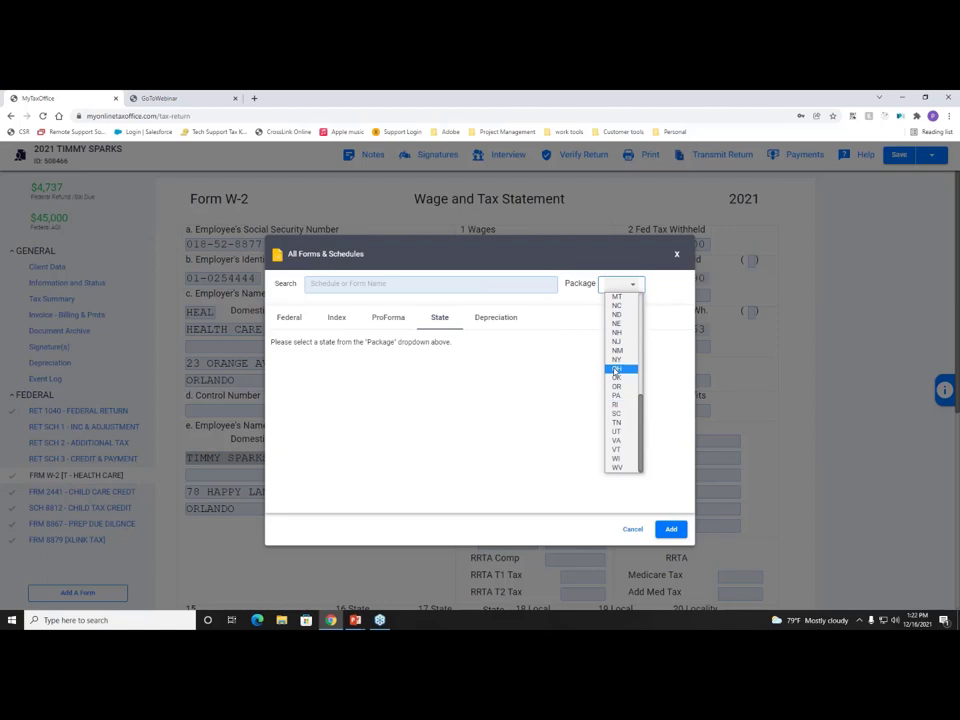
pyautogui.click(618, 342)
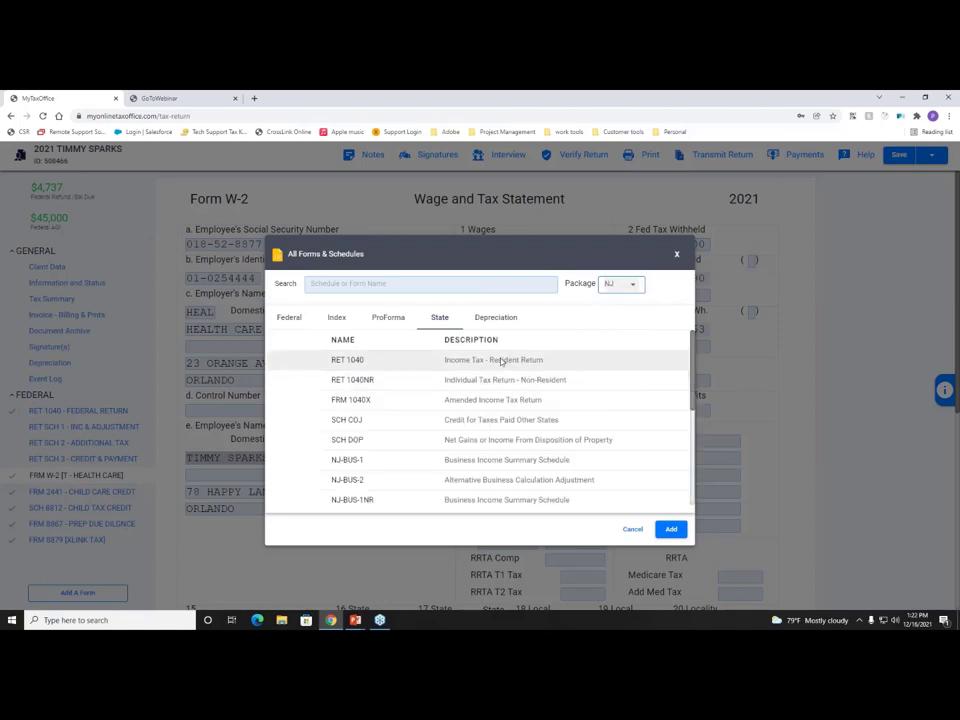
pyautogui.scroll(-5, 480, 400)
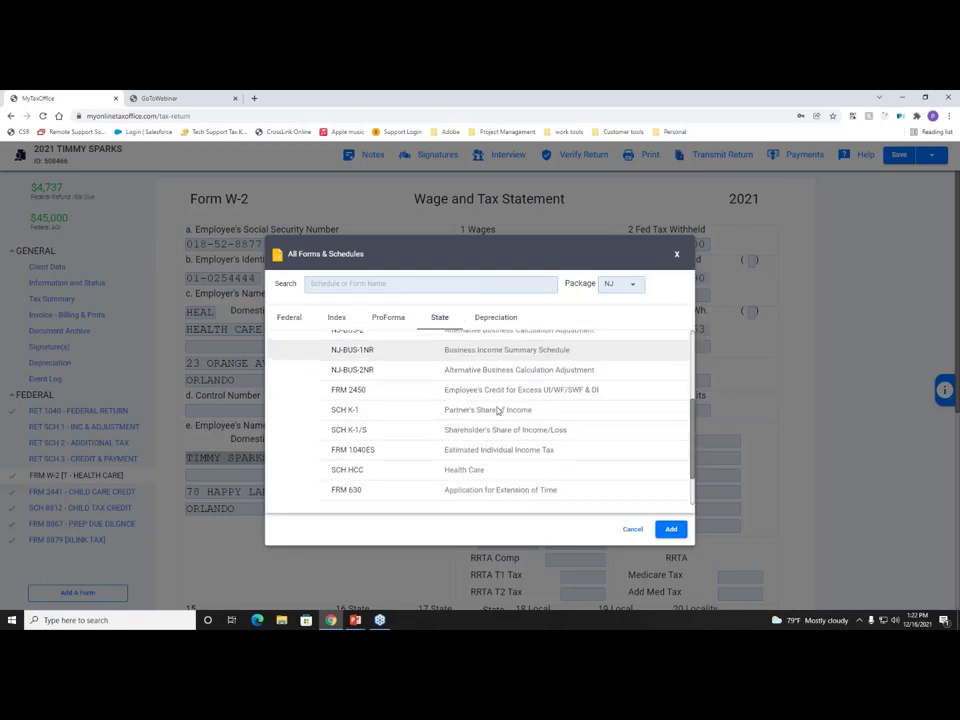
pyautogui.scroll(5, 488, 460)
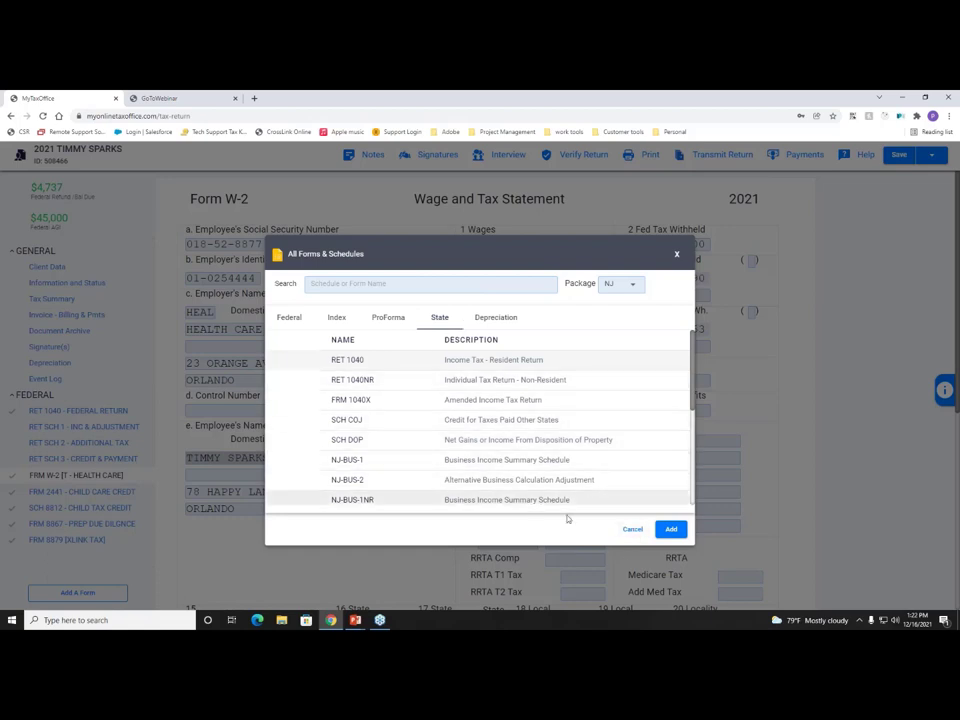
pyautogui.click(632, 528)
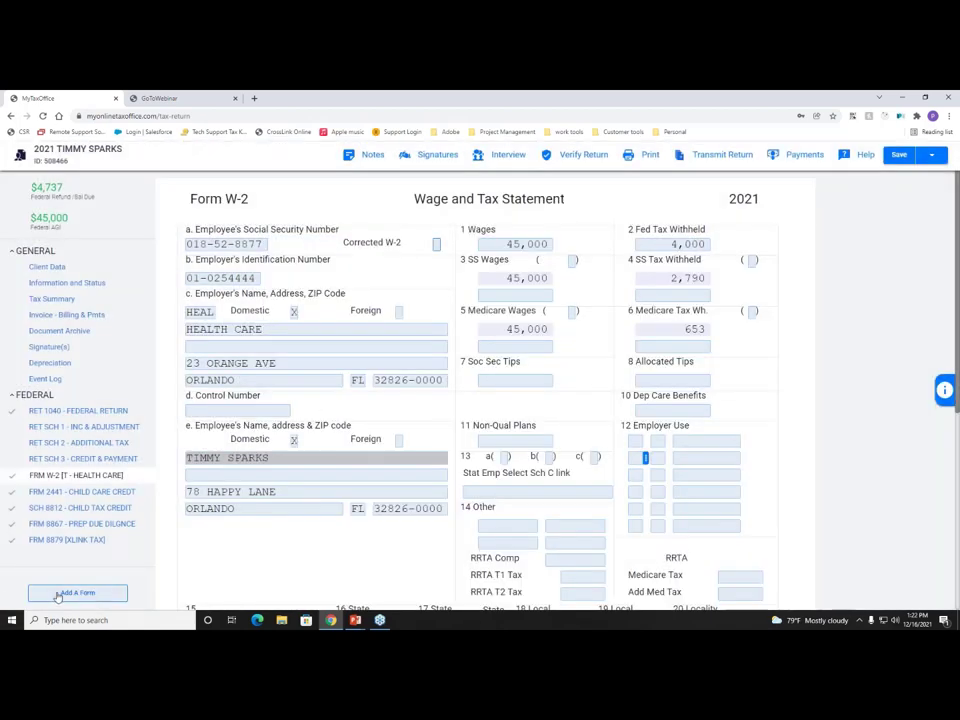
# Reopen the state package list, leave it unchanged, and cancel back to the W-2
pyautogui.click(99, 592)
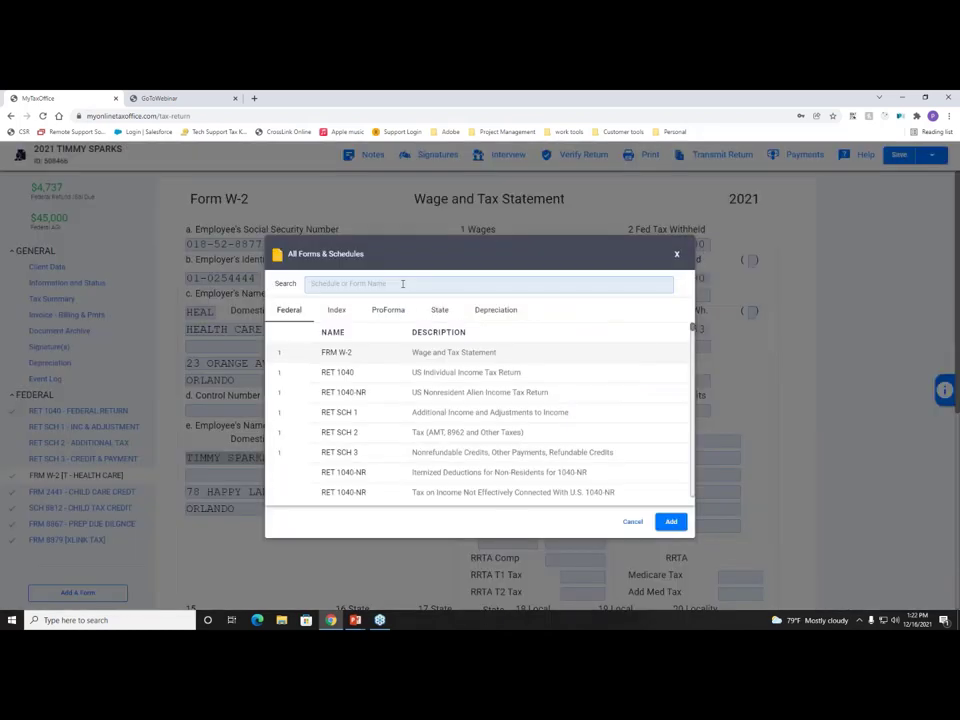
pyautogui.click(436, 312)
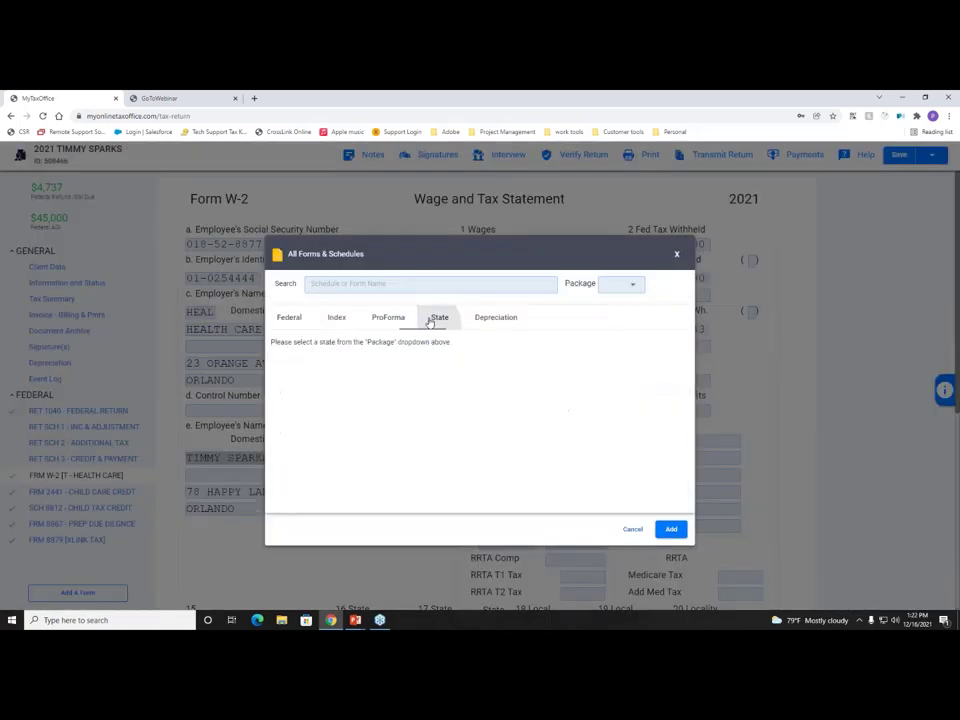
pyautogui.click(622, 287)
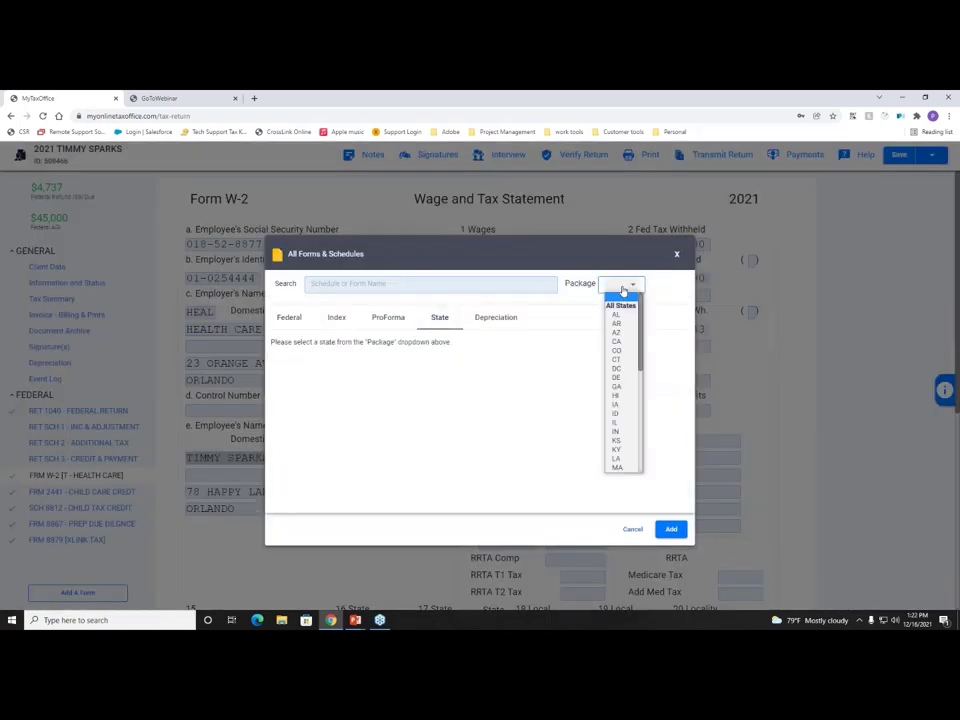
pyautogui.click(572, 421)
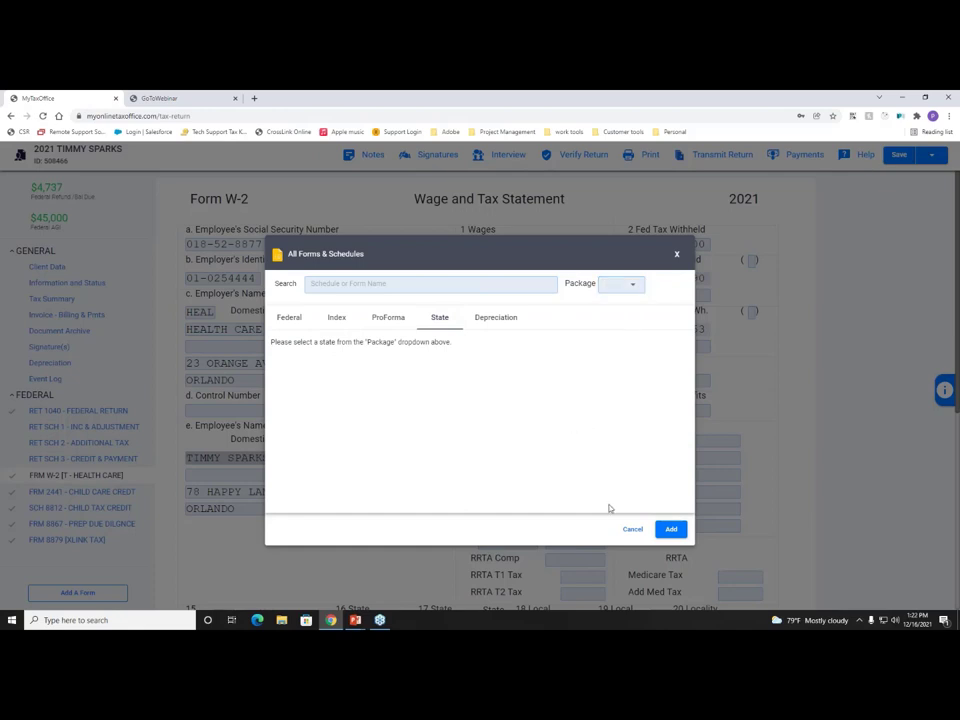
pyautogui.click(632, 529)
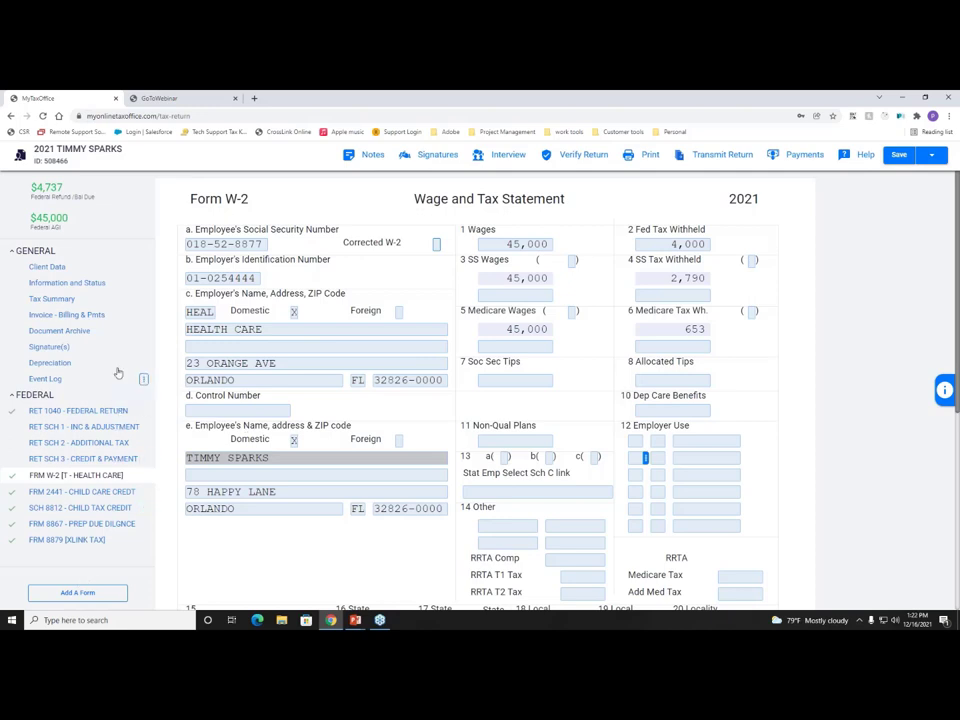
# Open Form 8879 e-File Signature Authorization and view the refund type choices
pyautogui.click(68, 540)
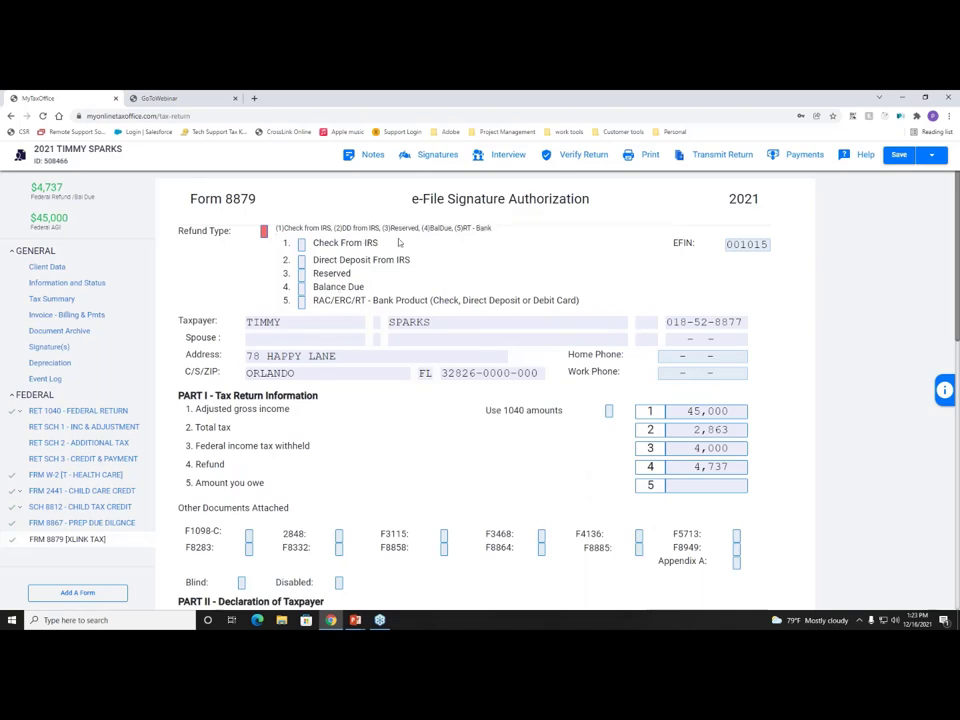
pyautogui.click(265, 231)
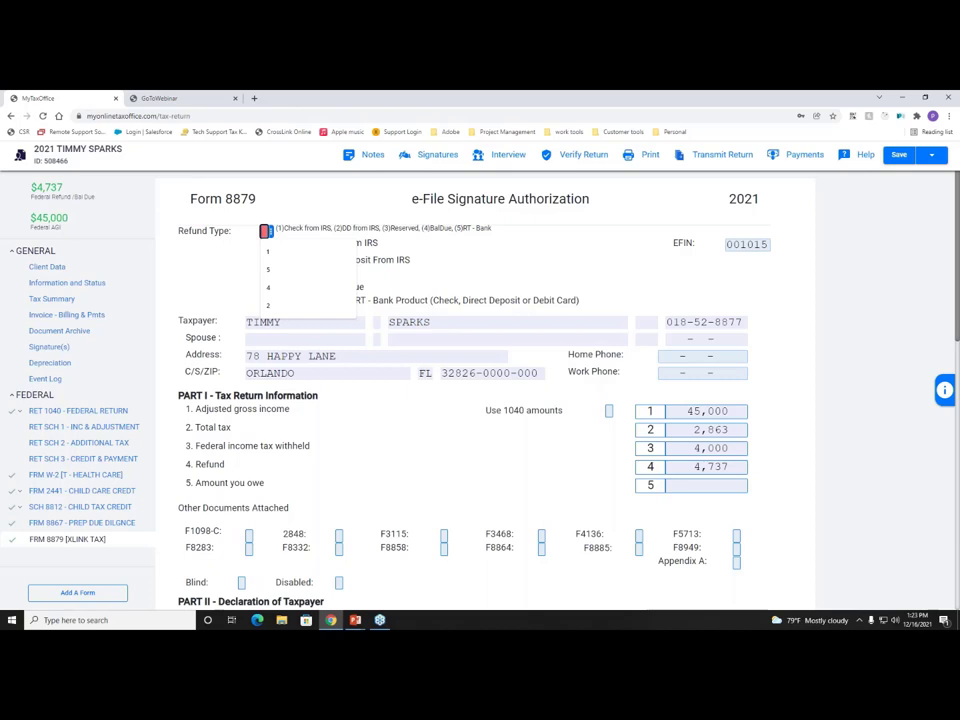
pyautogui.click(466, 271)
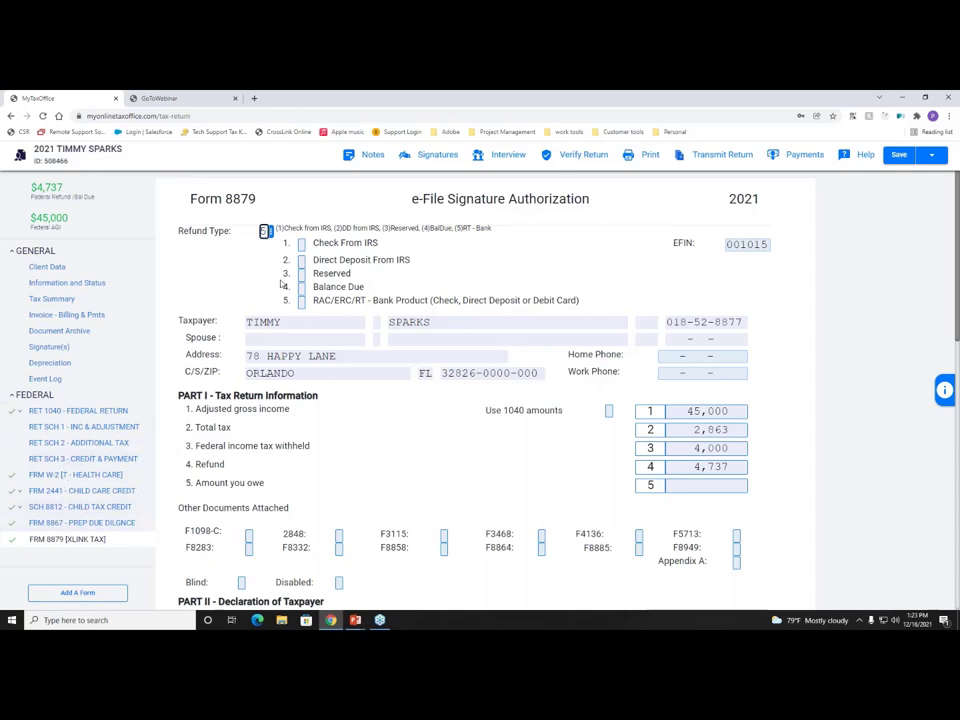
# Enter refund type 1 (Check From IRS) and scroll through the whole form
pyautogui.click(265, 231)
pyautogui.write('1')
pyautogui.press('Tab')
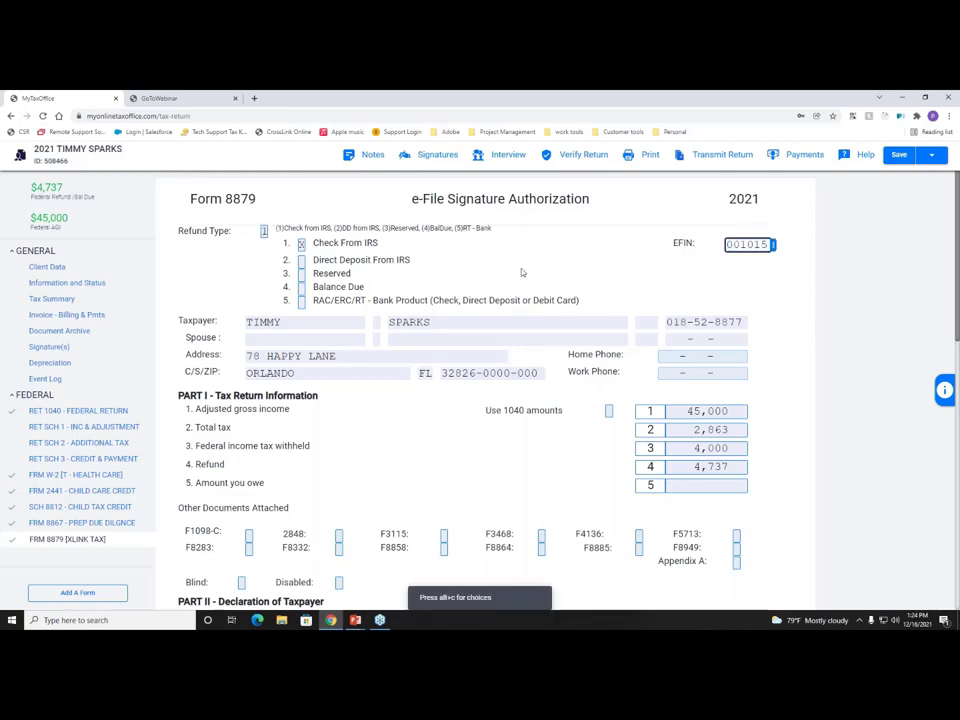
pyautogui.scroll(-5, 483, 264)
pyautogui.scroll(-6, 409, 391)
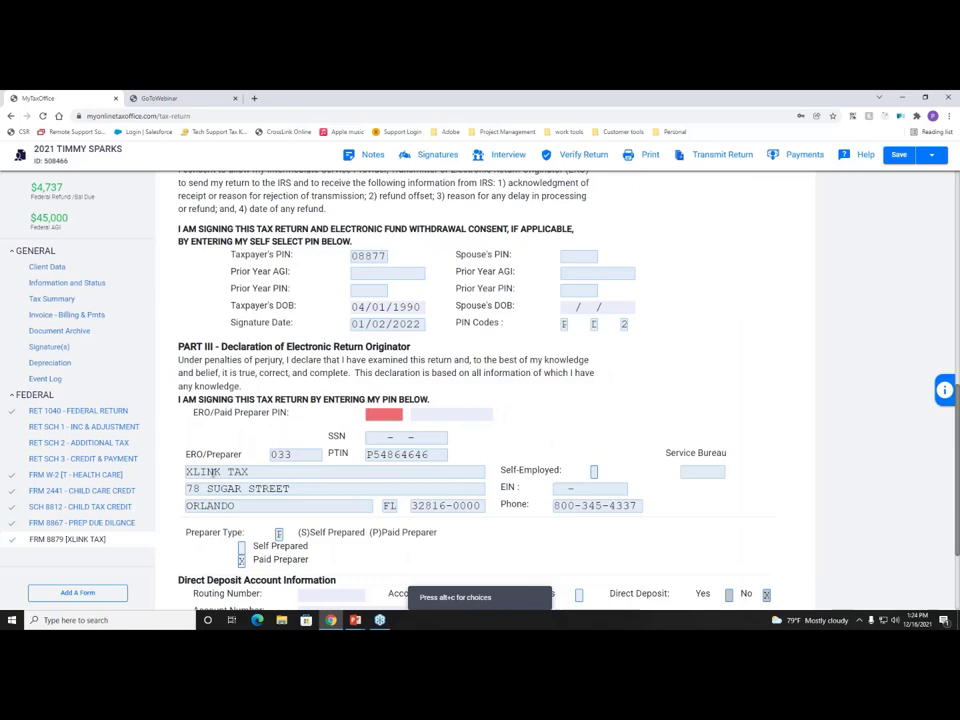
pyautogui.scroll(-2, 197, 486)
pyautogui.scroll(6, 197, 486)
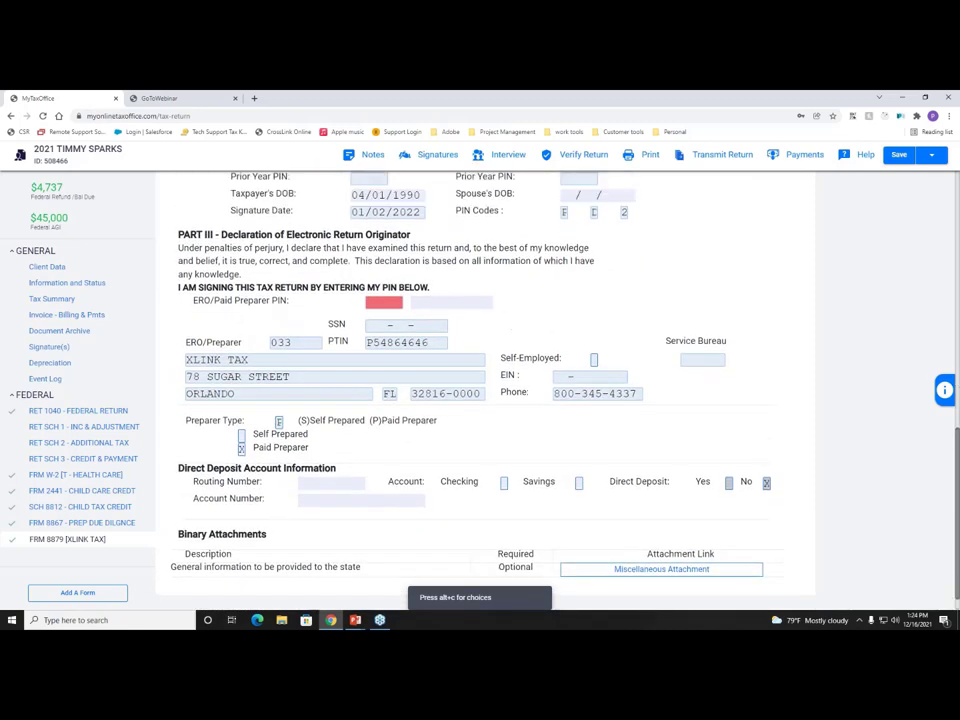
pyautogui.scroll(2, 232, 424)
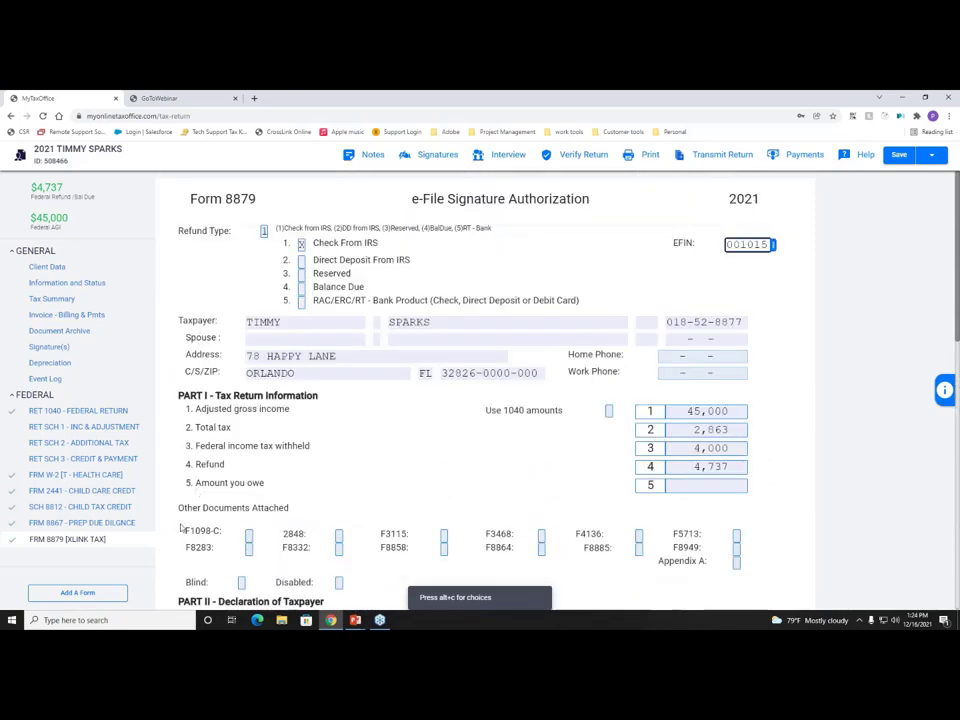
# Review Form 2441's lines, then choose to remove it from its sidebar entry
pyautogui.click(75, 493)
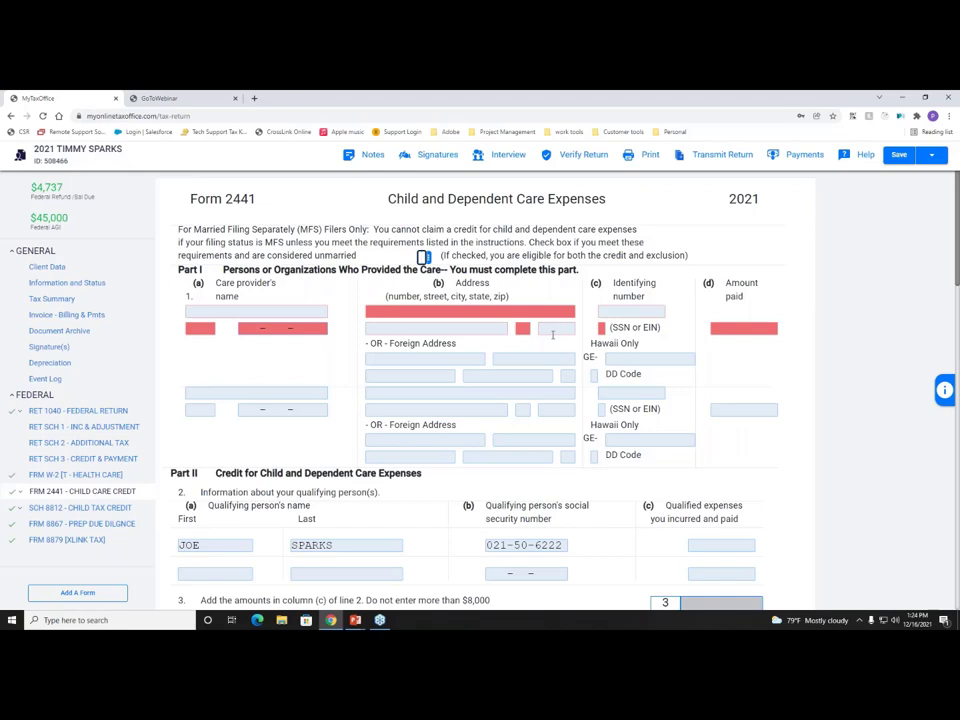
pyautogui.scroll(-2, 553, 345)
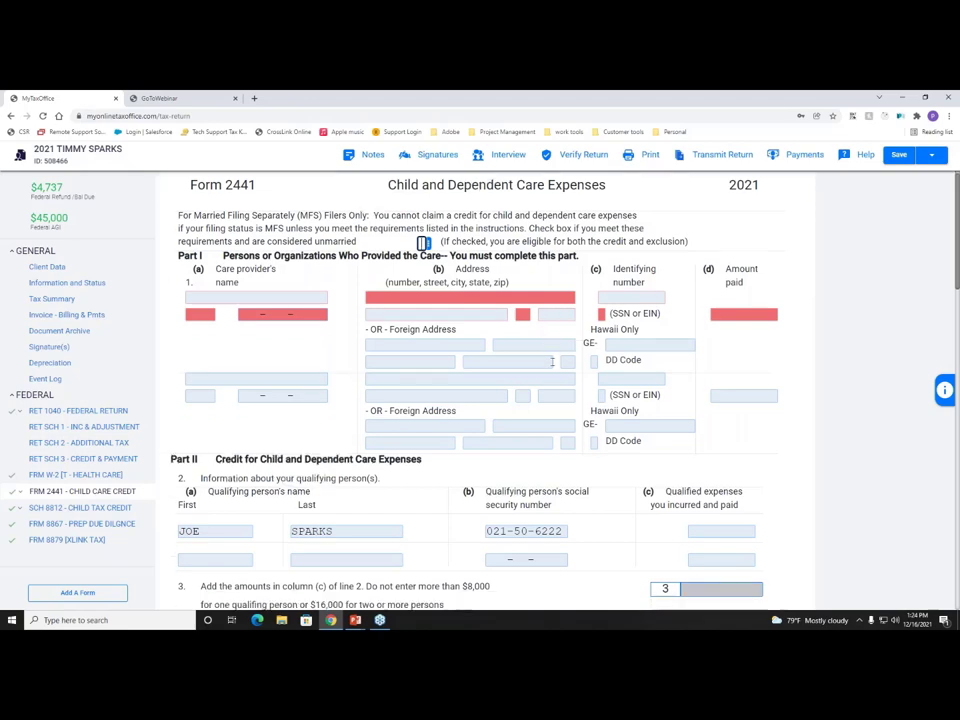
pyautogui.scroll(-5, 553, 362)
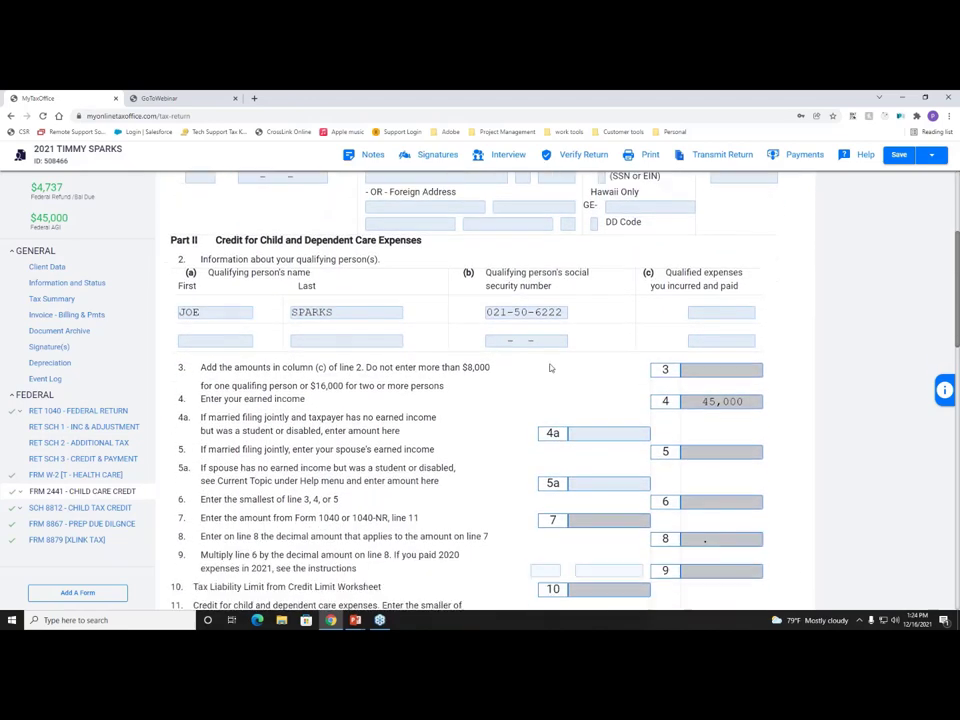
pyautogui.scroll(-11, 544, 377)
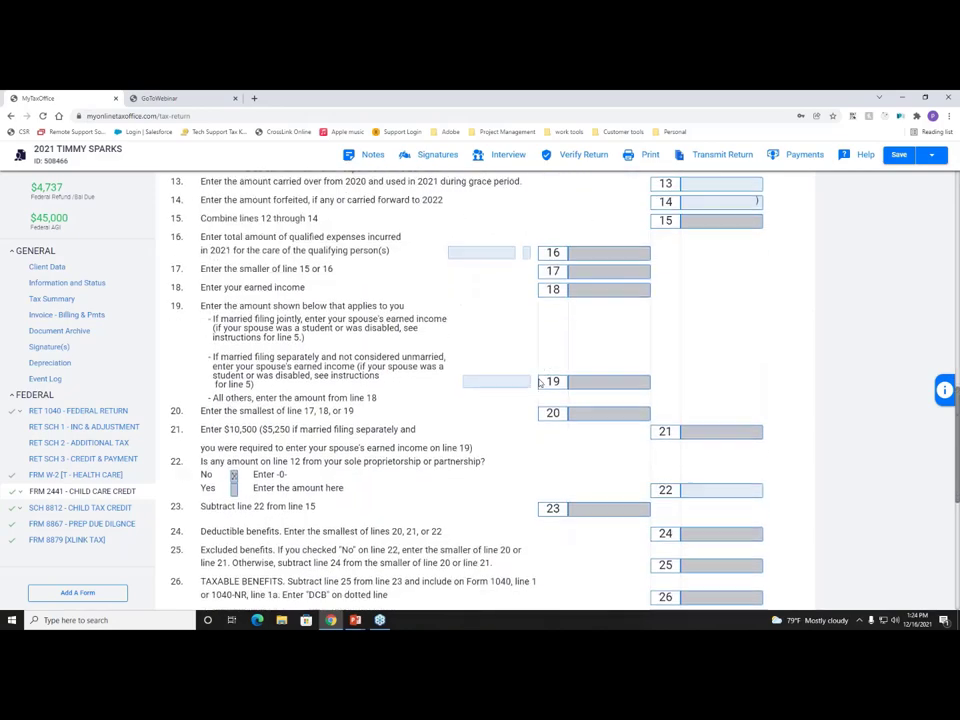
pyautogui.scroll(13, 537, 380)
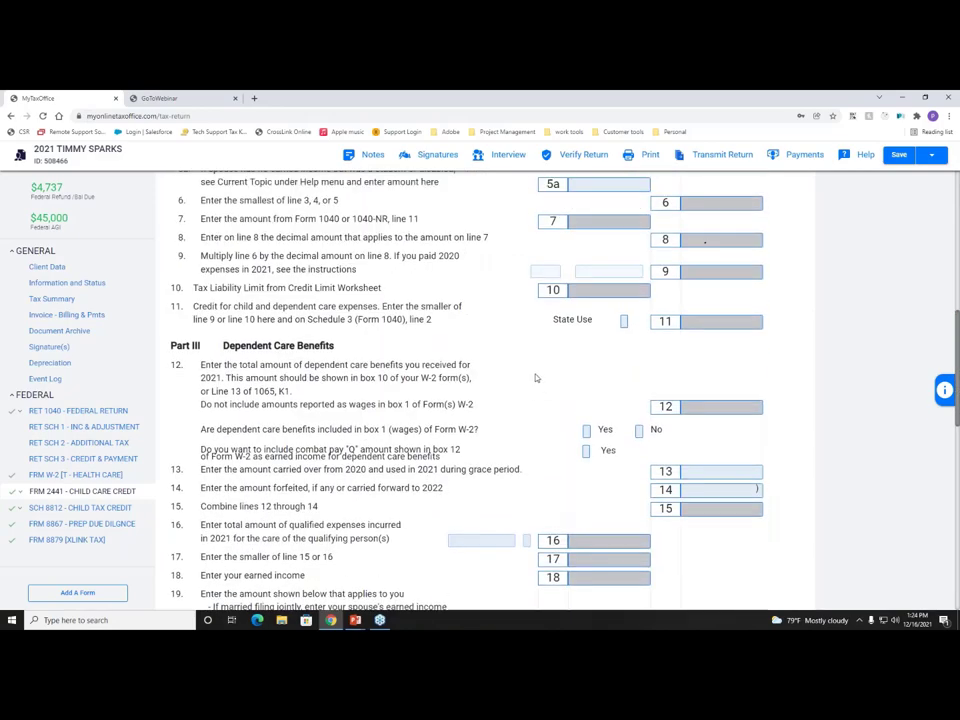
pyautogui.scroll(4, 535, 376)
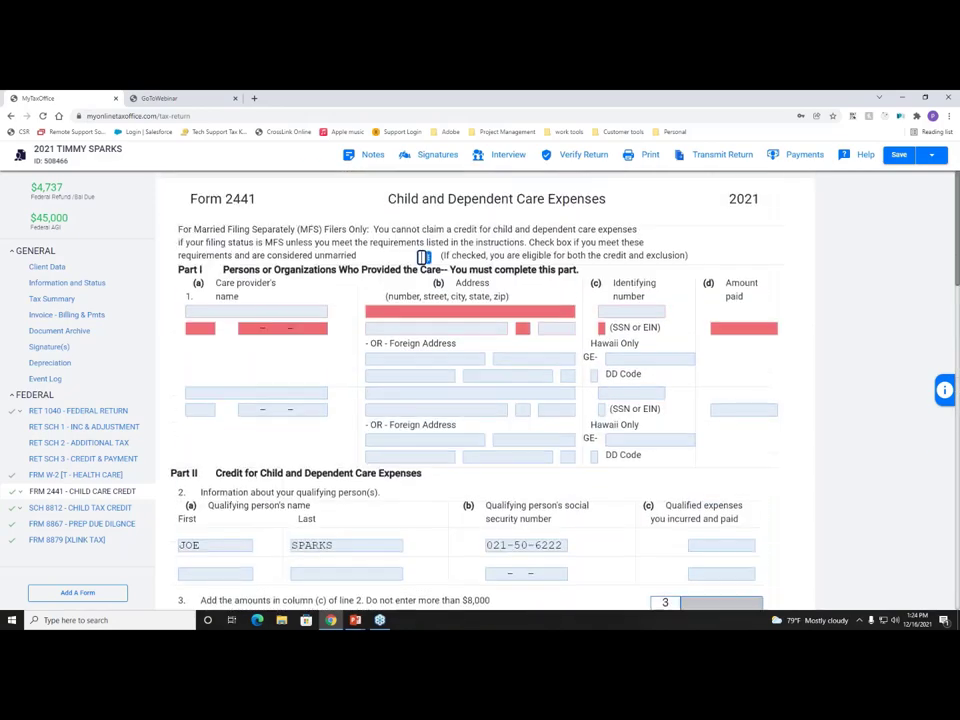
pyautogui.click(143, 494)
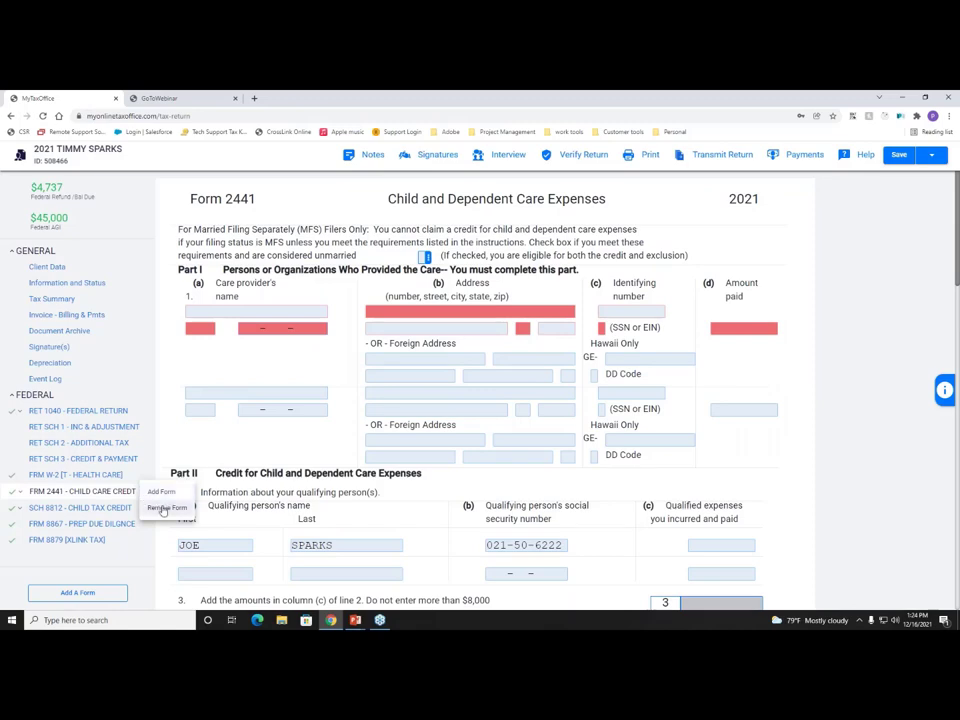
pyautogui.click(163, 508)
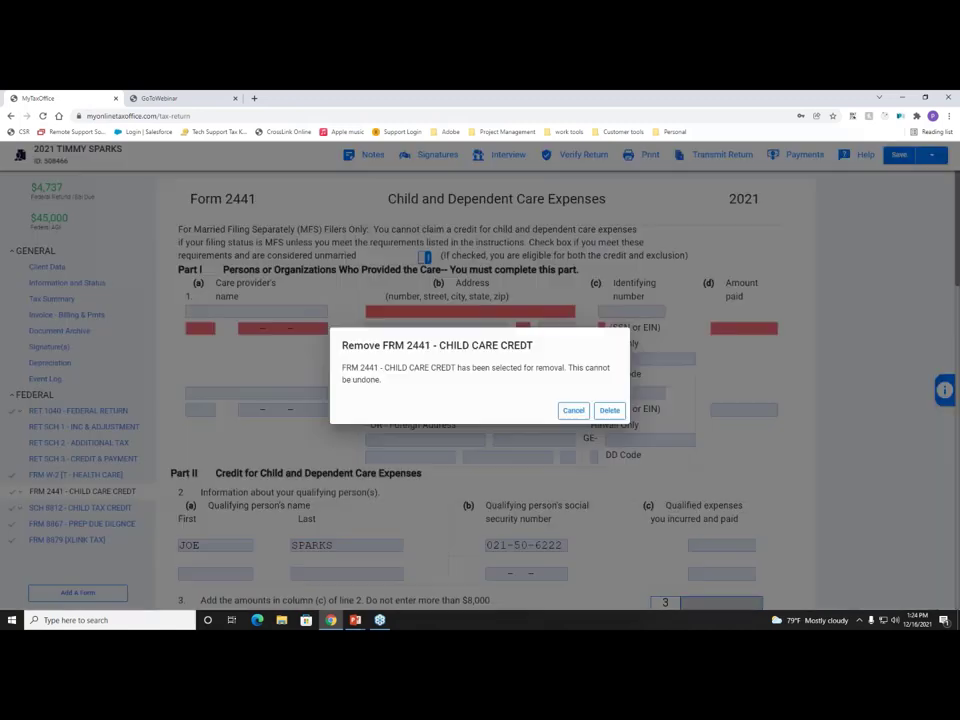
# Confirm deleting Form 2441, then bring up the W-2 sidebar entry's options
pyautogui.click(608, 411)
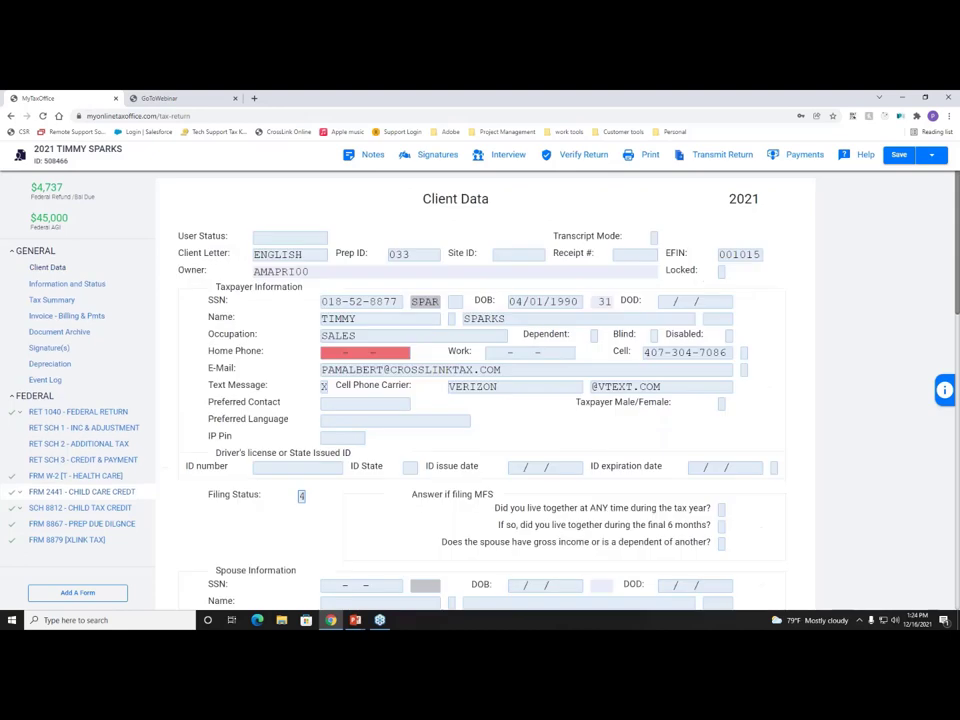
pyautogui.click(142, 477)
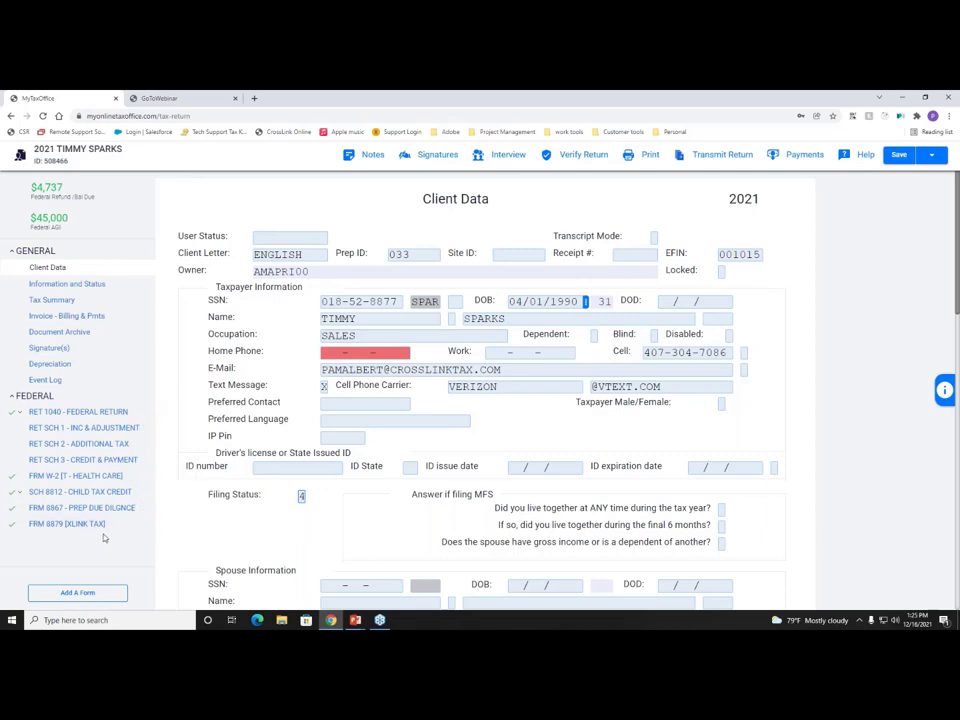
pyautogui.moveTo(100, 537)
# Verify the return and mark Wet Signed Date with x, giving Signed Date 12/16/2021
pyautogui.click(562, 158)
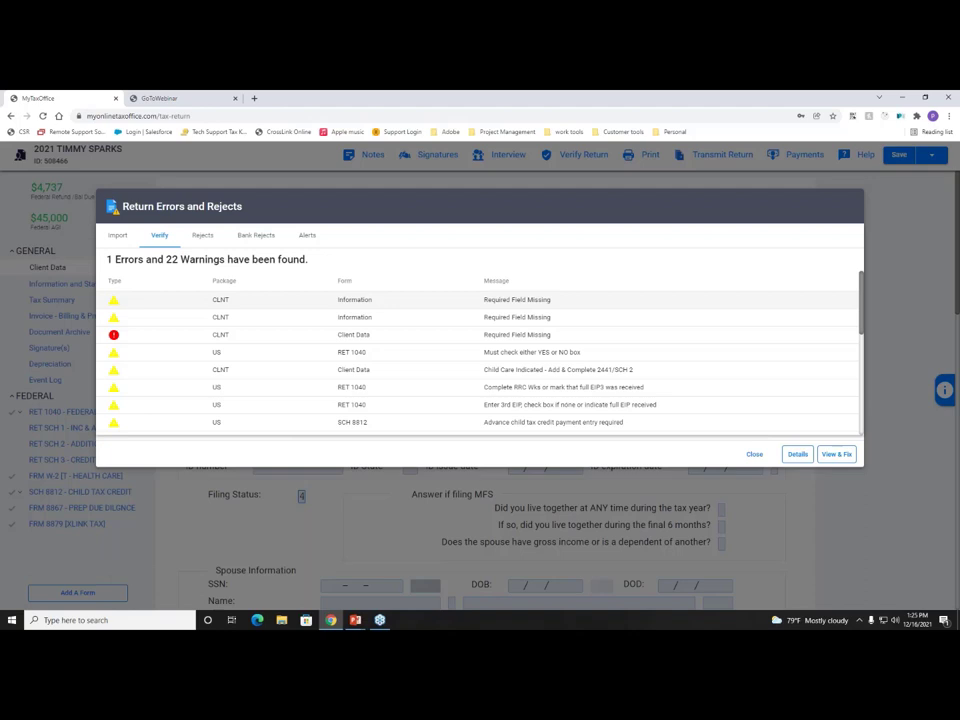
pyautogui.click(542, 301)
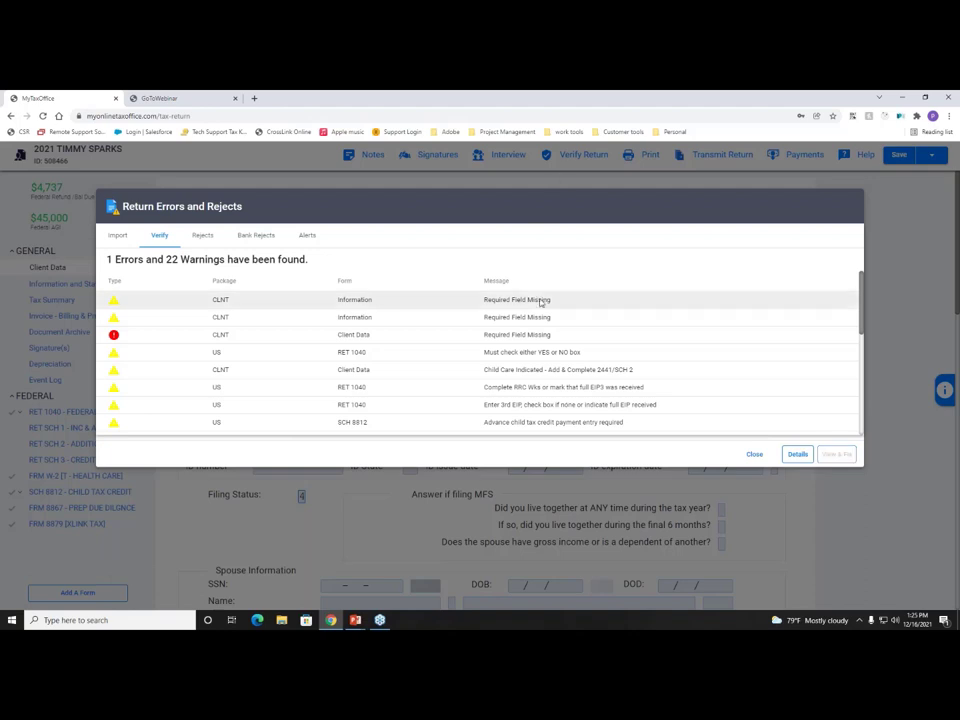
pyautogui.click(568, 301)
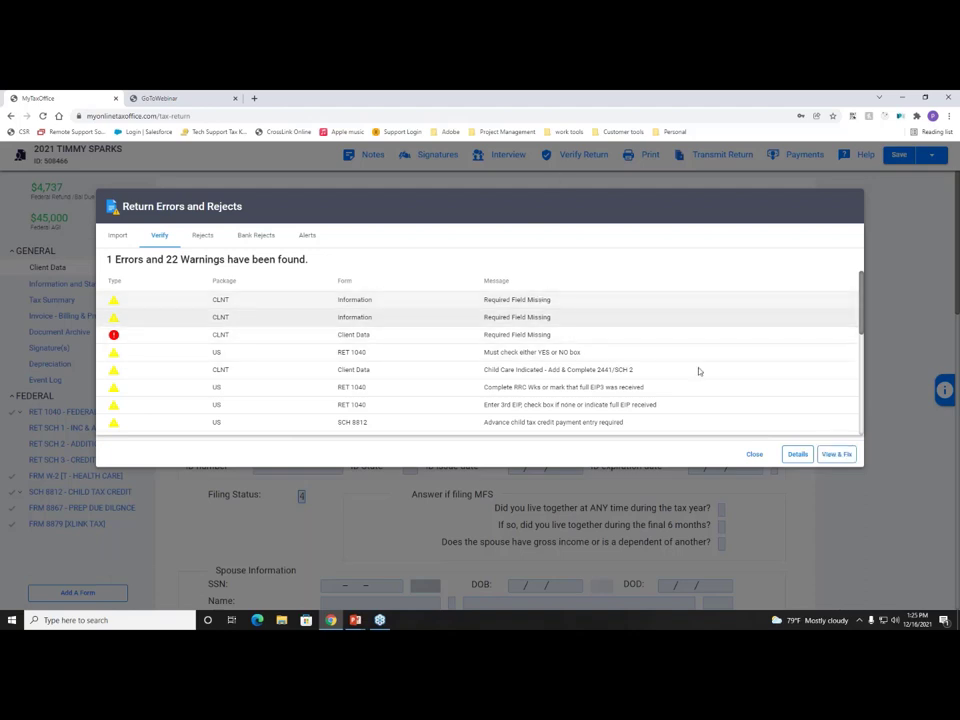
pyautogui.click(836, 455)
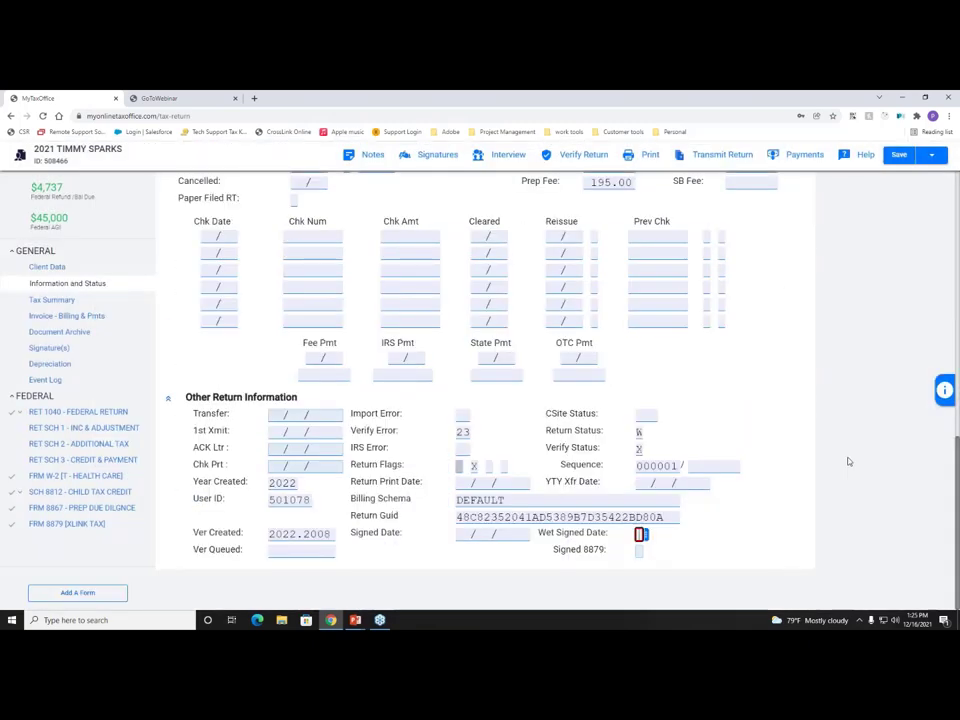
pyautogui.write('x')
pyautogui.press('Tab')
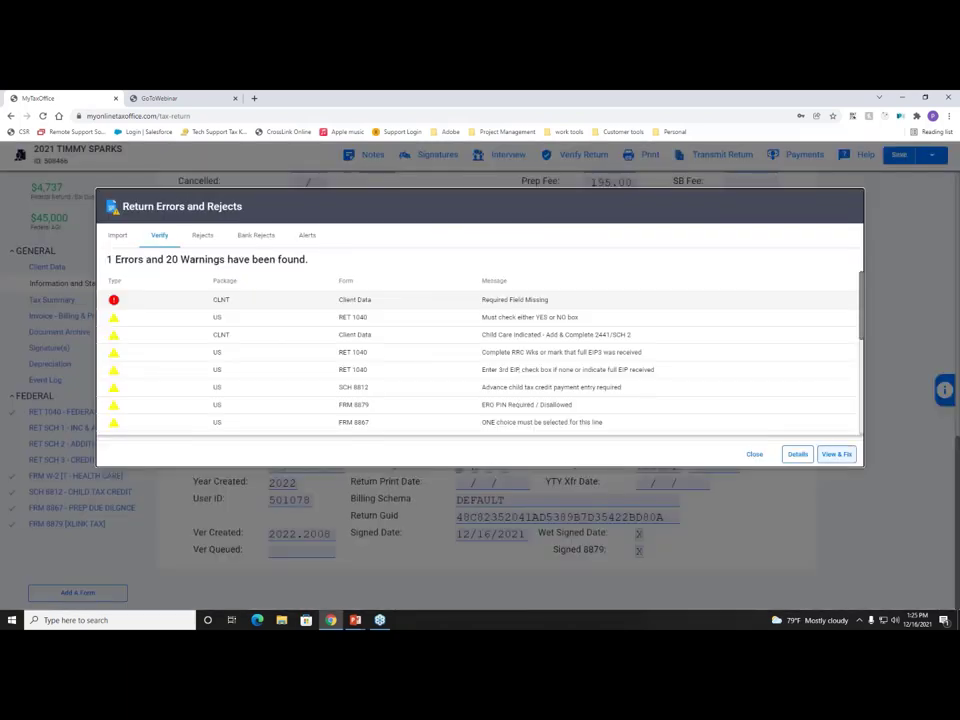
pyautogui.press('Return')
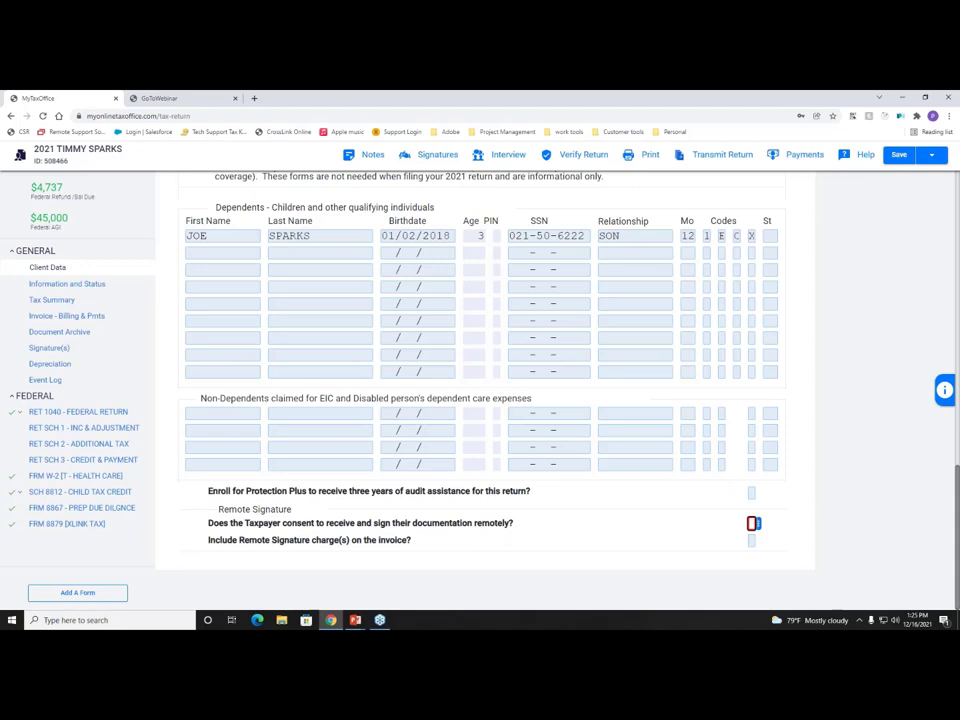
# Record Y for the taxpayer's remote signature consent, replacing the mistaken N
pyautogui.click(944, 390)
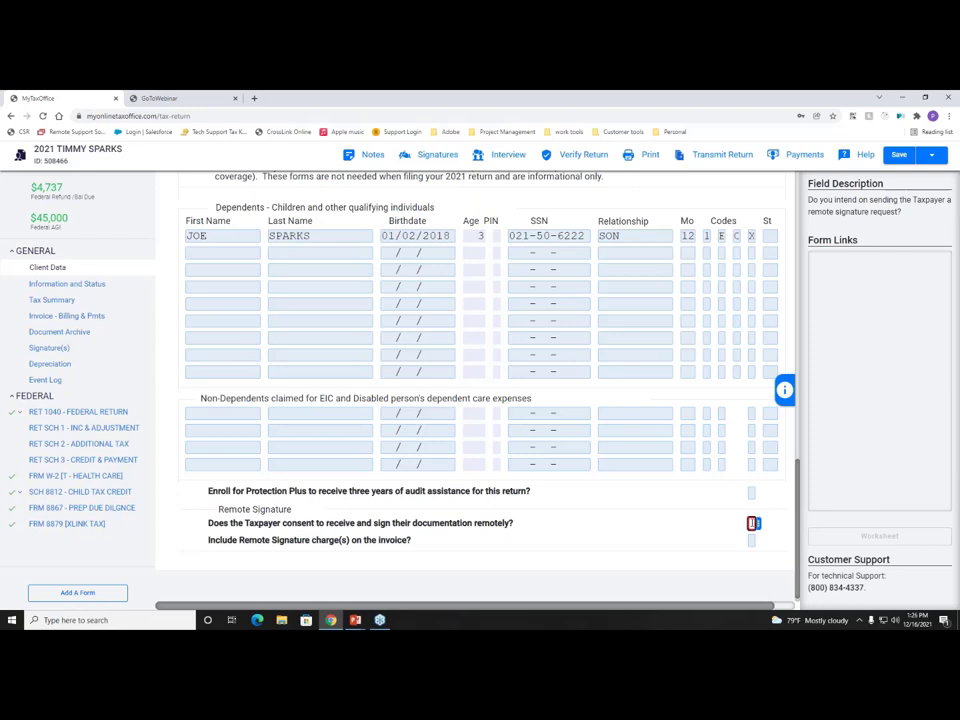
pyautogui.write('N')
pyautogui.press('Tab')
pyautogui.write('Y')
pyautogui.press('Return')
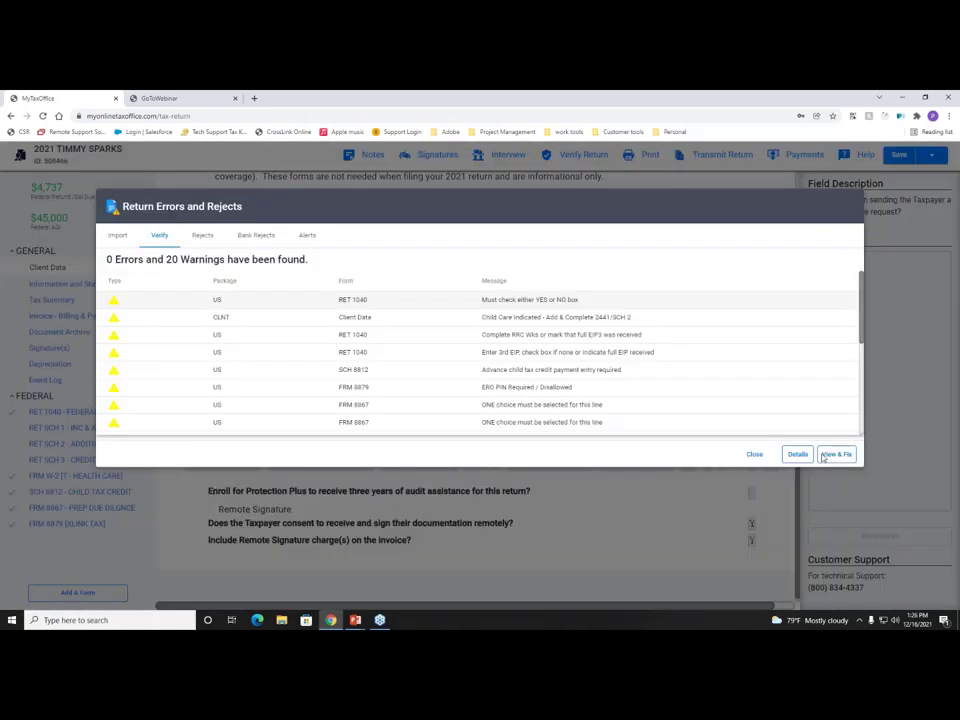
# Delete the X from the dependent's care code and re-run Verify Return
pyautogui.click(836, 455)
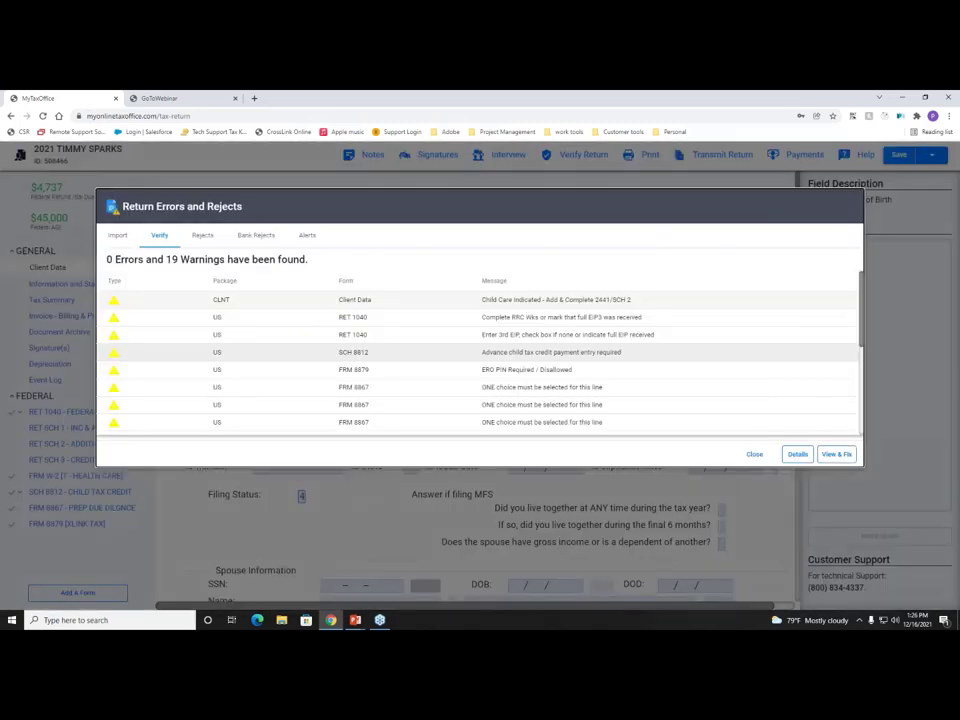
pyautogui.press('Return')
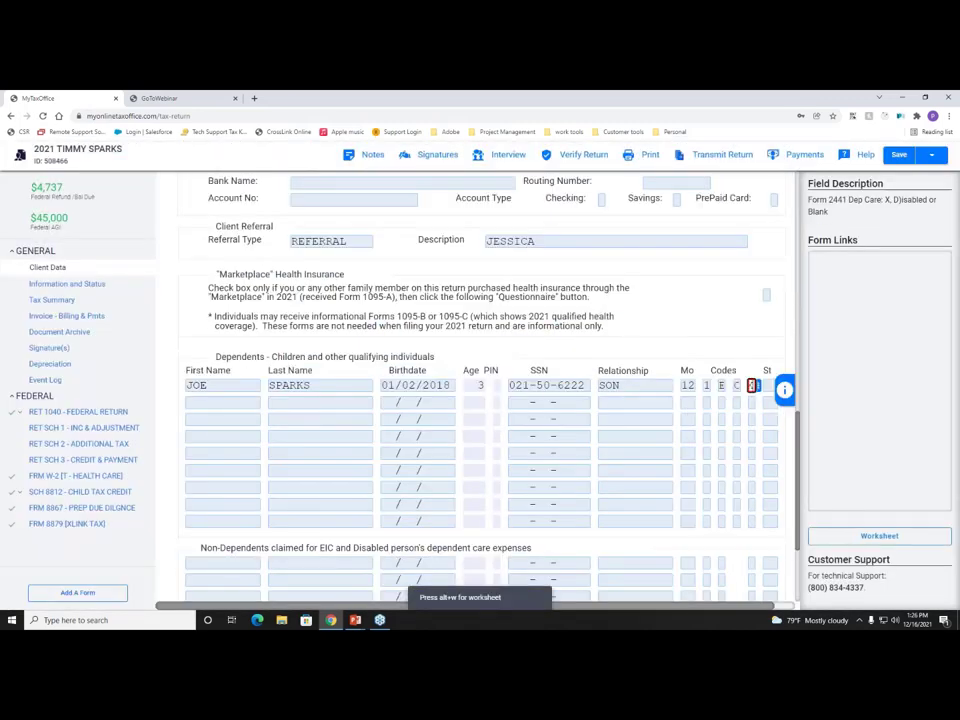
pyautogui.press('BackSpace')
pyautogui.click(768, 385)
pyautogui.hotkey('alt', 'v')
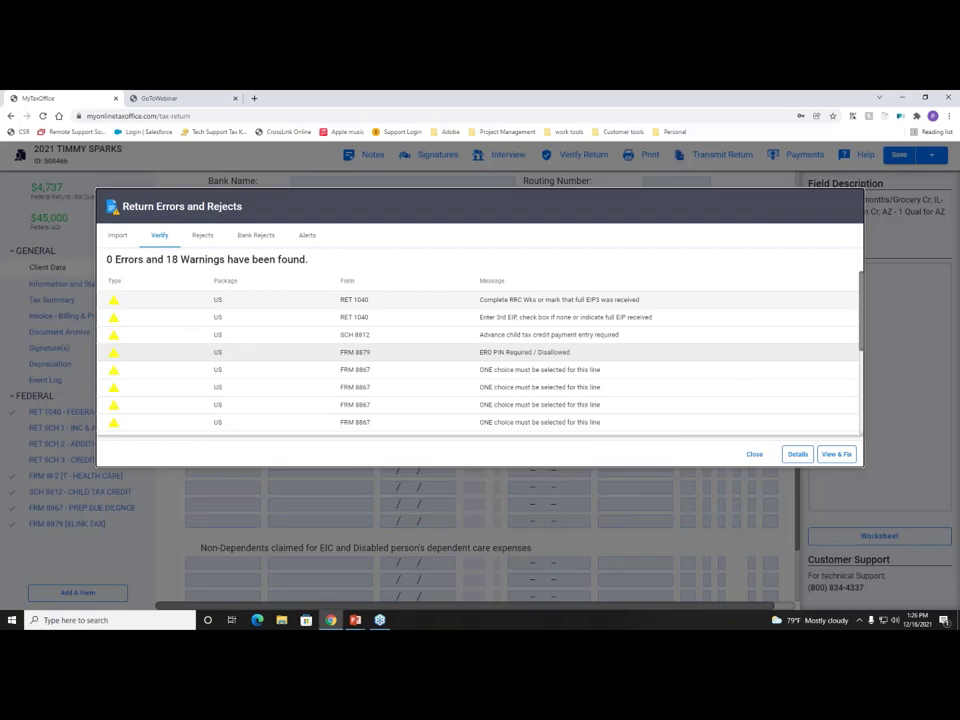
pyautogui.press('Return')
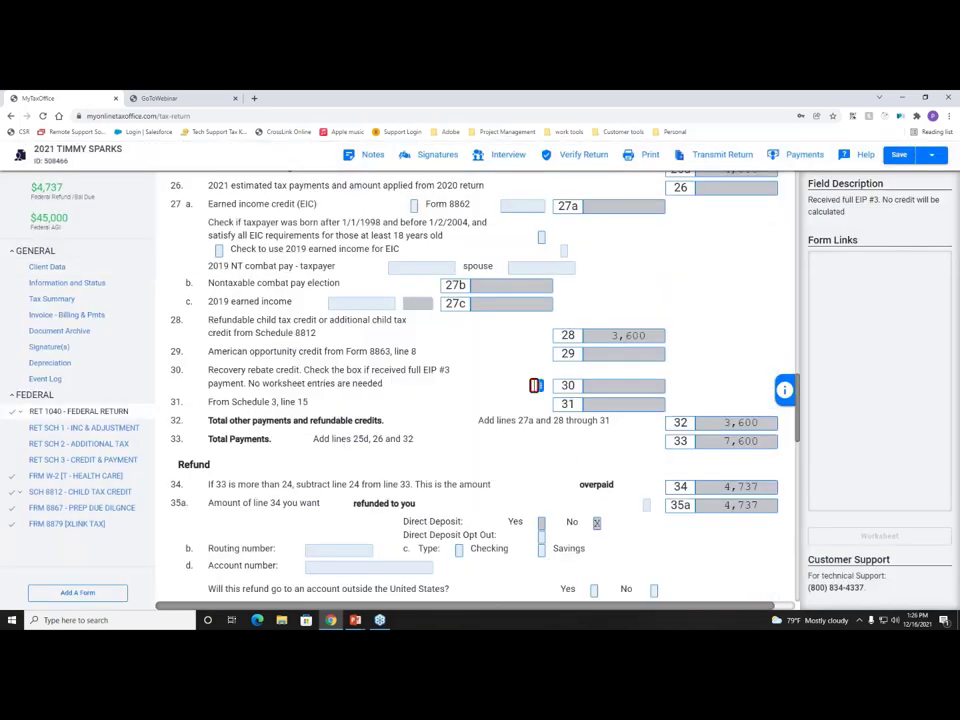
# Mark the full third stimulus payment received on line 30 and re-verify the return
pyautogui.press('space')
pyautogui.click(628, 389)
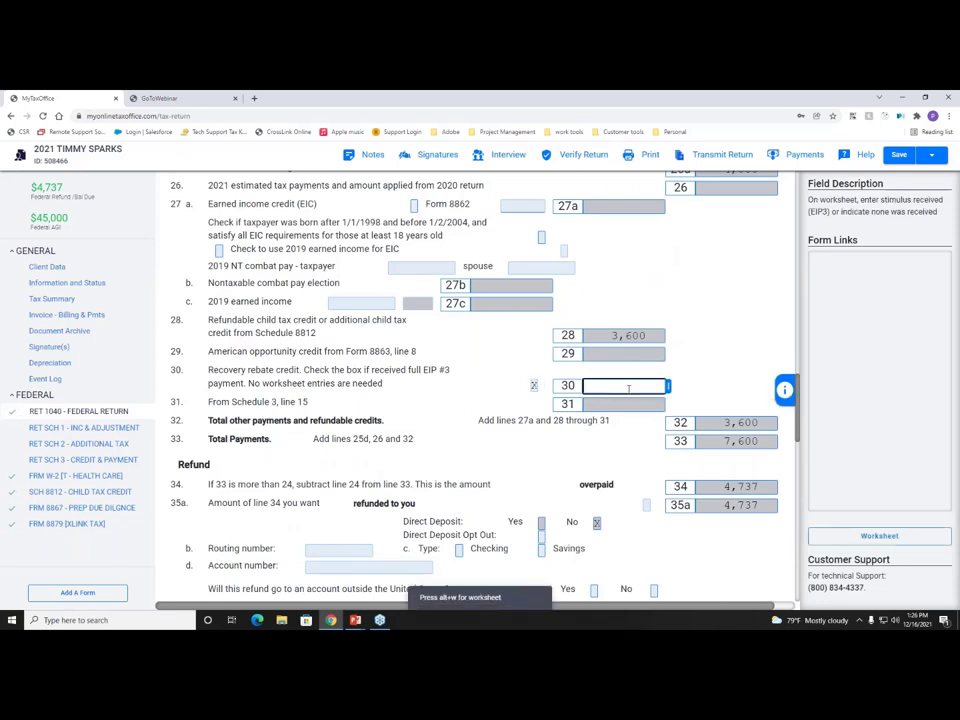
pyautogui.click(583, 154)
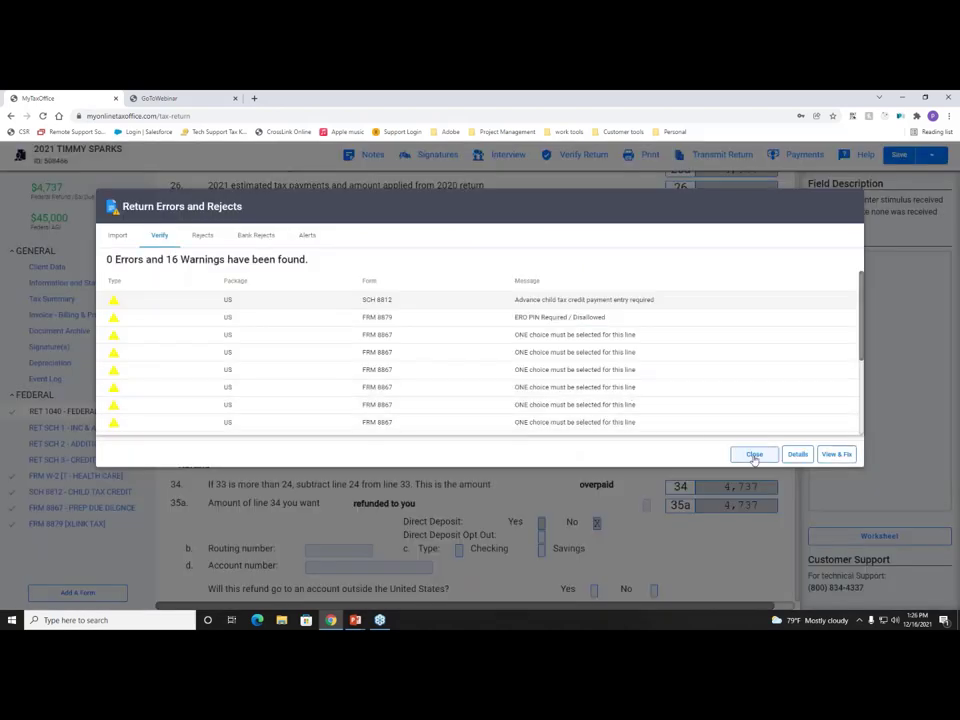
pyautogui.click(754, 455)
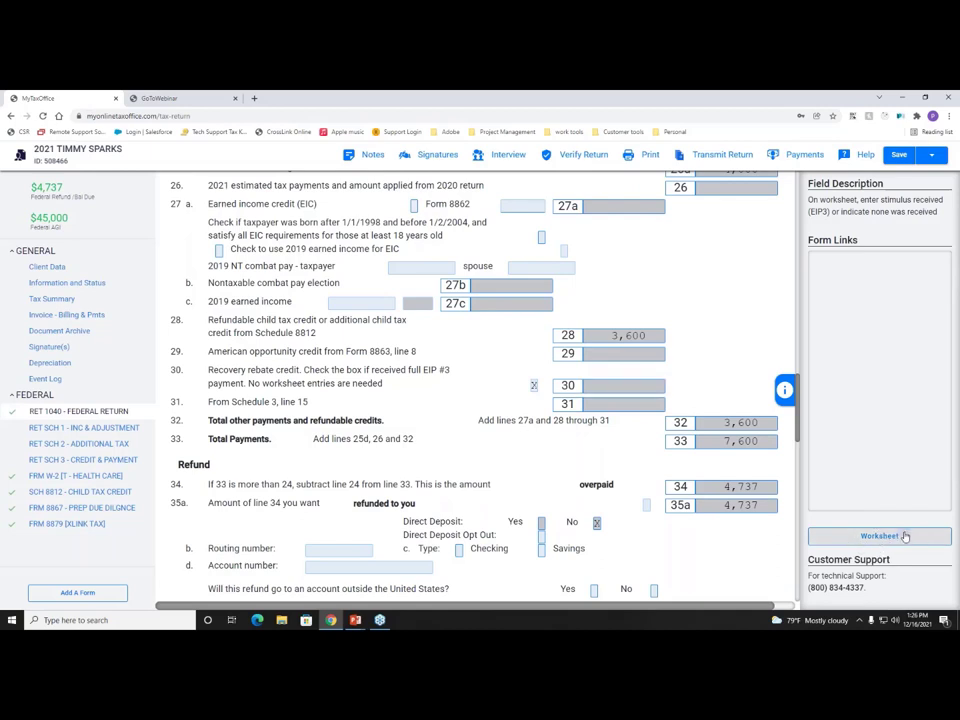
# Review the line 30 recovery rebate worksheet, hide the description panel, and return to Form 1040
pyautogui.click(905, 537)
pyautogui.scroll(-5, 643, 445)
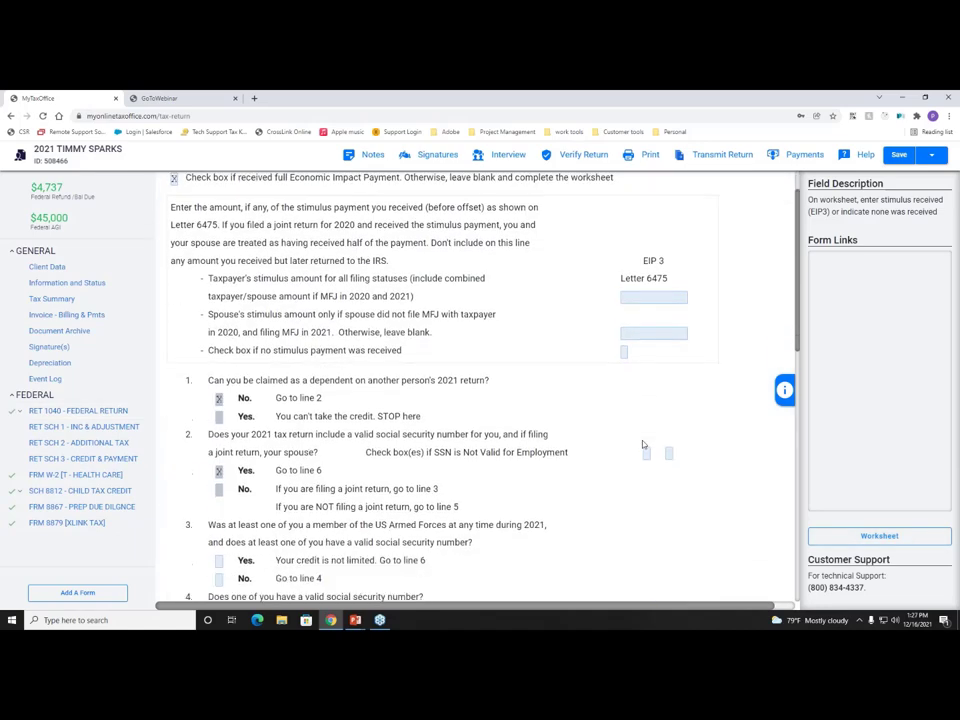
pyautogui.scroll(-3, 643, 445)
pyautogui.scroll(3, 643, 445)
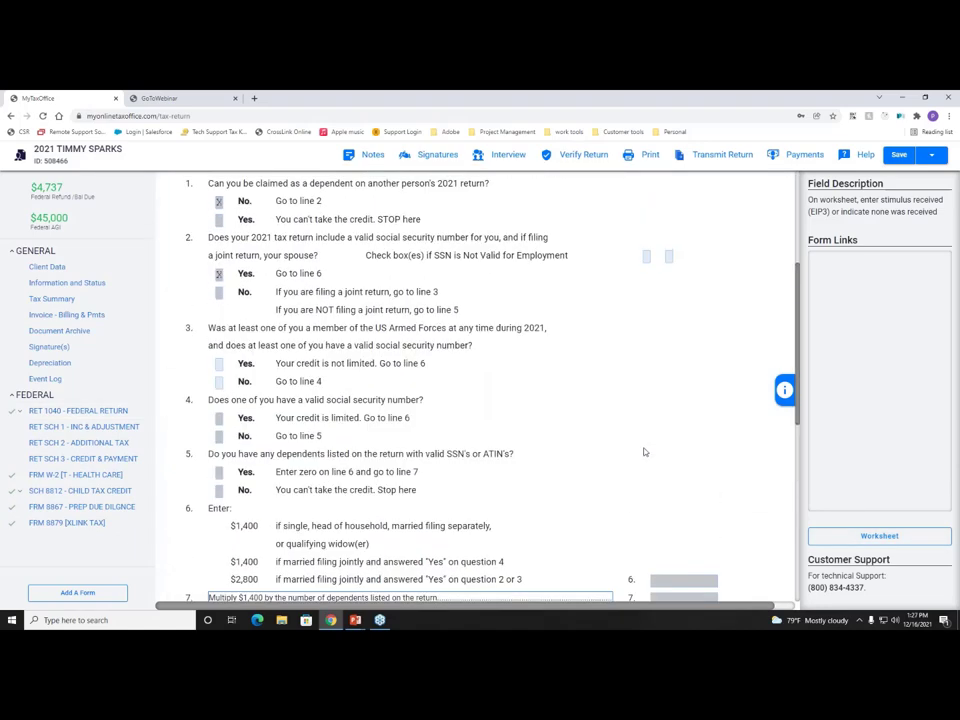
pyautogui.scroll(5, 697, 437)
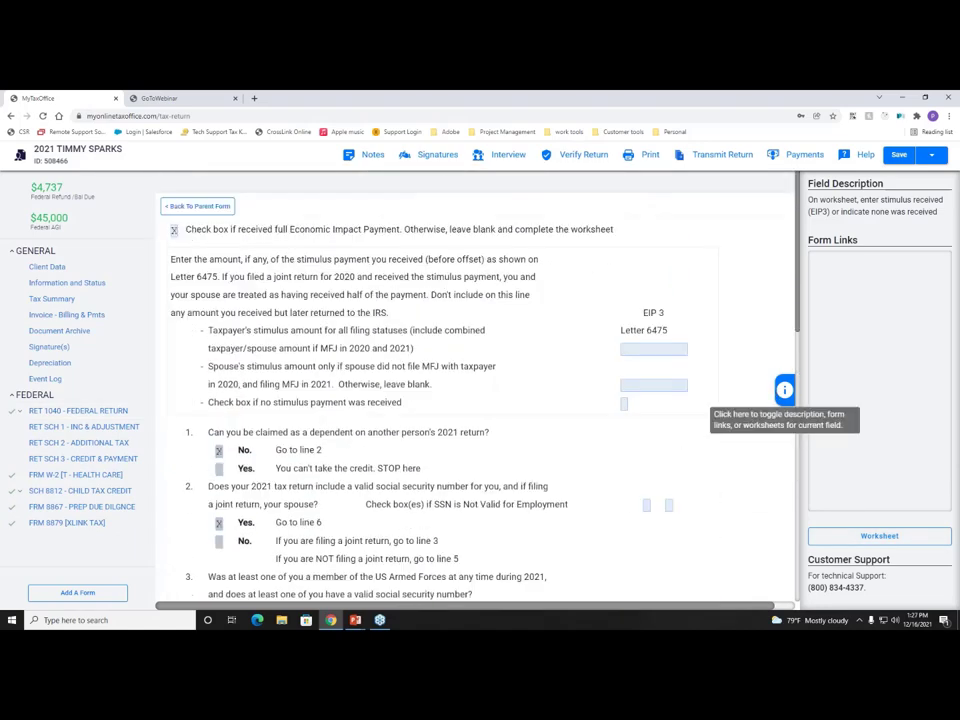
pyautogui.click(785, 390)
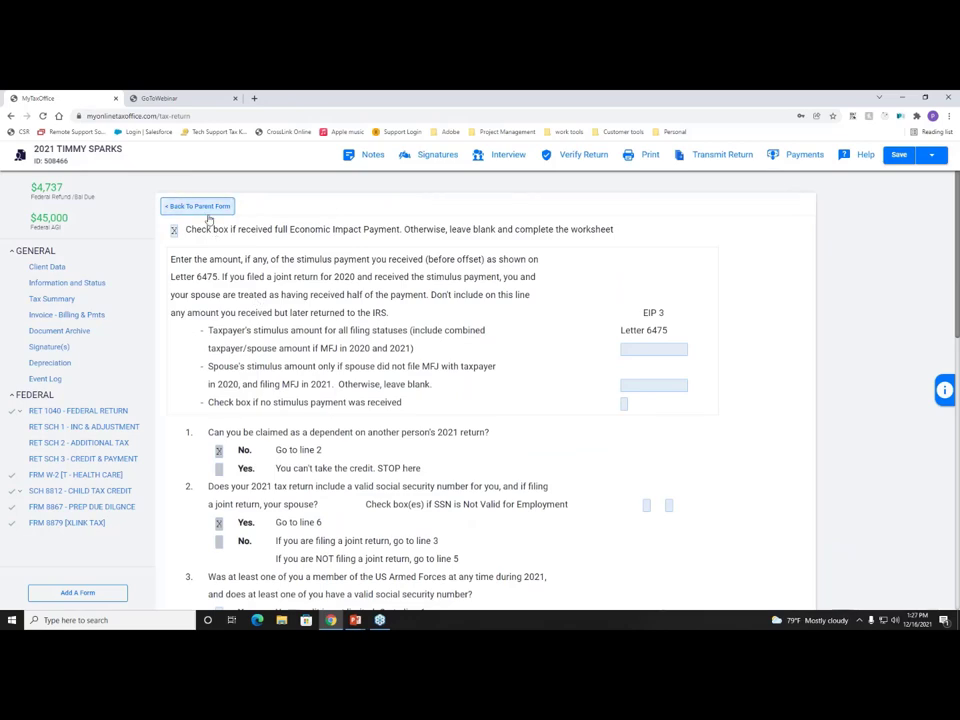
pyautogui.click(199, 206)
pyautogui.scroll(-1, 668, 553)
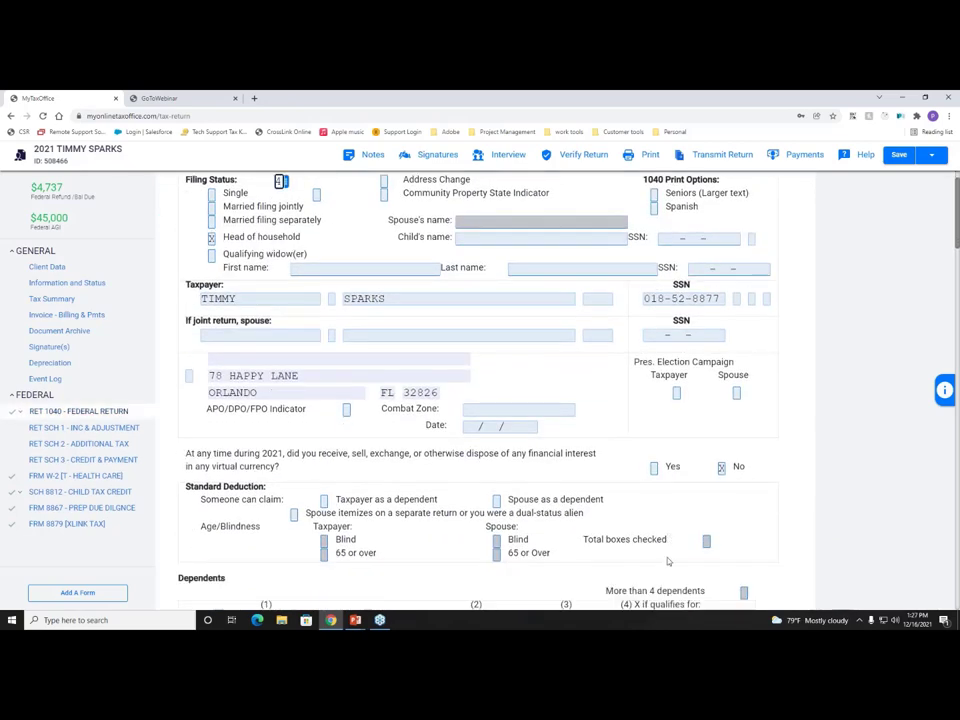
# Inspect Form 1040 income lines 1, 2b and 3b in the description panel, then re-verify
pyautogui.scroll(-5, 668, 561)
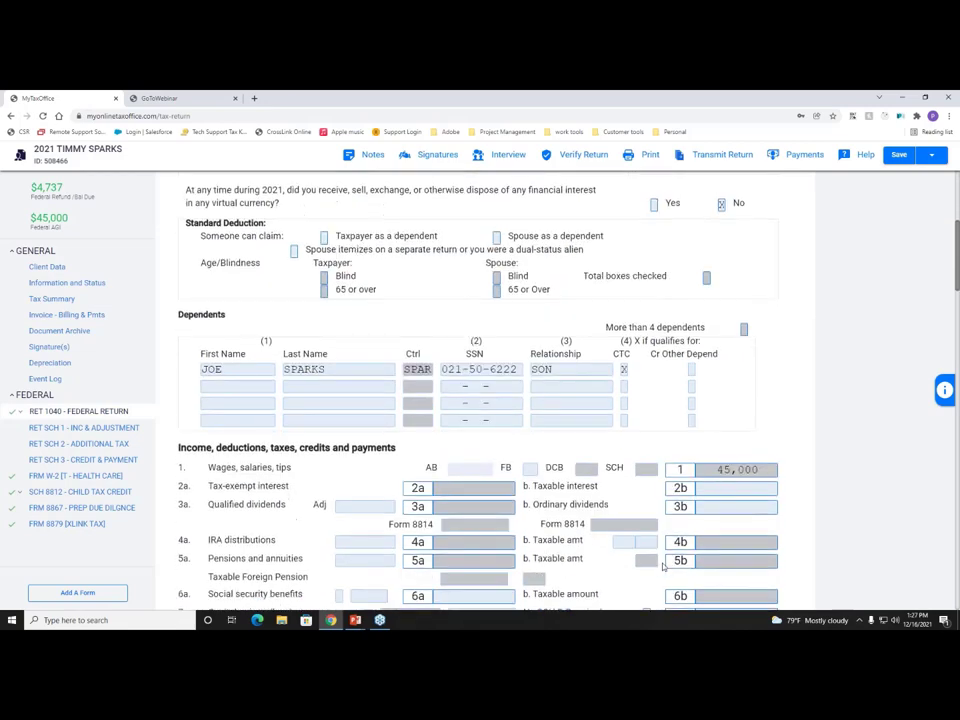
pyautogui.scroll(-5, 662, 566)
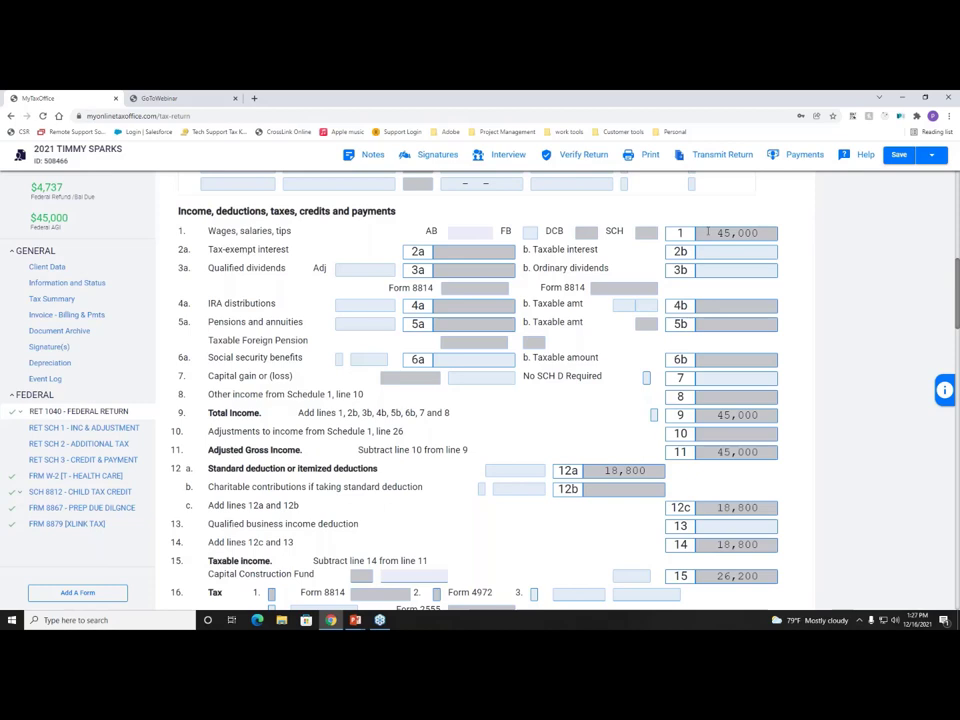
pyautogui.click(708, 232)
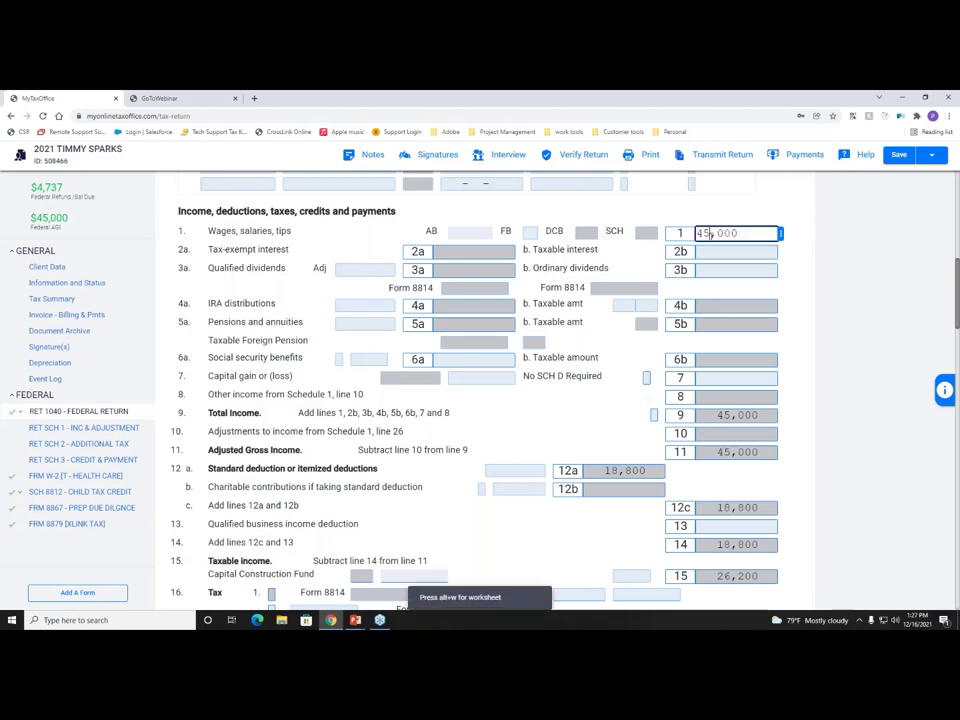
pyautogui.click(943, 390)
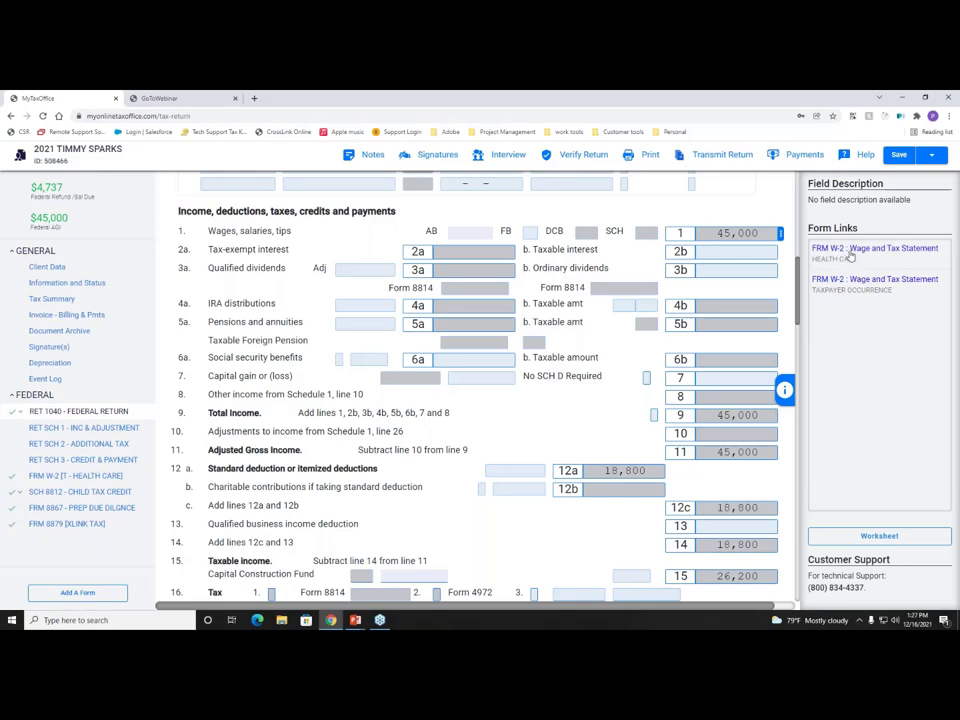
pyautogui.click(724, 233)
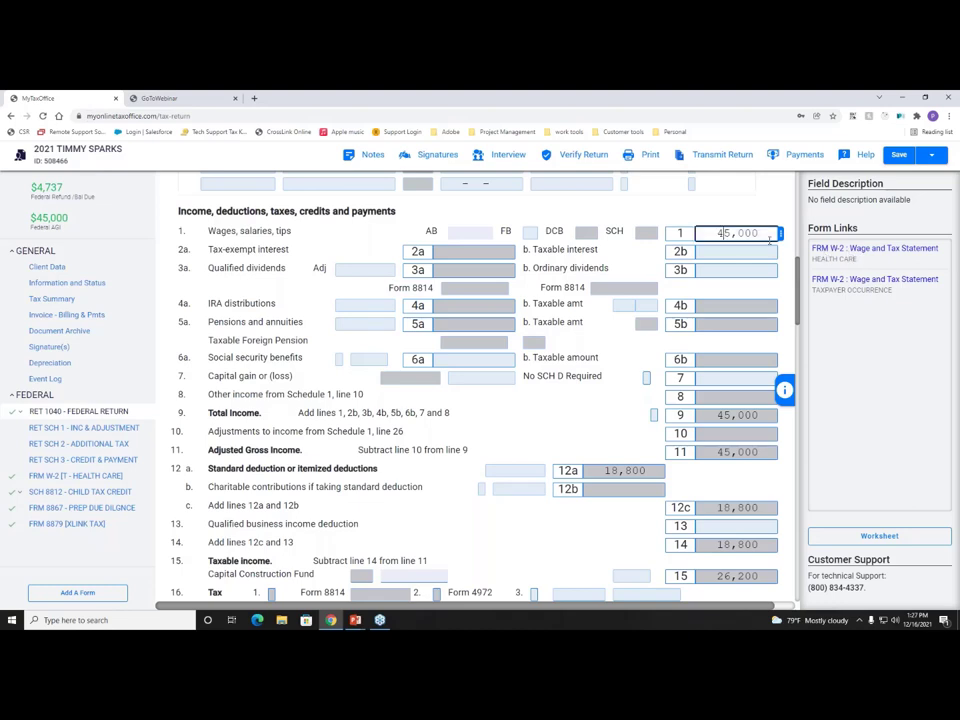
pyautogui.click(752, 252)
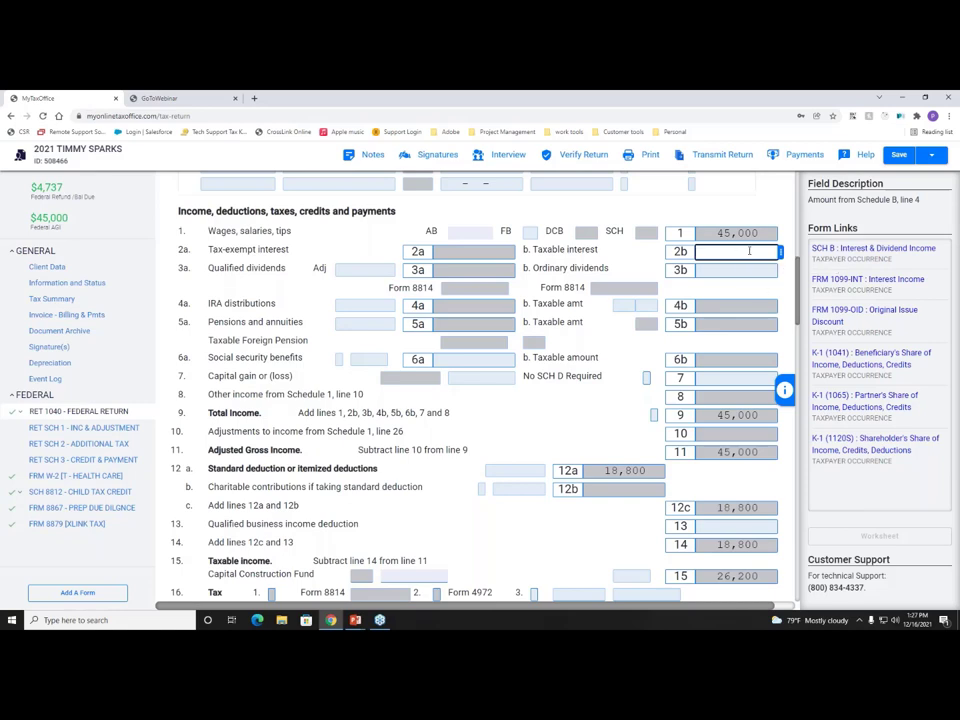
pyautogui.click(748, 271)
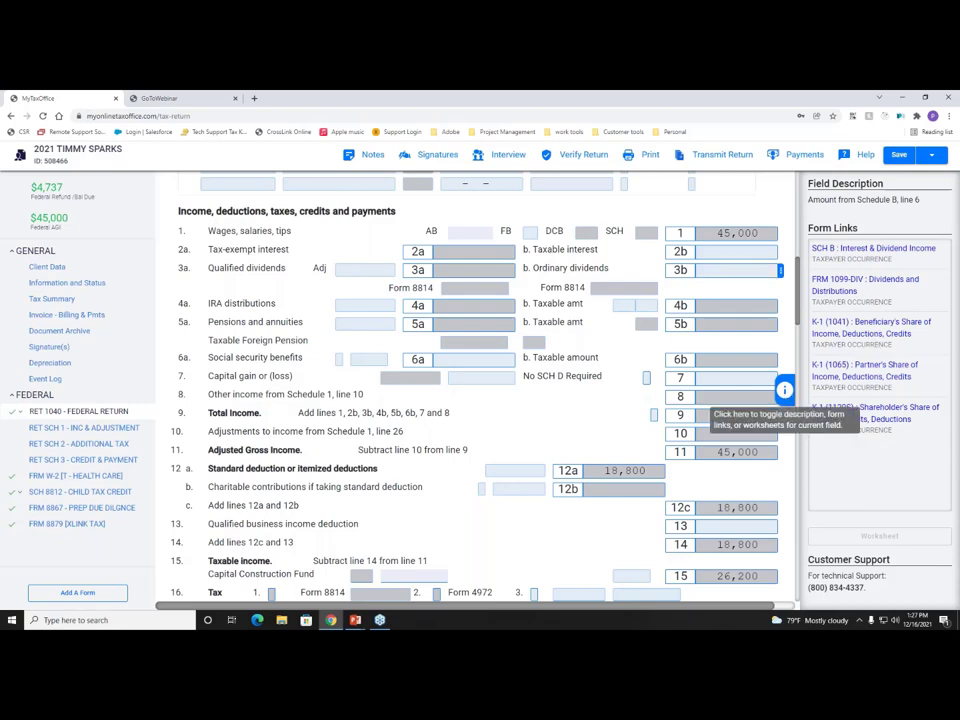
pyautogui.click(785, 390)
pyautogui.scroll(10, 796, 436)
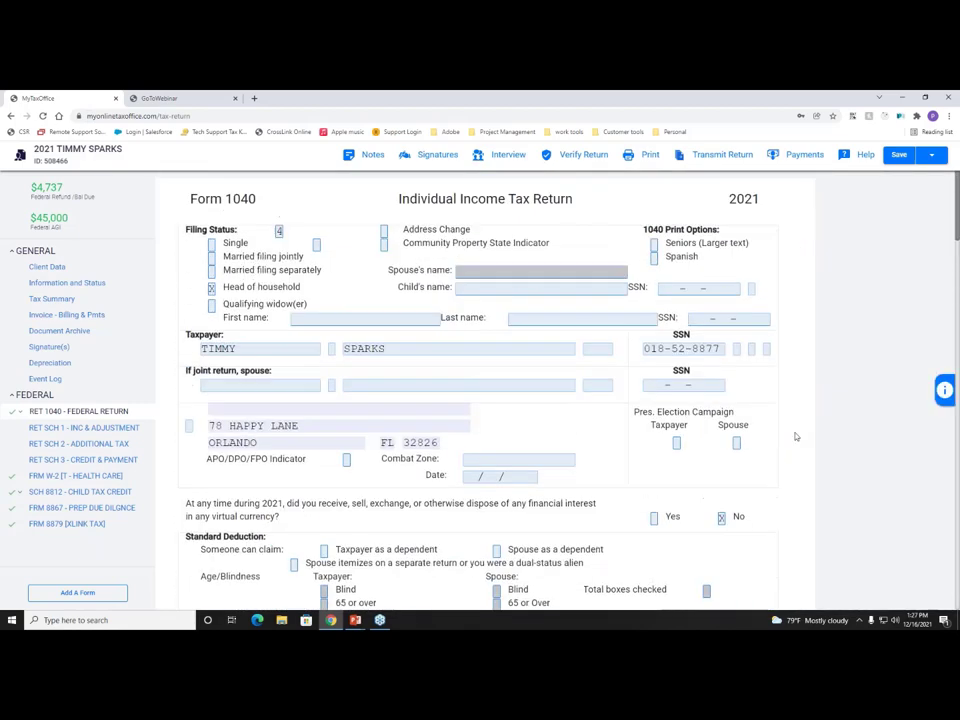
pyautogui.click(584, 156)
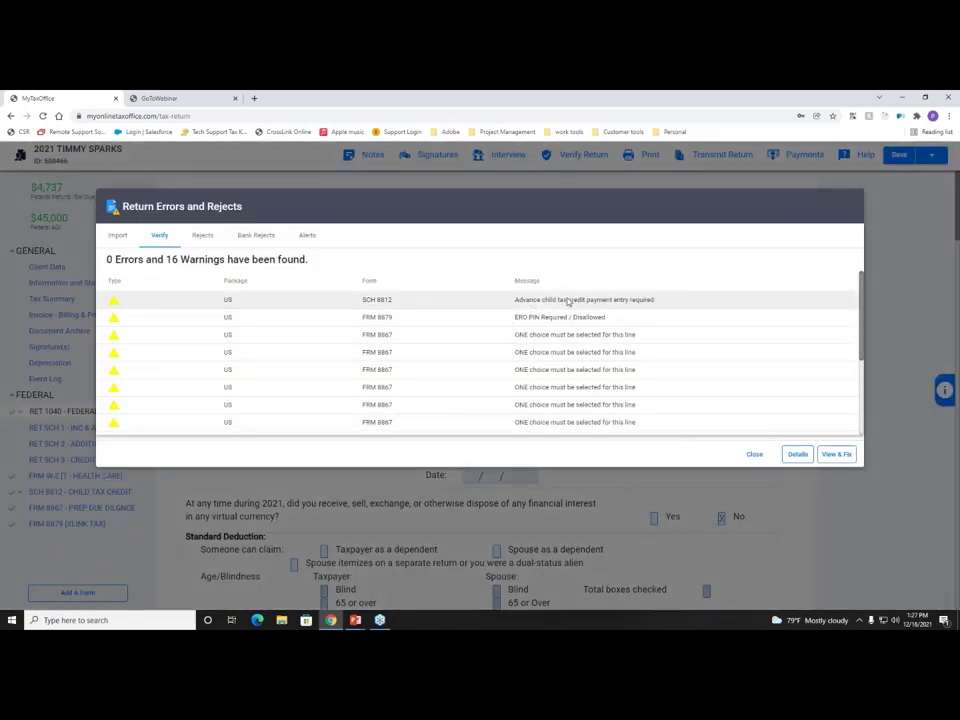
# Check Schedule 8812 line 14f as no advance child tax credit received and review the schedule
pyautogui.click(836, 454)
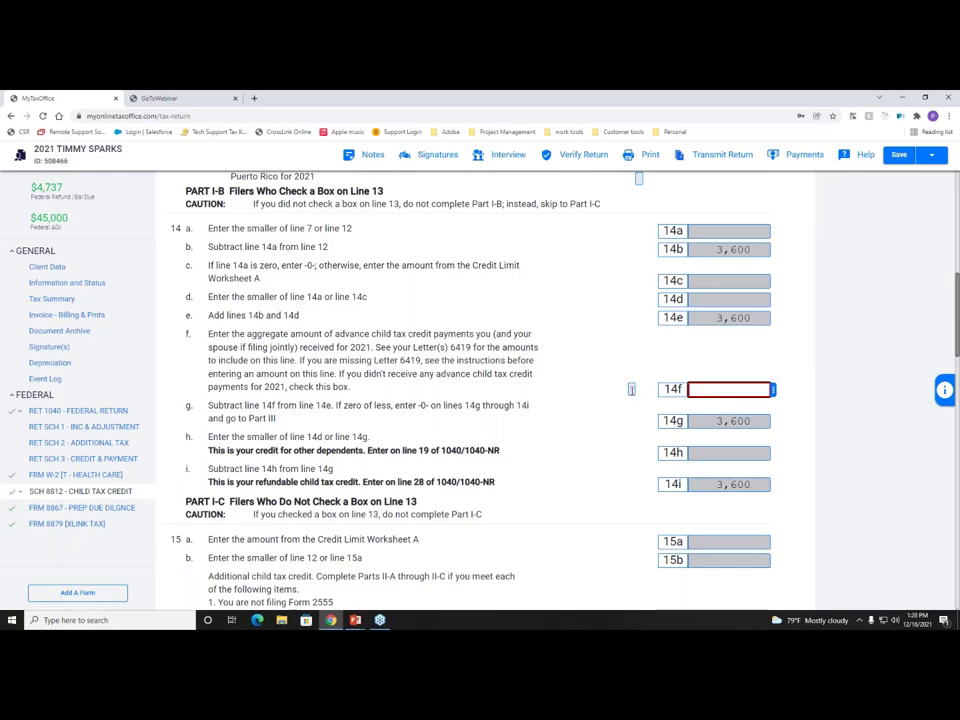
pyautogui.hotkey('shift', 'Tab')
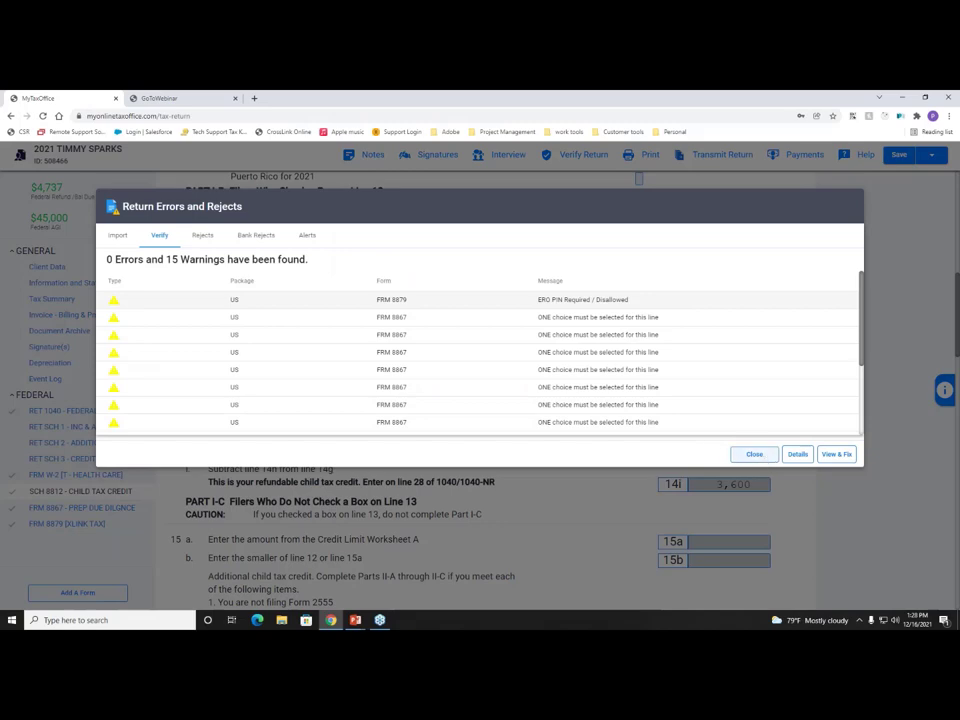
pyautogui.press('Escape')
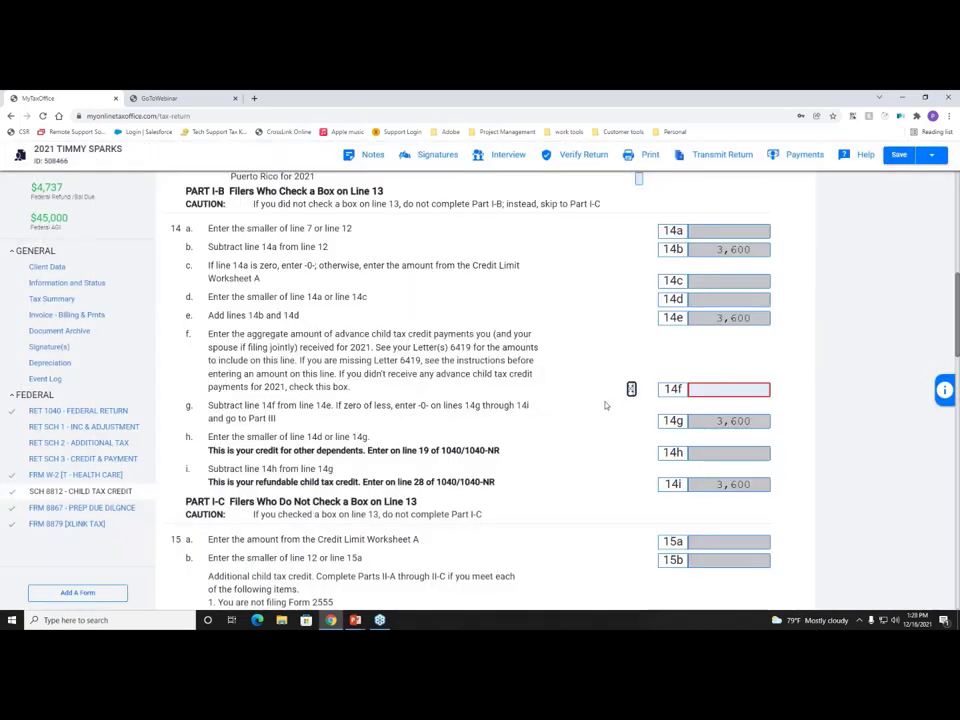
pyautogui.scroll(-5, 605, 405)
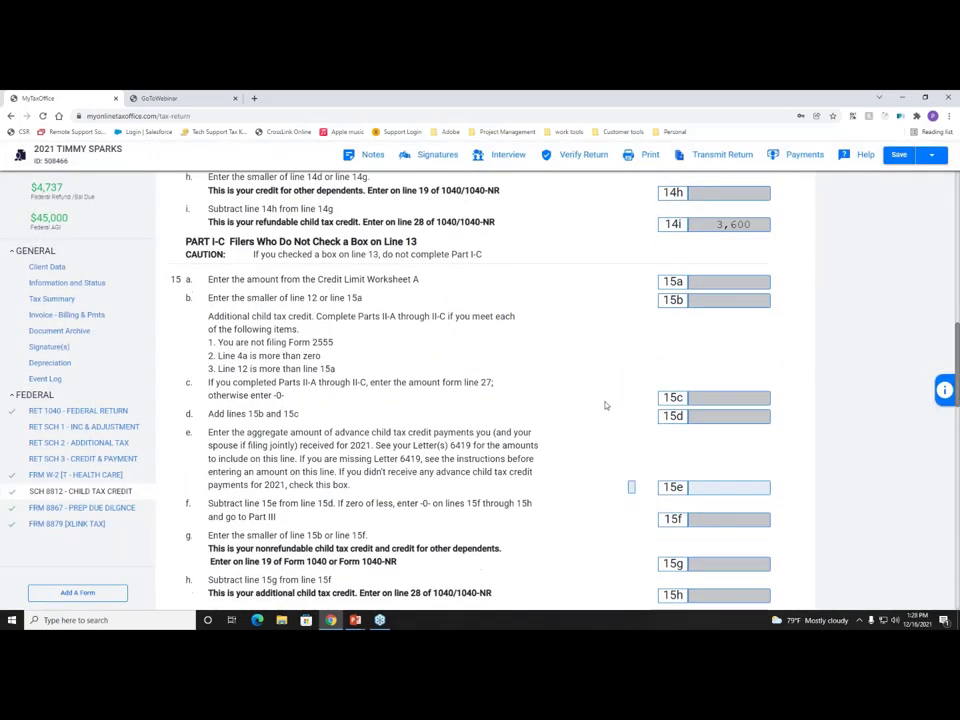
pyautogui.scroll(-6, 605, 405)
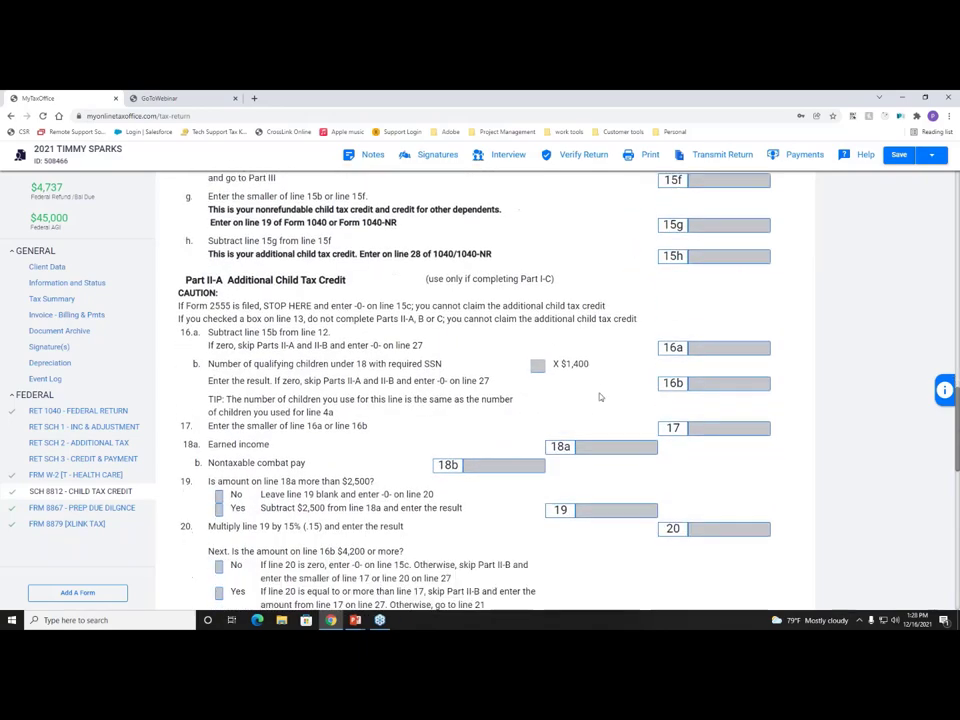
pyautogui.scroll(-10, 600, 397)
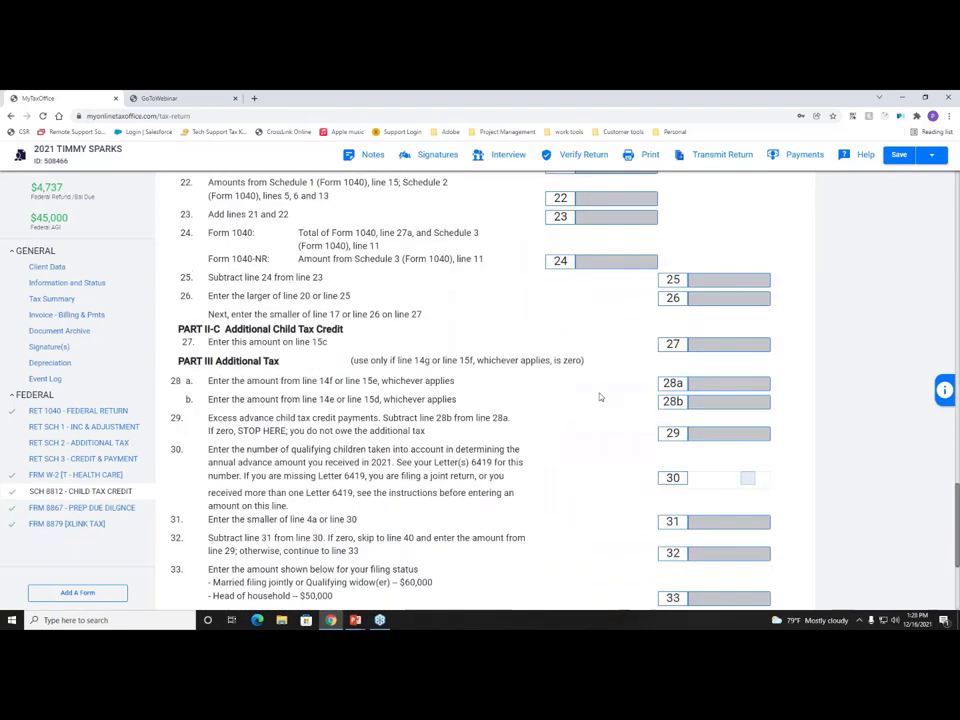
pyautogui.scroll(15, 600, 397)
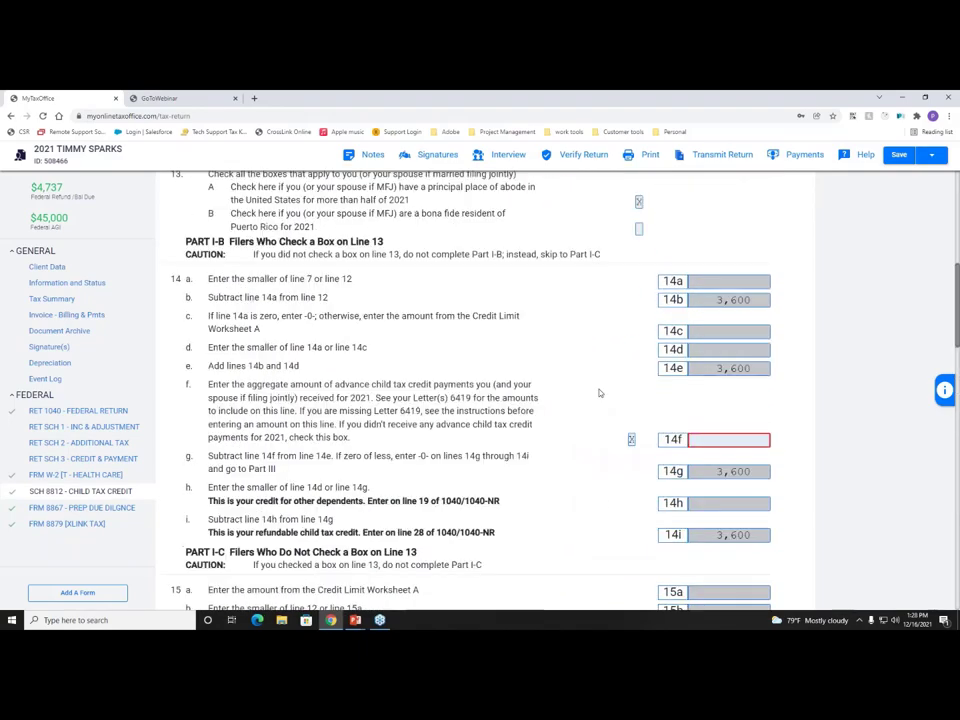
pyautogui.scroll(8, 600, 393)
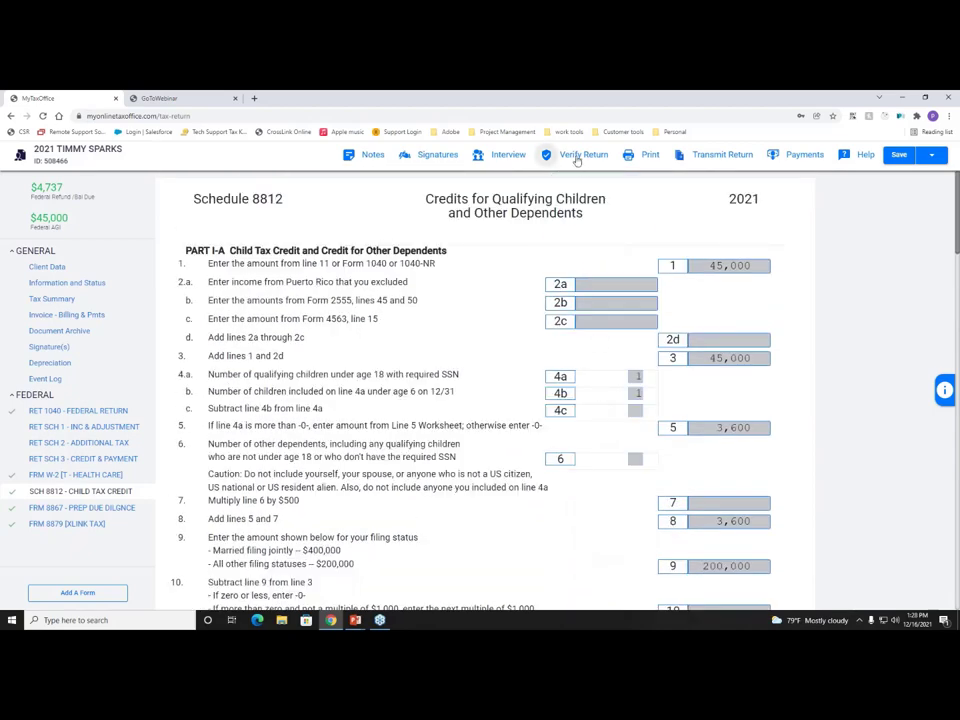
# Re-verify the return to list its remaining warnings
pyautogui.click(578, 154)
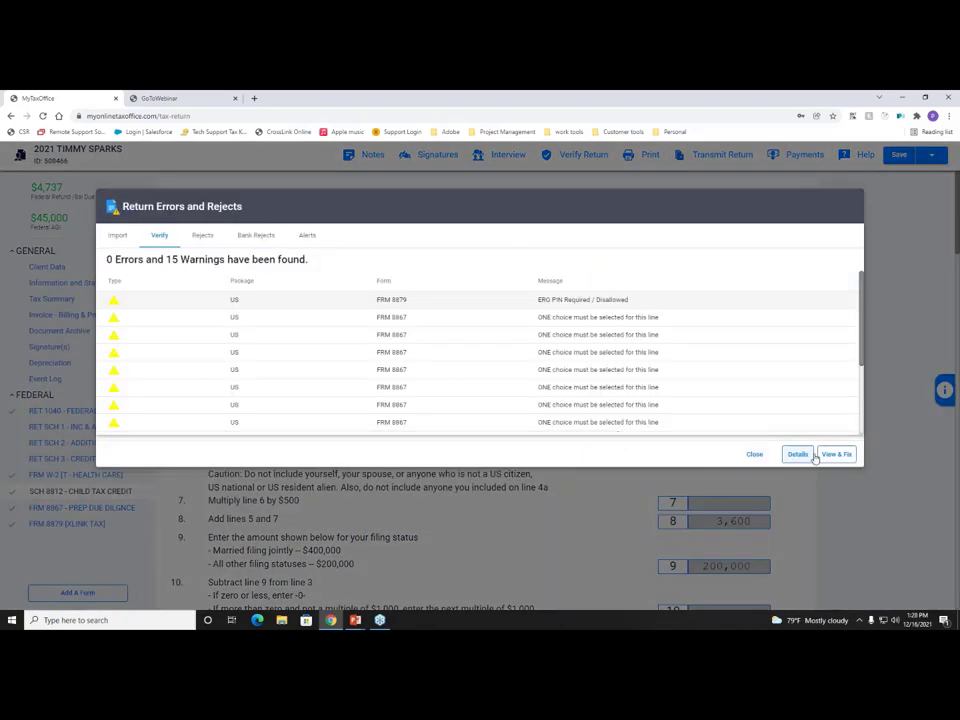
pyautogui.scroll(-3, 574, 332)
pyautogui.scroll(-1, 575, 331)
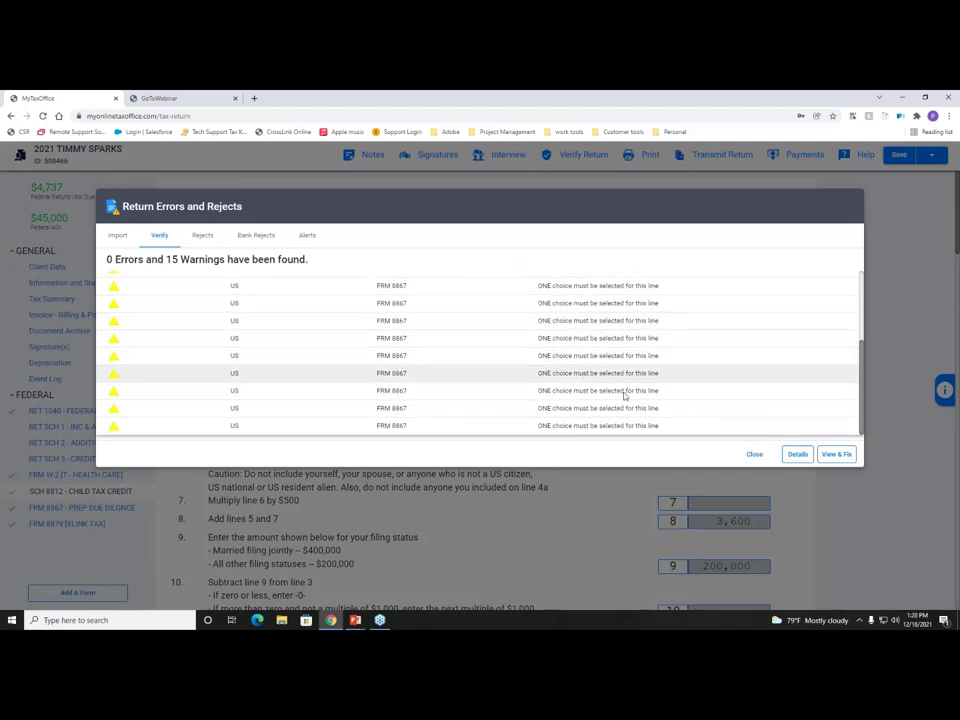
# Enter the ERO/paid preparer PIN on Form 8879, then jump to the Form 8867 warning
pyautogui.click(843, 458)
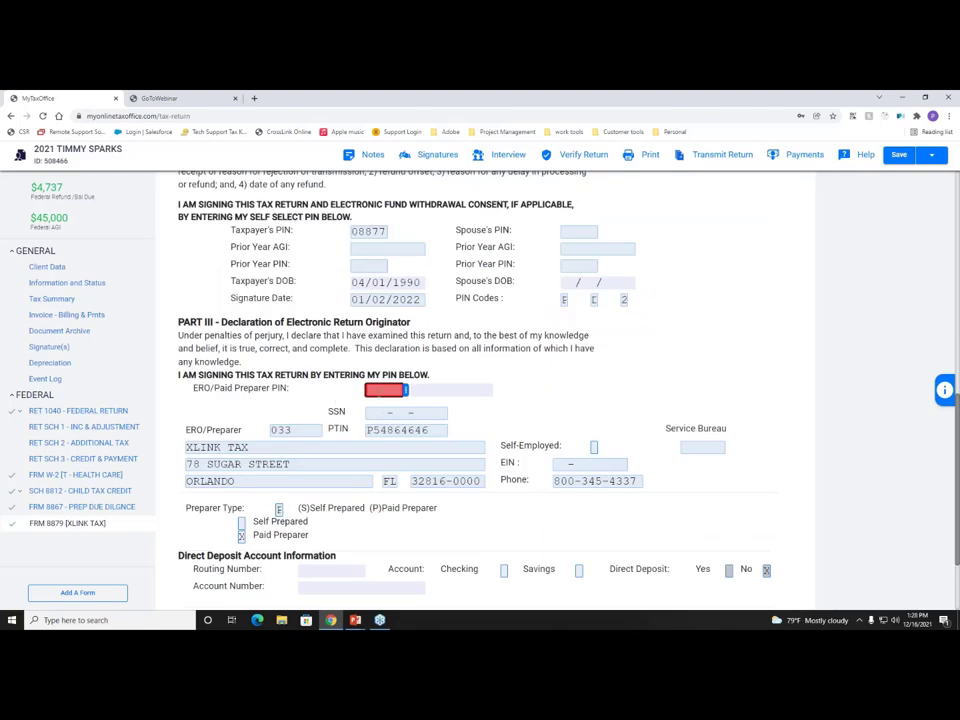
pyautogui.click(384, 390)
pyautogui.press('Tab')
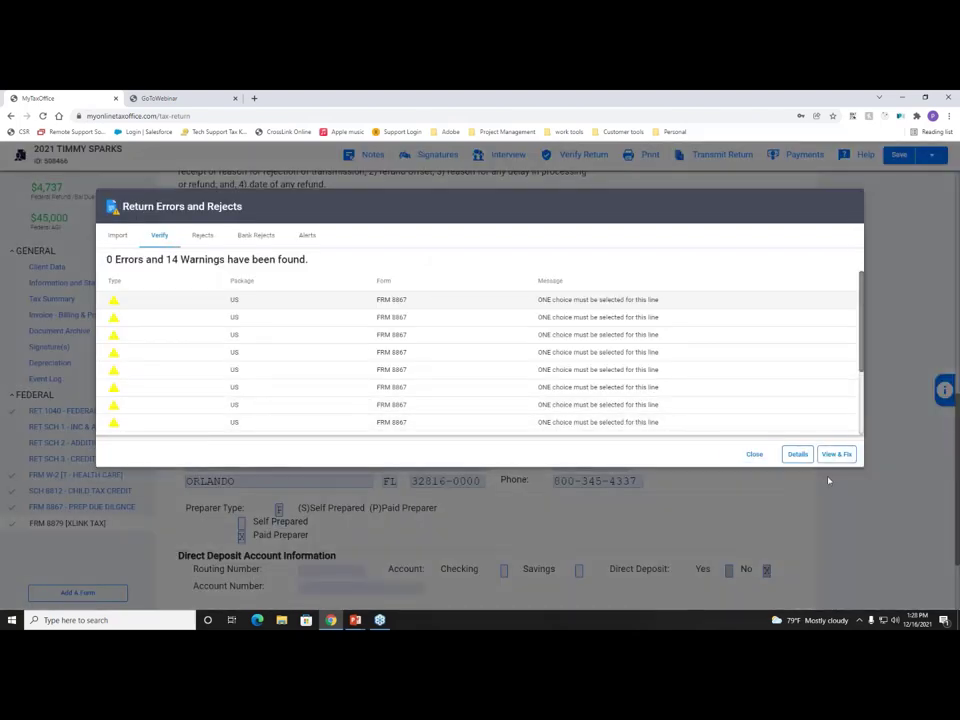
pyautogui.click(838, 455)
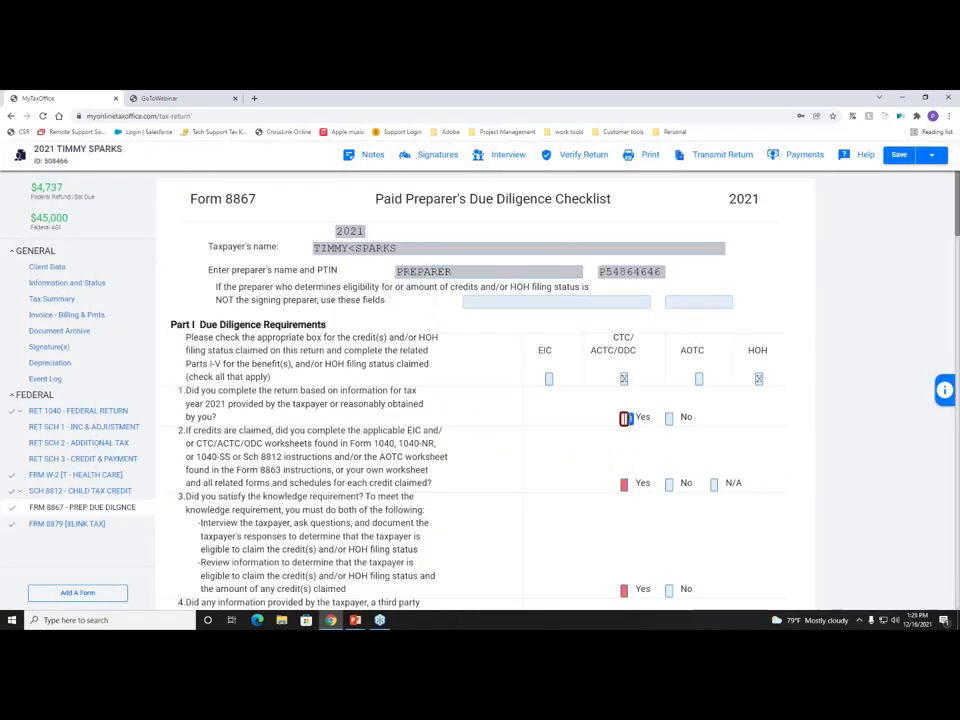
# Answer Yes on Form 8867 lines 1, 2 and 3
pyautogui.scroll(-3, 623, 446)
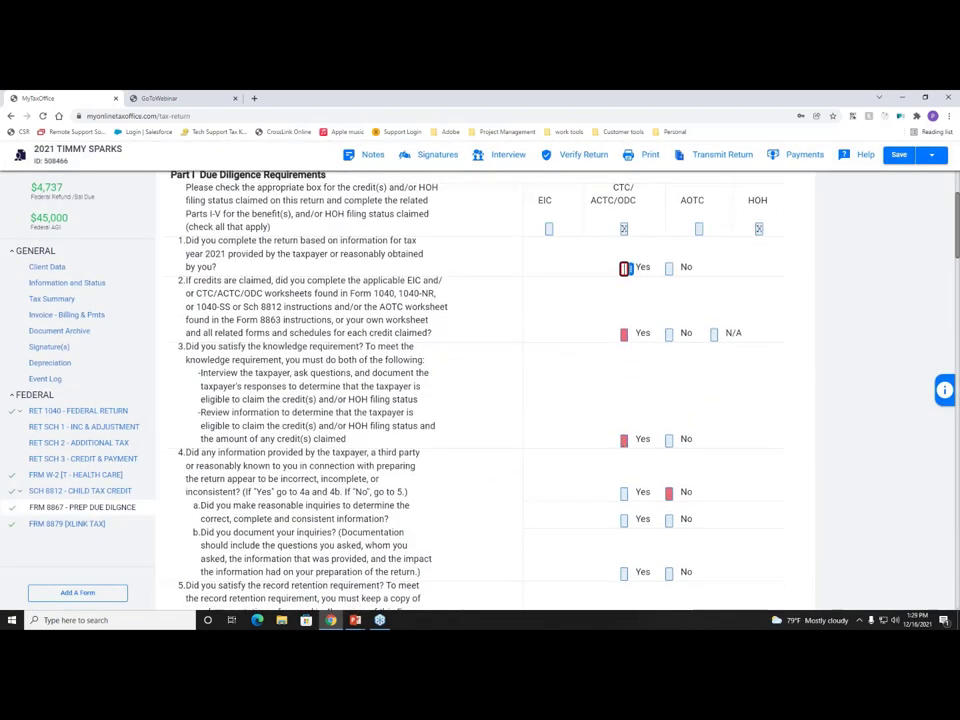
pyautogui.write('x')
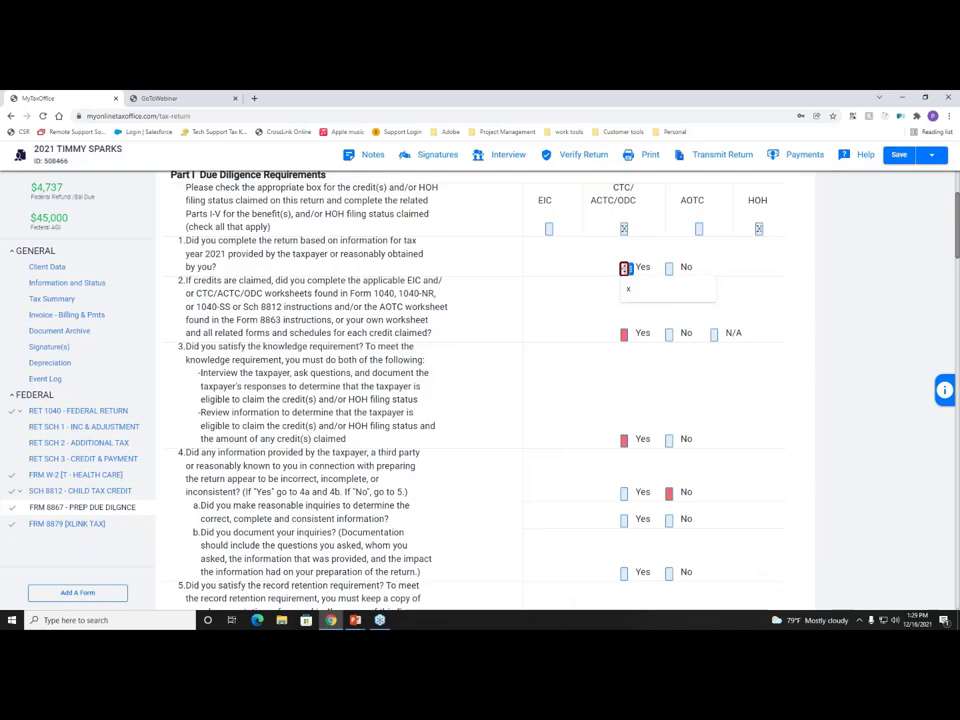
pyautogui.click(670, 268)
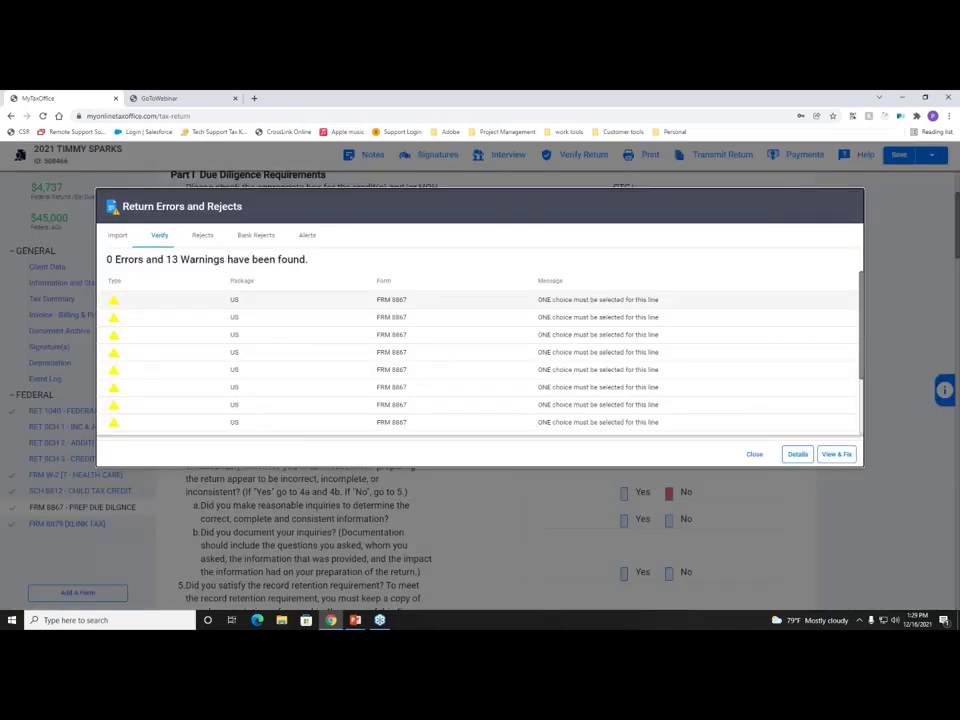
pyautogui.click(836, 454)
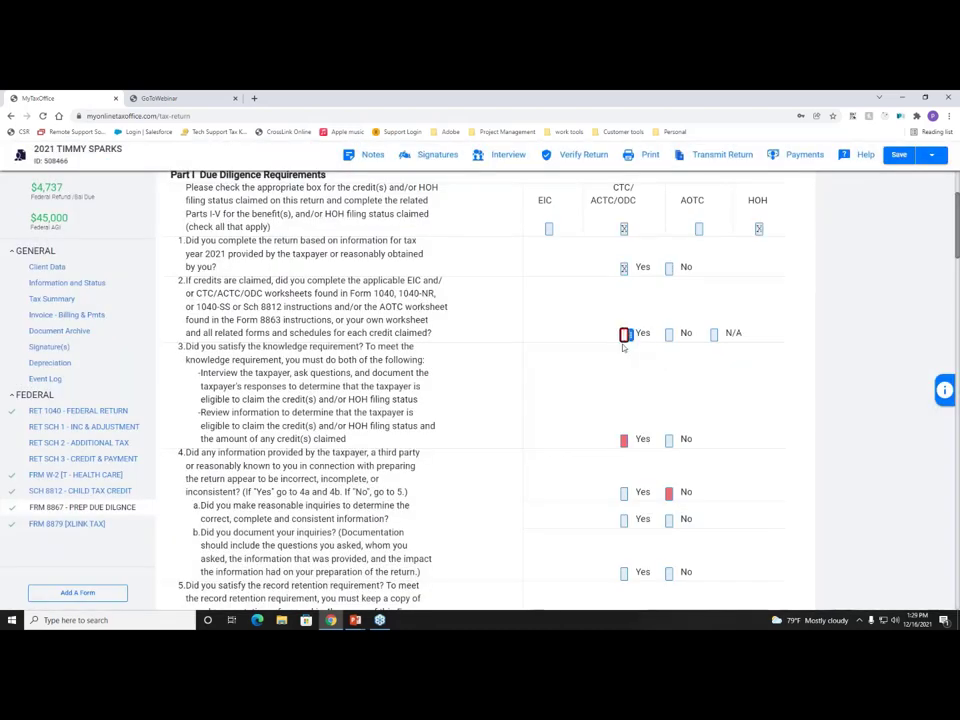
pyautogui.click(625, 334)
pyautogui.click(620, 358)
pyautogui.click(836, 454)
pyautogui.click(626, 440)
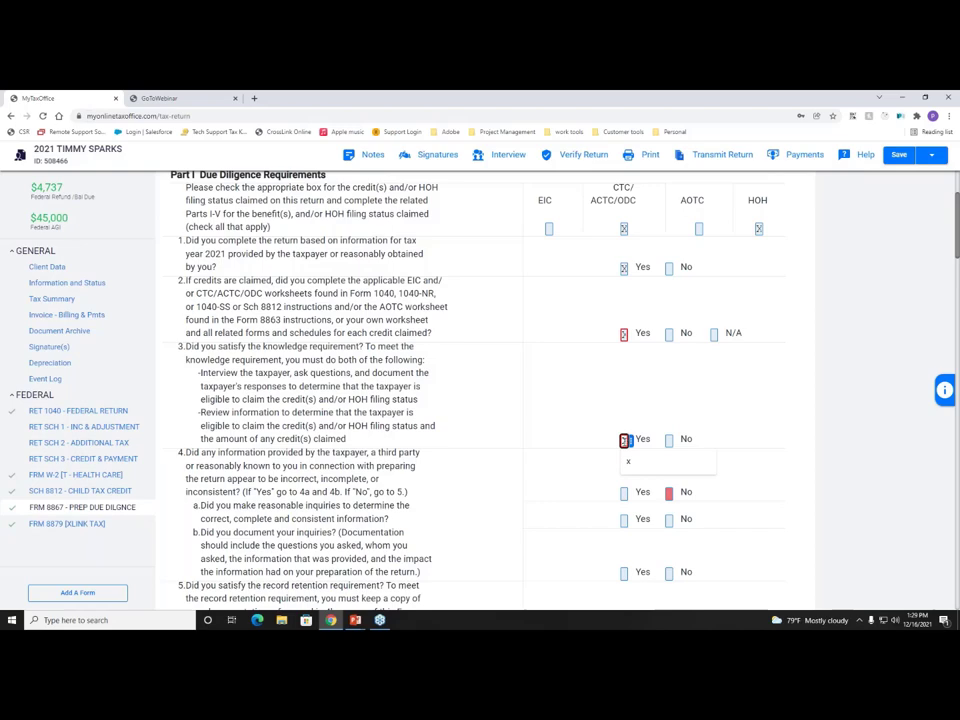
pyautogui.click(628, 461)
pyautogui.click(727, 542)
# Mark line 4 No and lines 5, 6 and 7 Yes
pyautogui.click(668, 493)
pyautogui.click(670, 493)
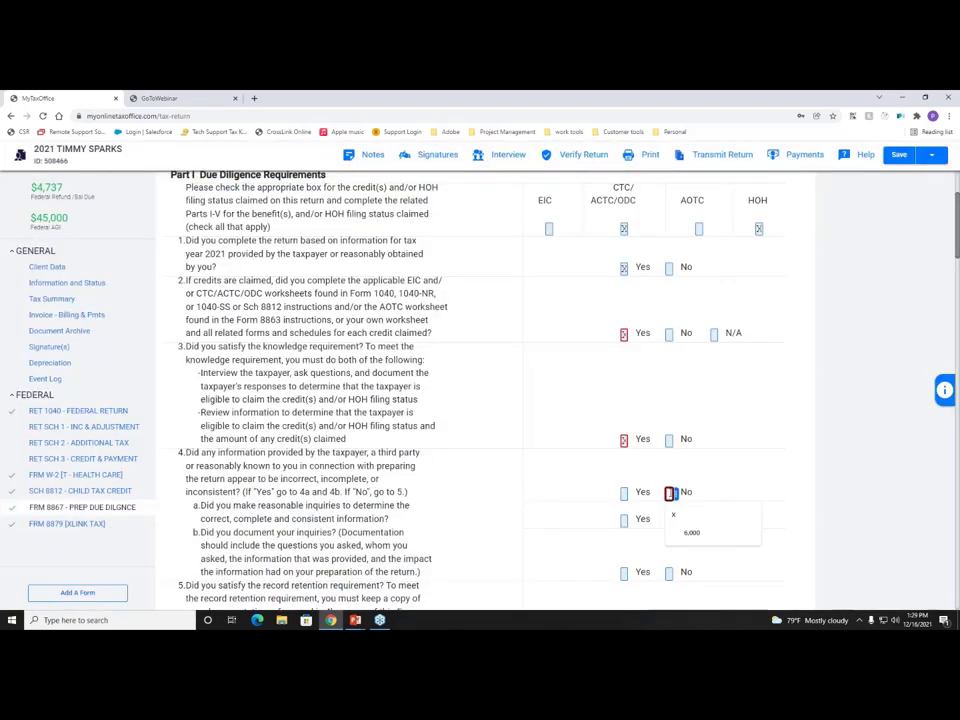
pyautogui.click(752, 516)
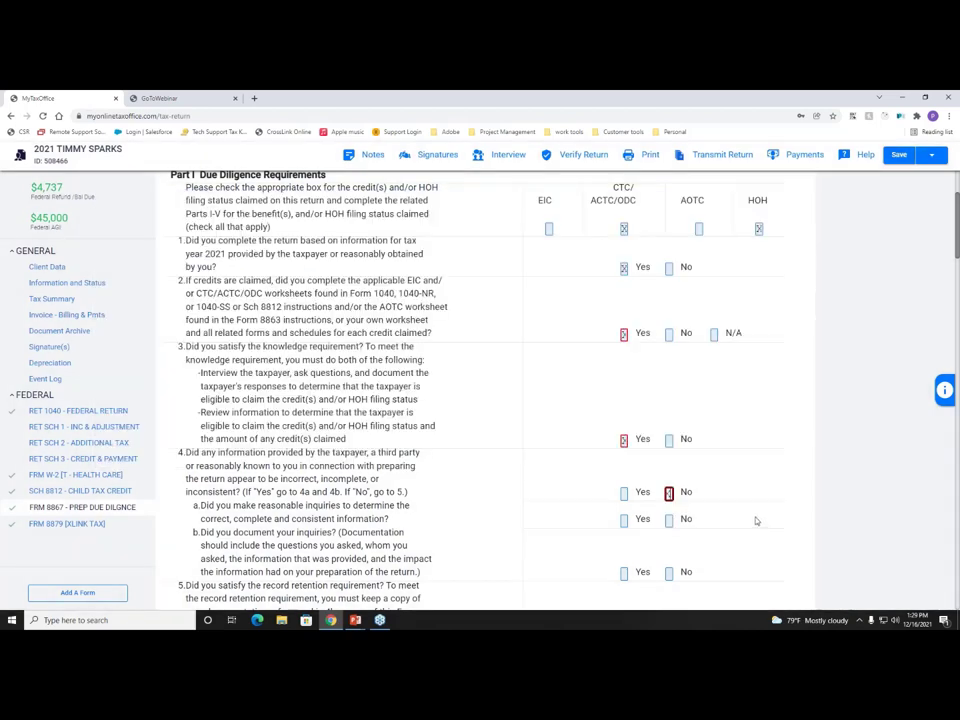
pyautogui.scroll(-3, 700, 510)
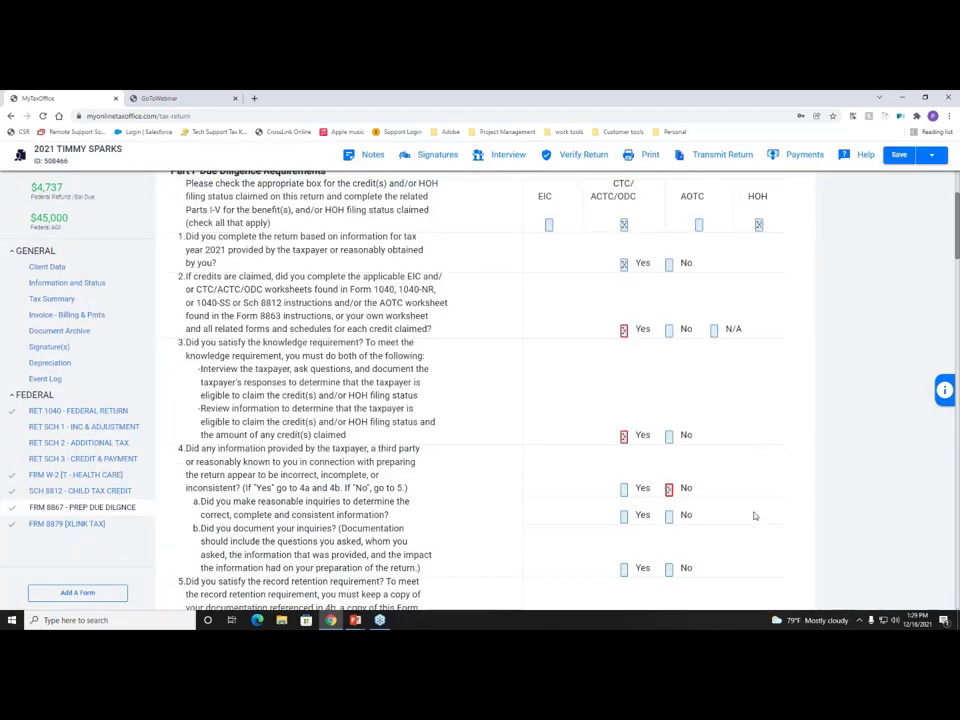
pyautogui.click(625, 541)
pyautogui.write('x')
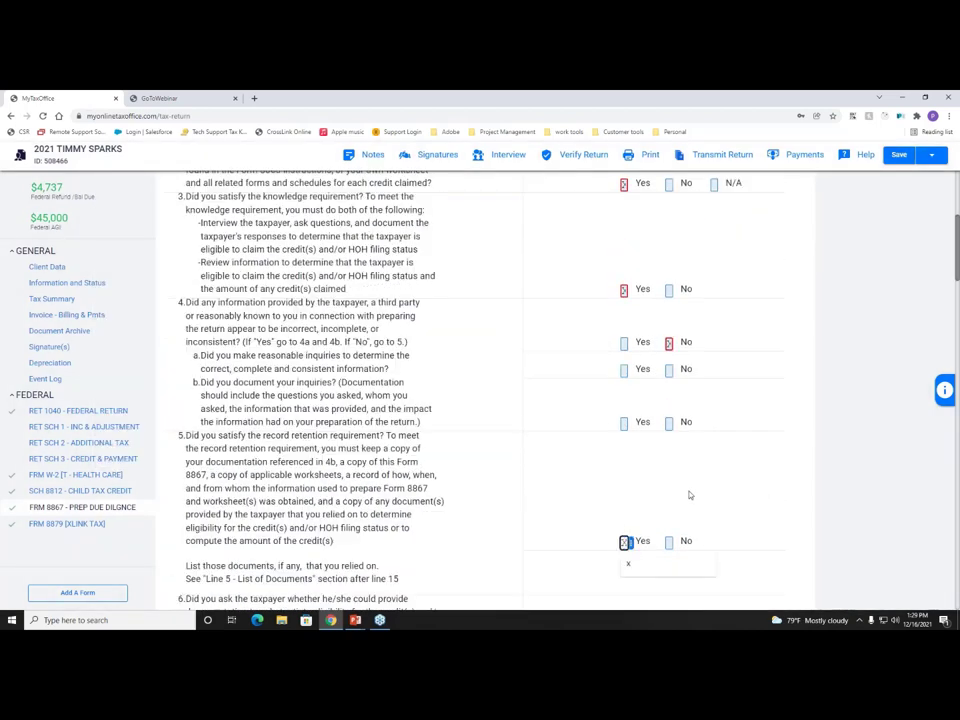
pyautogui.scroll(-6, 704, 493)
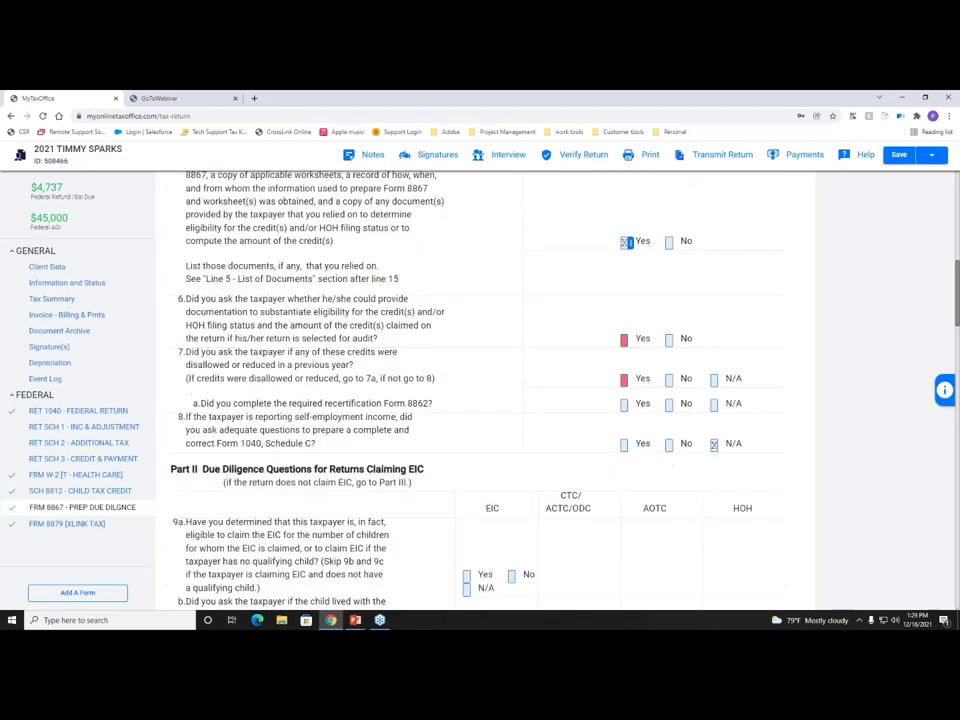
pyautogui.click(625, 339)
pyautogui.write('x')
pyautogui.click(624, 381)
pyautogui.write('x')
# Mark lines 10, 11 and 12 Yes, then return to the top and show the save options
pyautogui.scroll(-1, 613, 476)
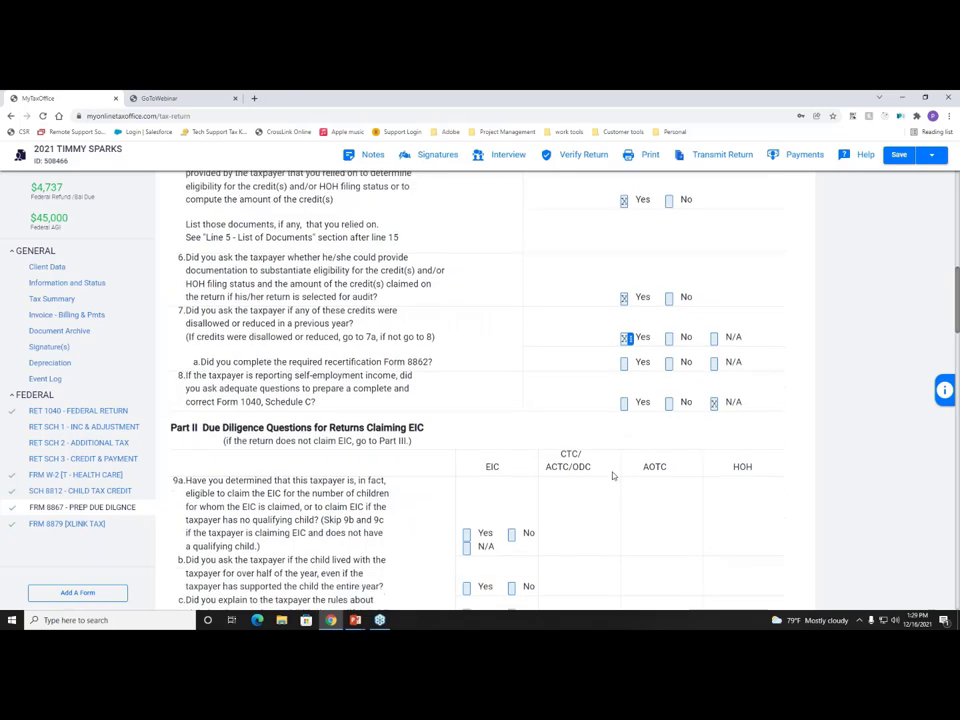
pyautogui.scroll(-10, 613, 476)
pyautogui.click(548, 260)
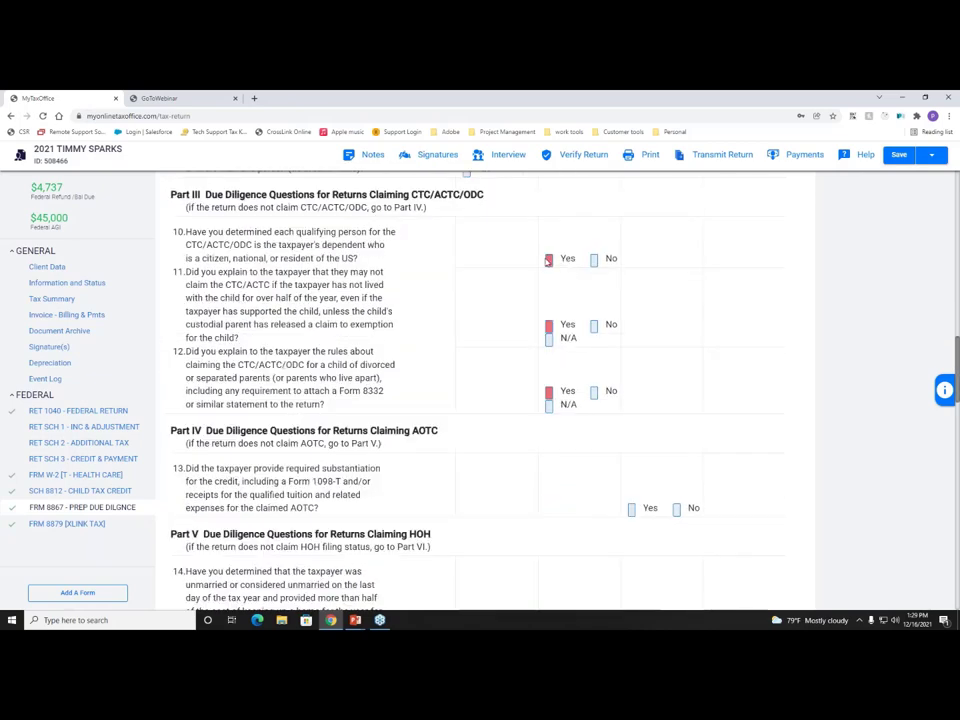
pyautogui.write('x')
pyautogui.click(549, 326)
pyautogui.write('x')
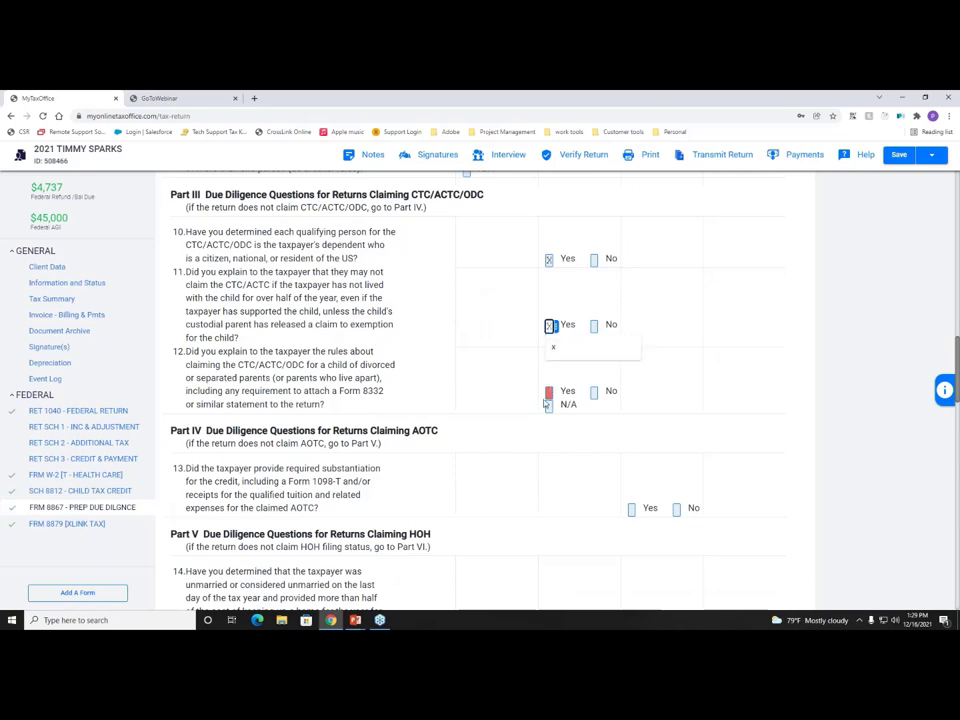
pyautogui.click(548, 392)
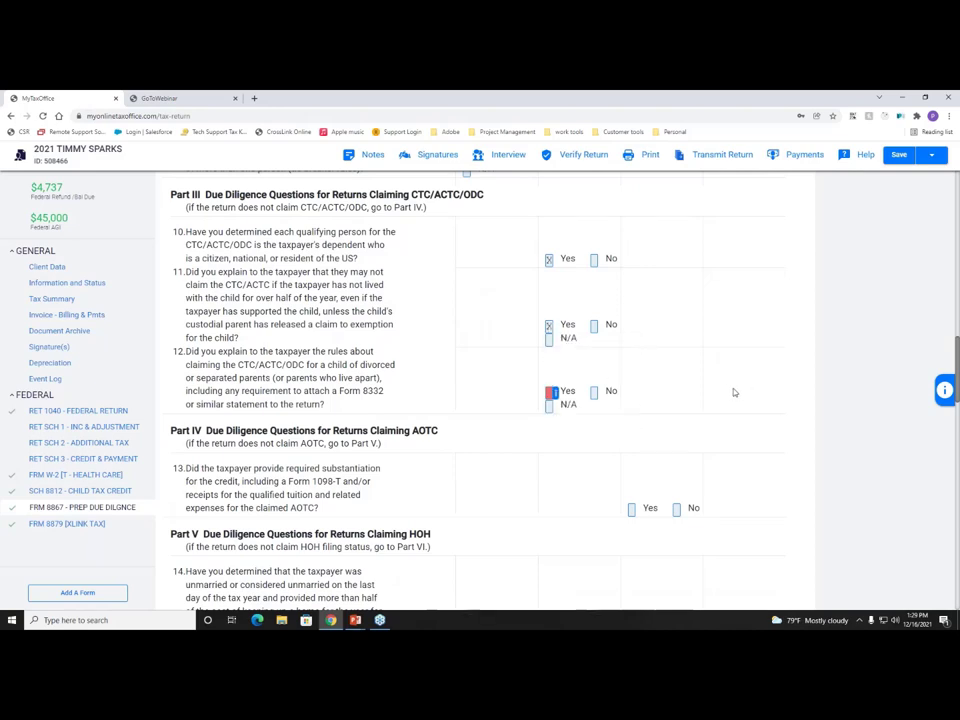
pyautogui.write('x')
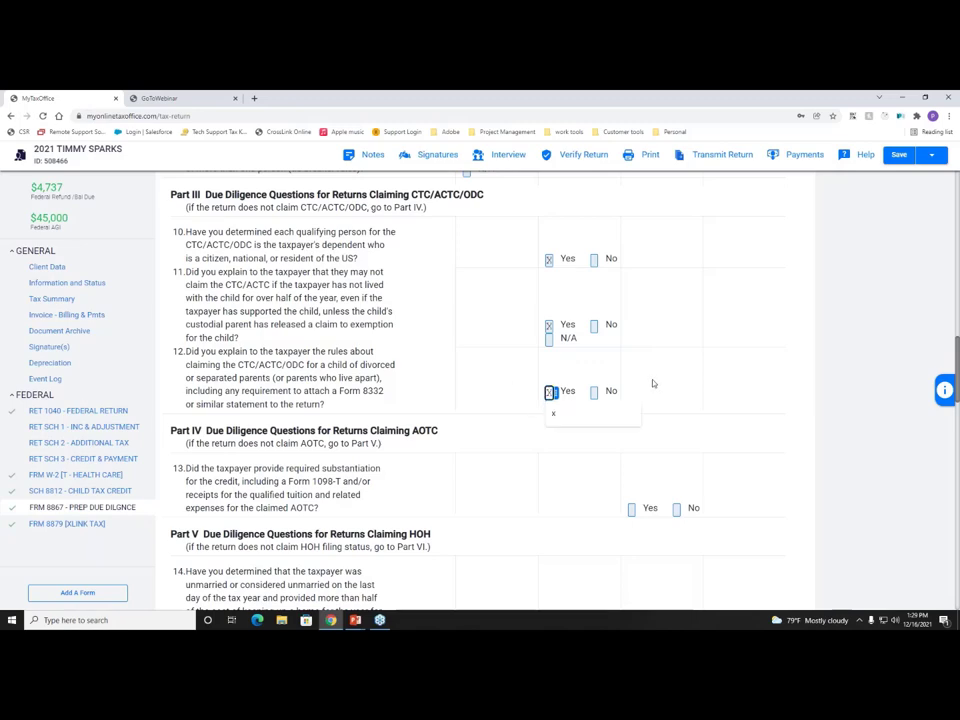
pyautogui.scroll(10, 746, 417)
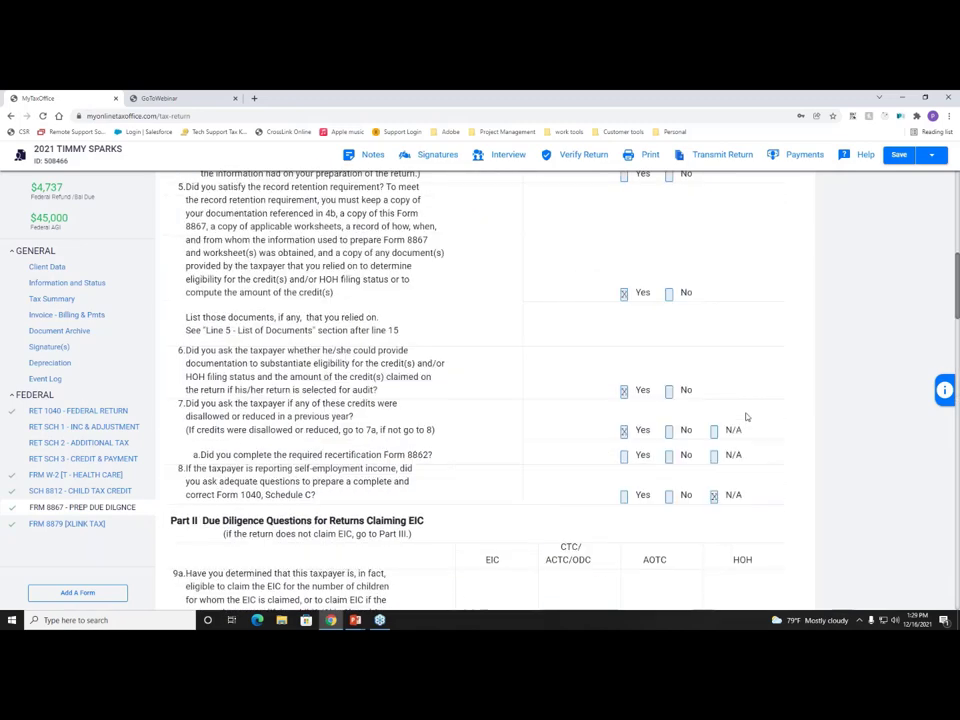
pyautogui.scroll(5, 746, 417)
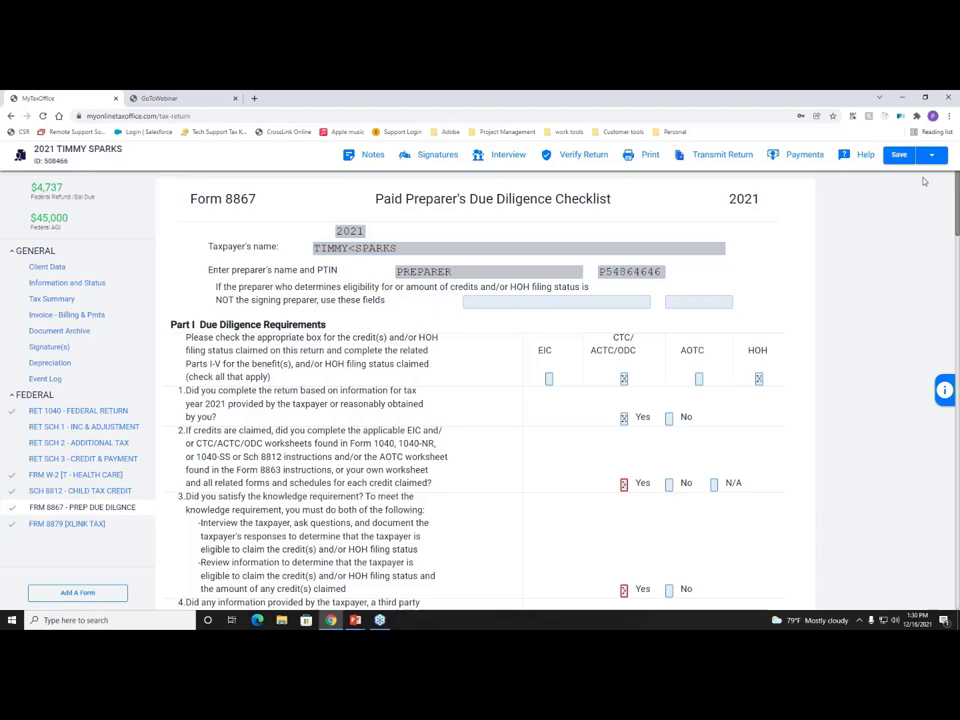
pyautogui.click(931, 155)
# Save and close the return, then switch the working tax year to 2020
pyautogui.click(894, 309)
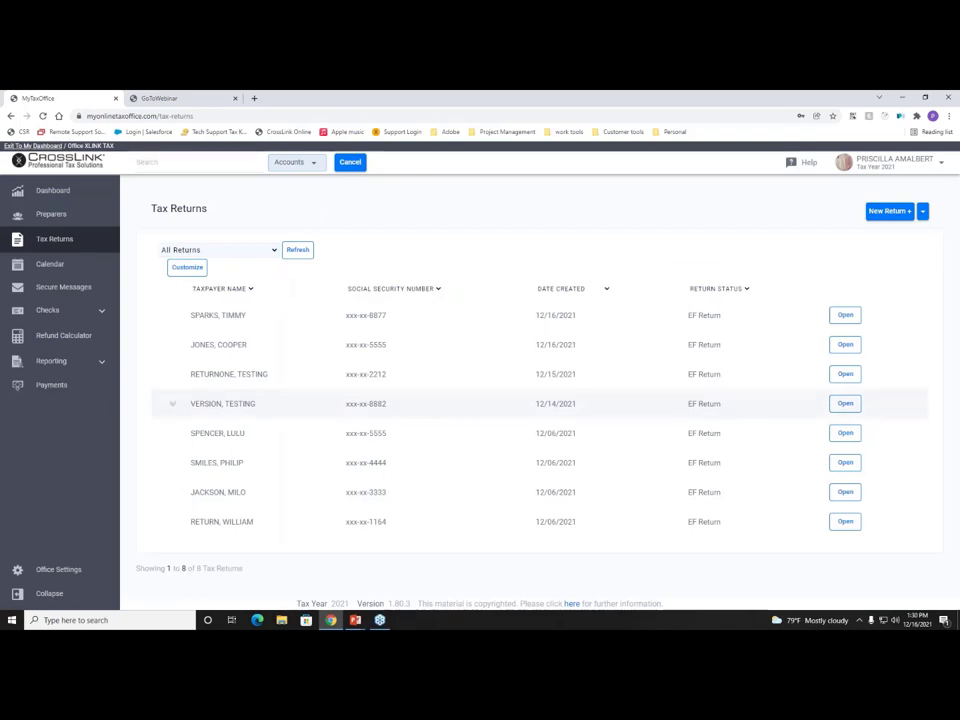
pyautogui.click(33, 147)
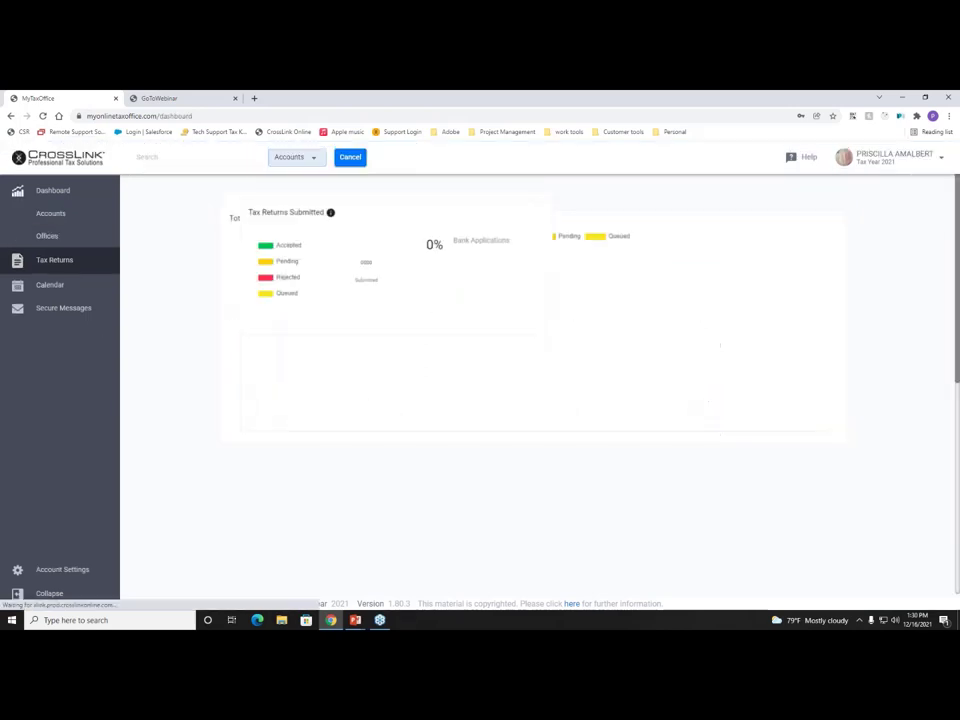
pyautogui.click(888, 158)
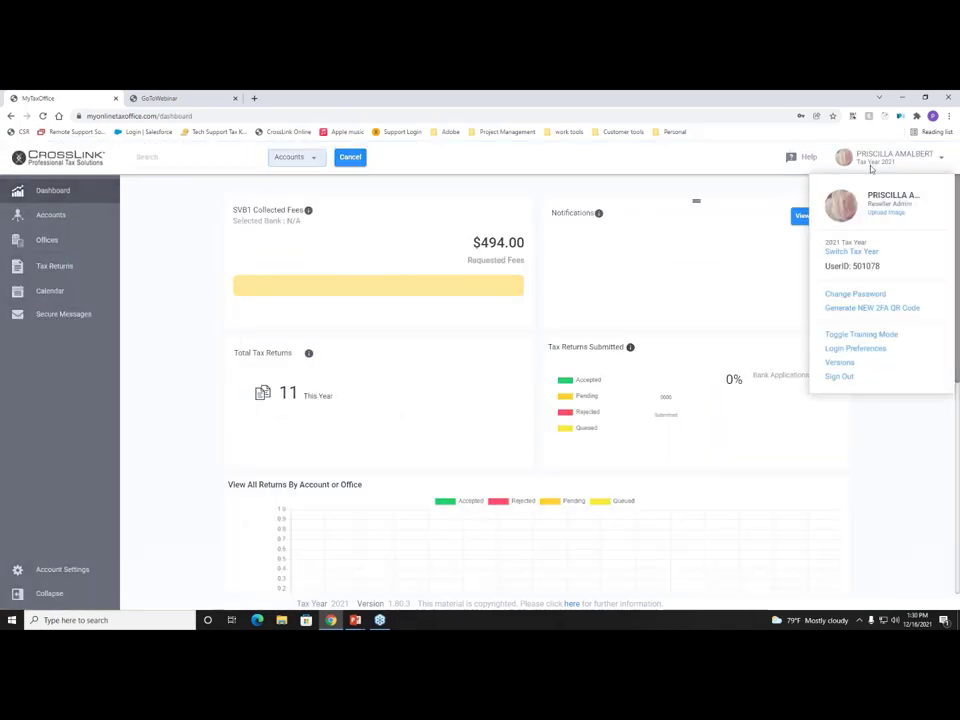
pyautogui.click(851, 251)
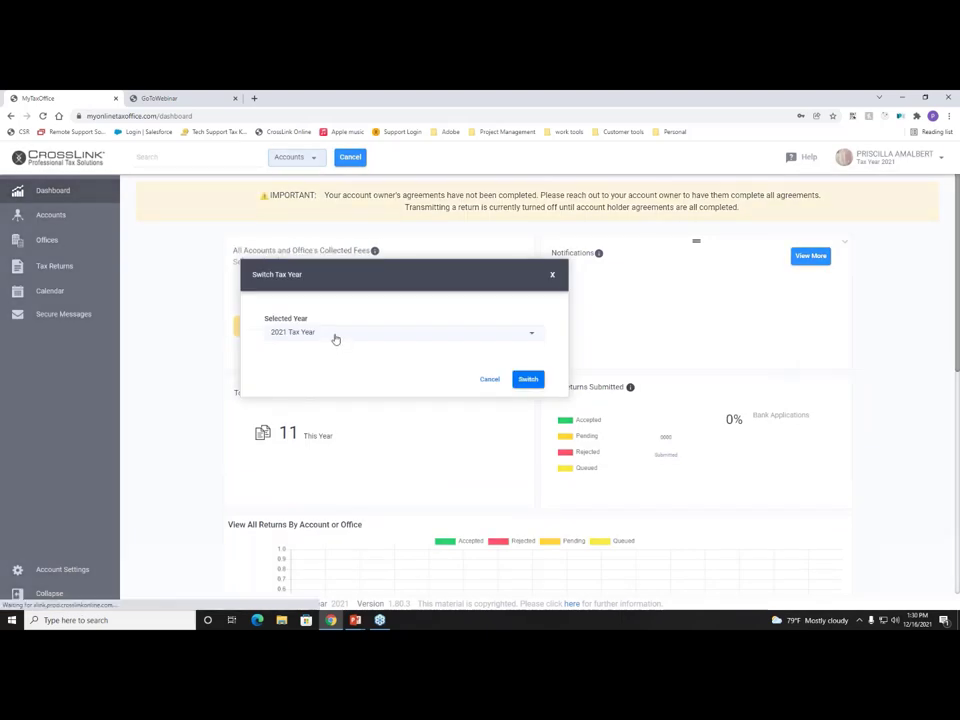
pyautogui.click(334, 336)
pyautogui.click(333, 355)
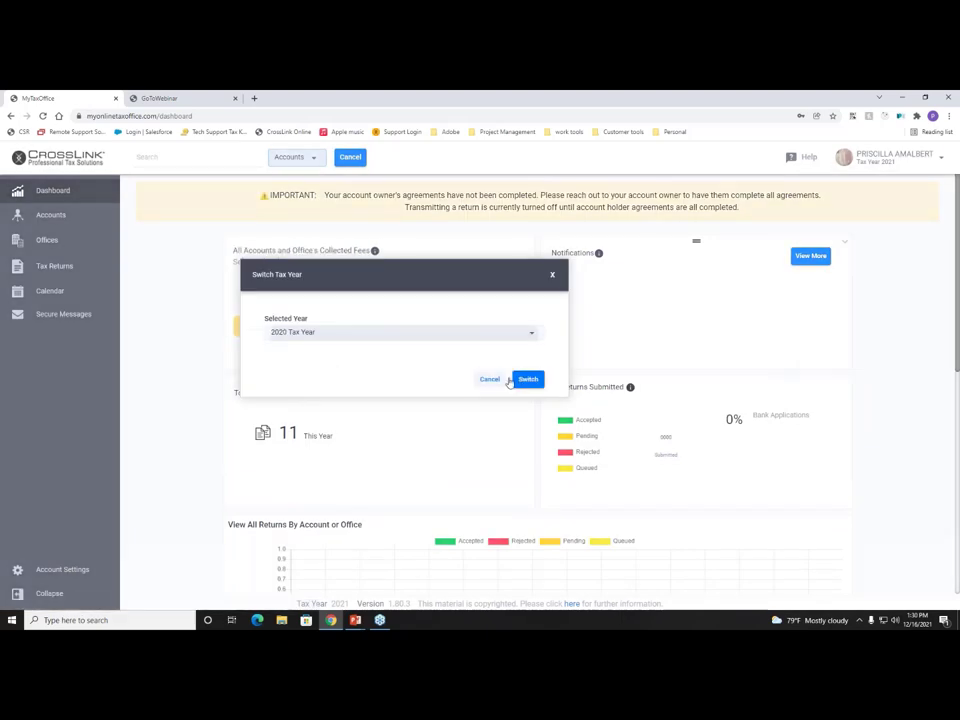
pyautogui.click(528, 379)
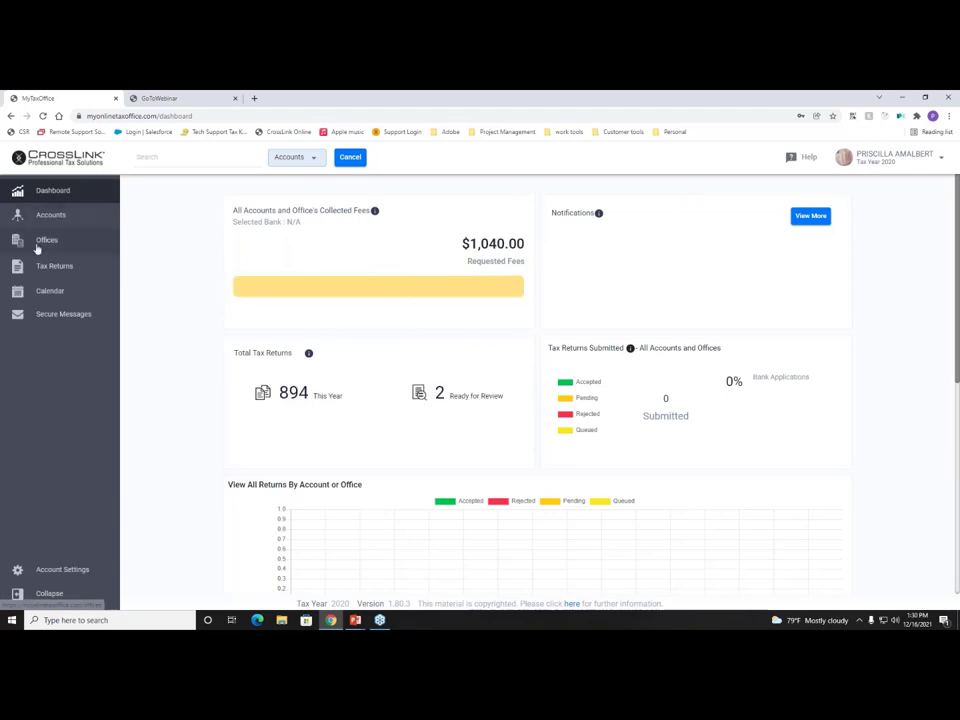
# Open the XLINK TAX office's Tax Returns list
pyautogui.click(37, 247)
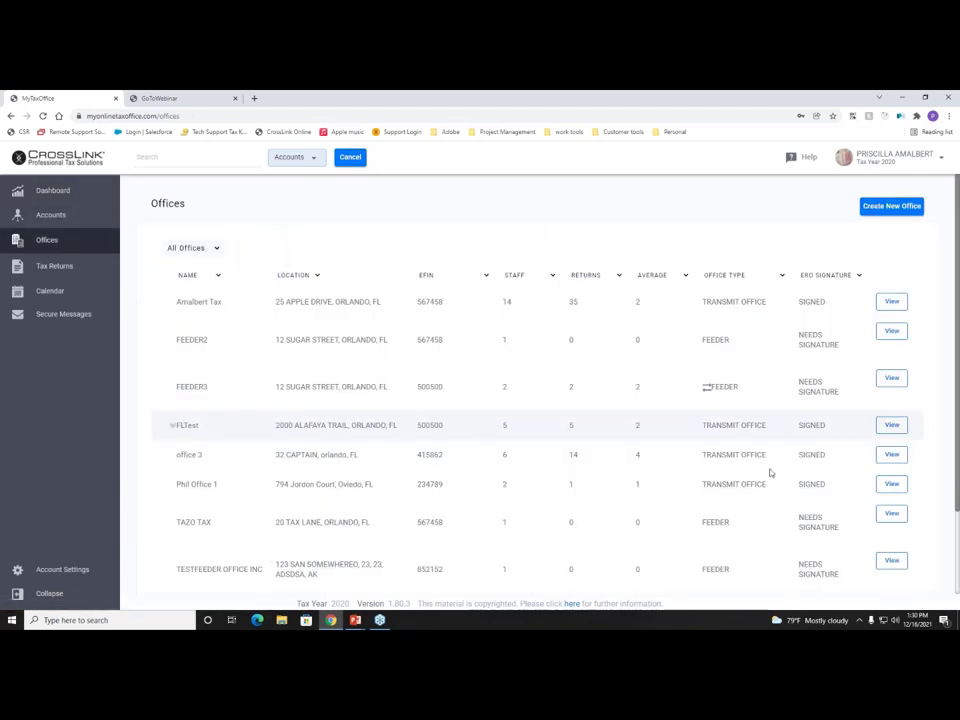
pyautogui.scroll(-2, 870, 550)
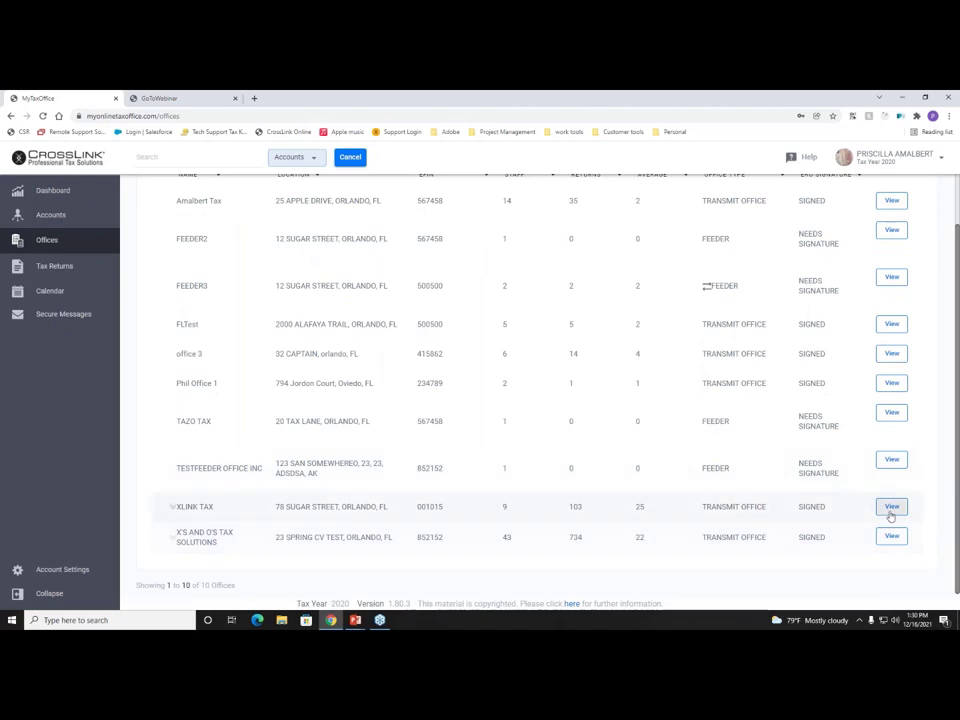
pyautogui.click(891, 508)
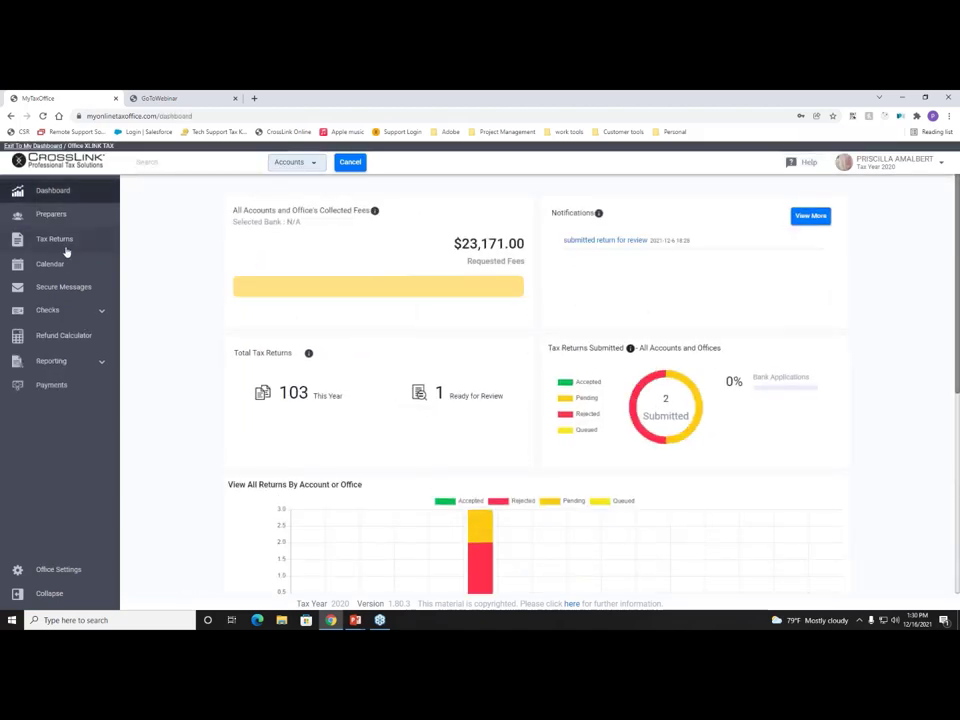
pyautogui.click(60, 245)
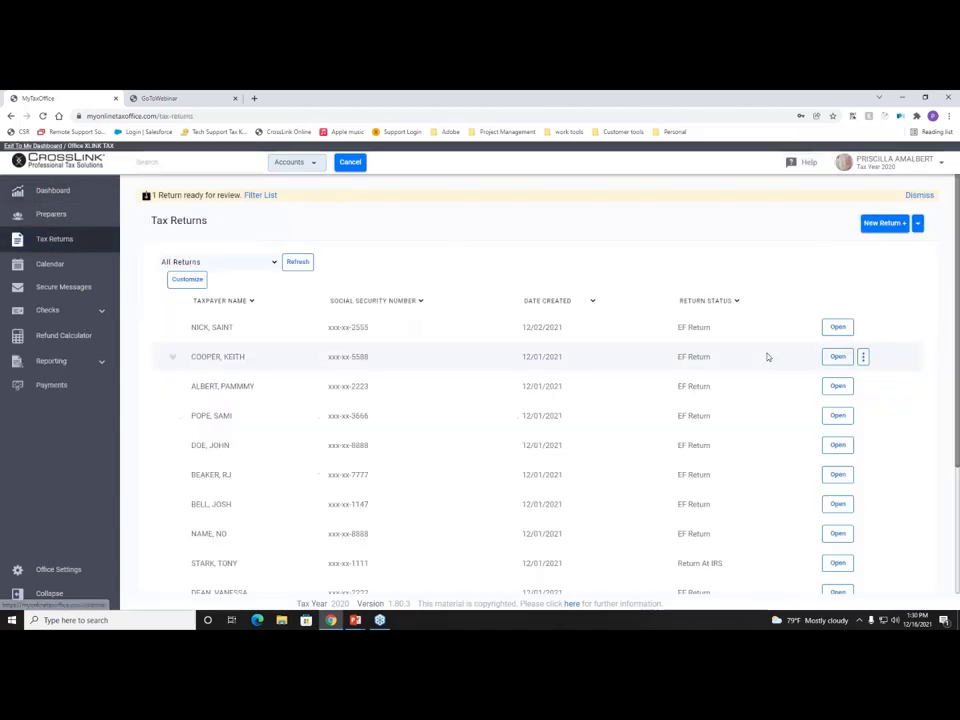
pyautogui.click(838, 328)
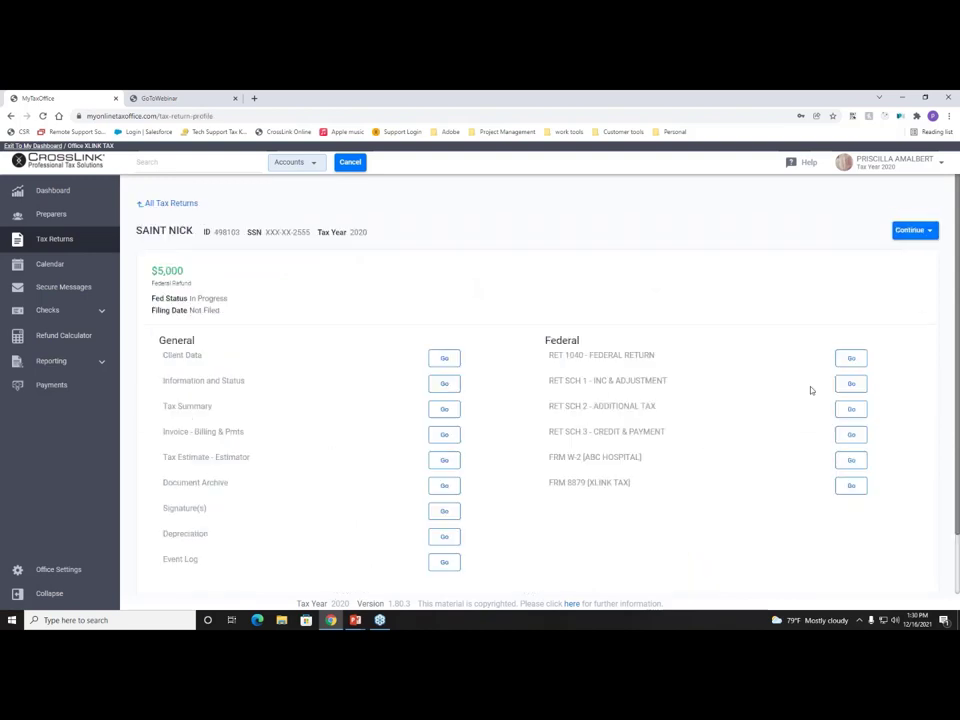
pyautogui.click(906, 233)
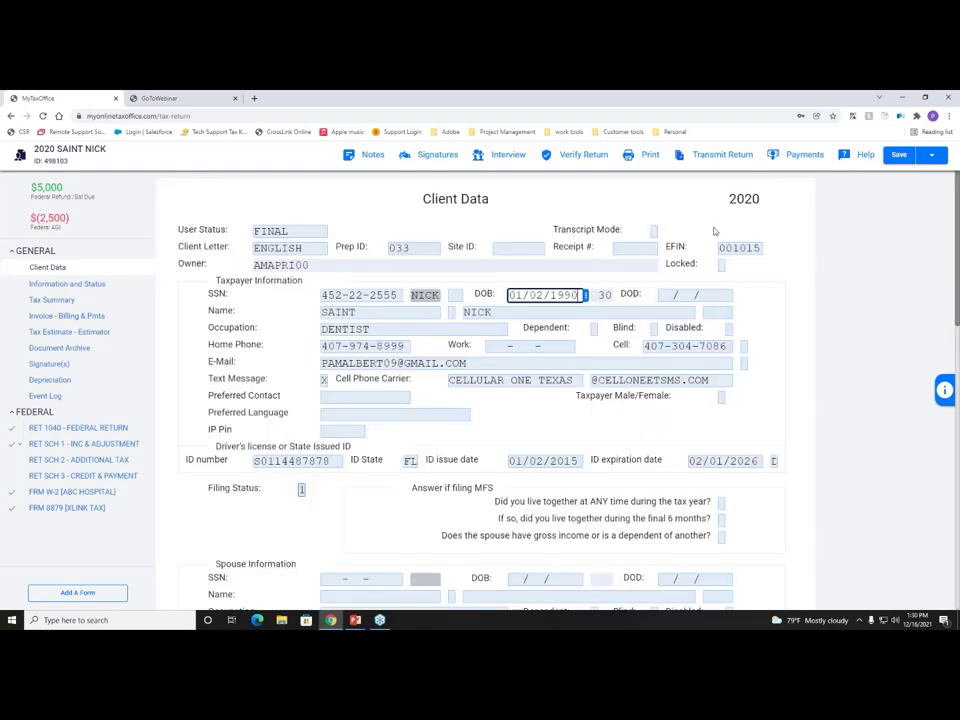
pyautogui.click(546, 156)
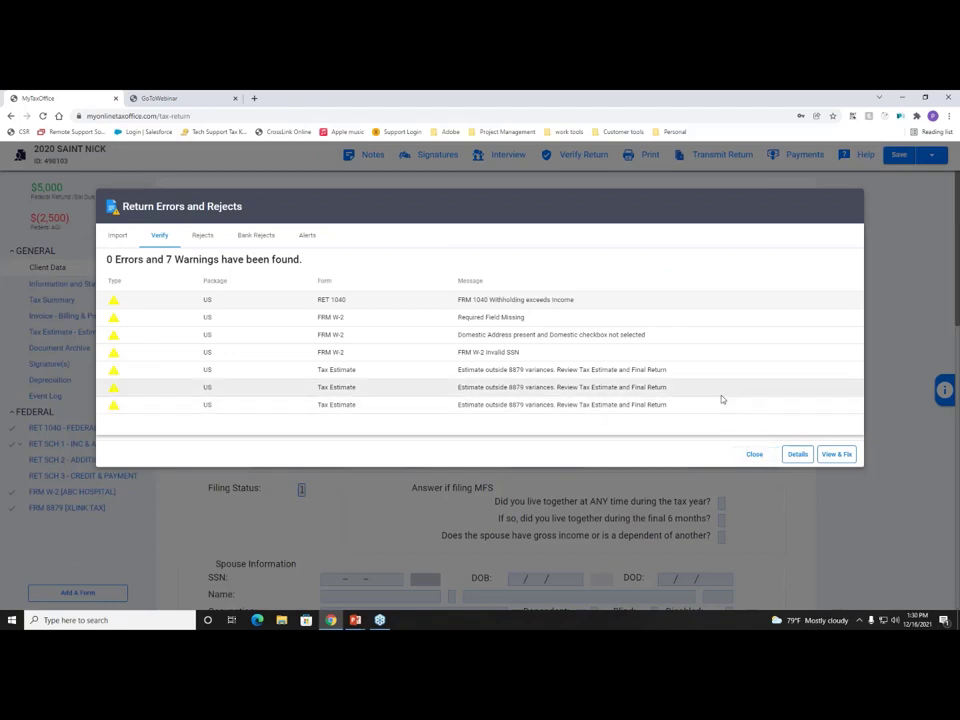
pyautogui.click(754, 454)
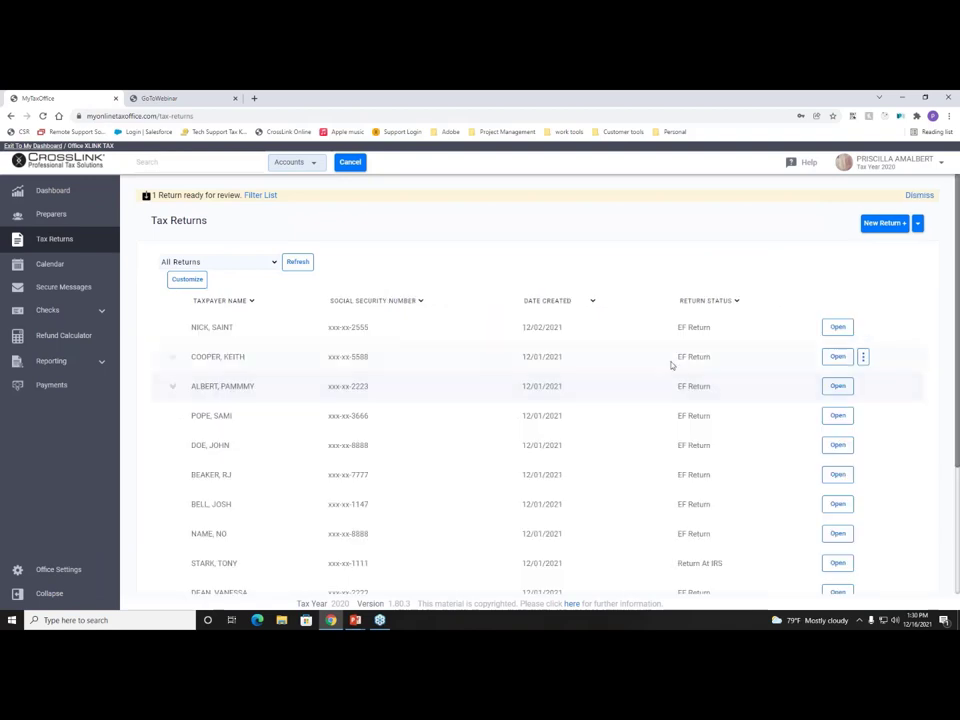
pyautogui.scroll(-1, 670, 364)
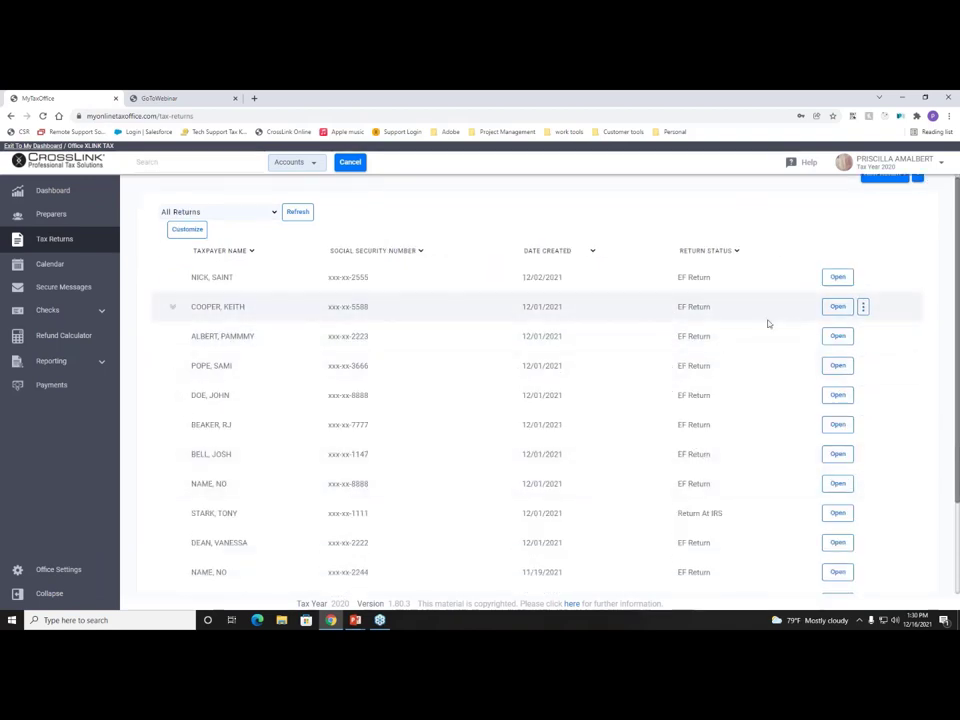
# Open the second taxpayer's 2020 return and go to the Express interview Start page
pyautogui.click(838, 306)
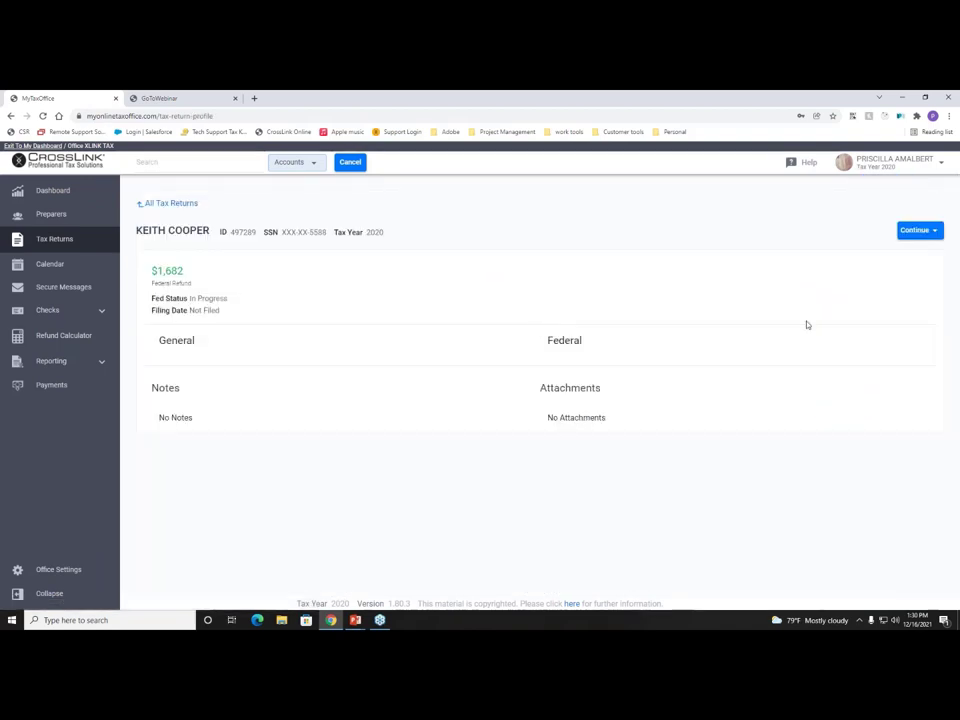
pyautogui.click(917, 229)
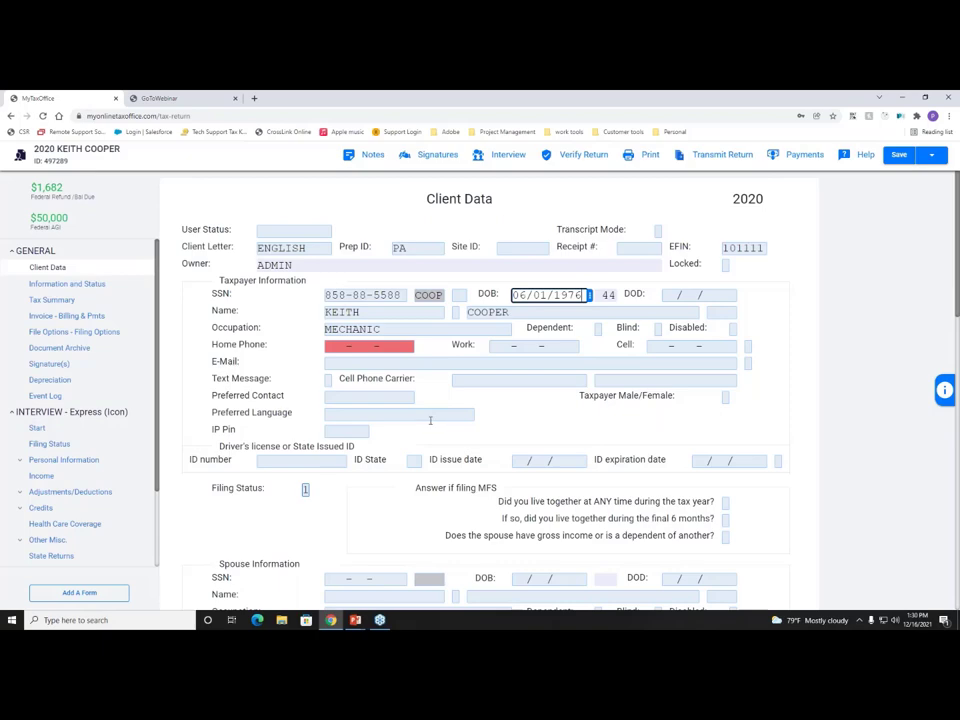
pyautogui.scroll(-1, 430, 421)
pyautogui.scroll(-5, 430, 421)
pyautogui.scroll(5, 430, 421)
pyautogui.click(44, 428)
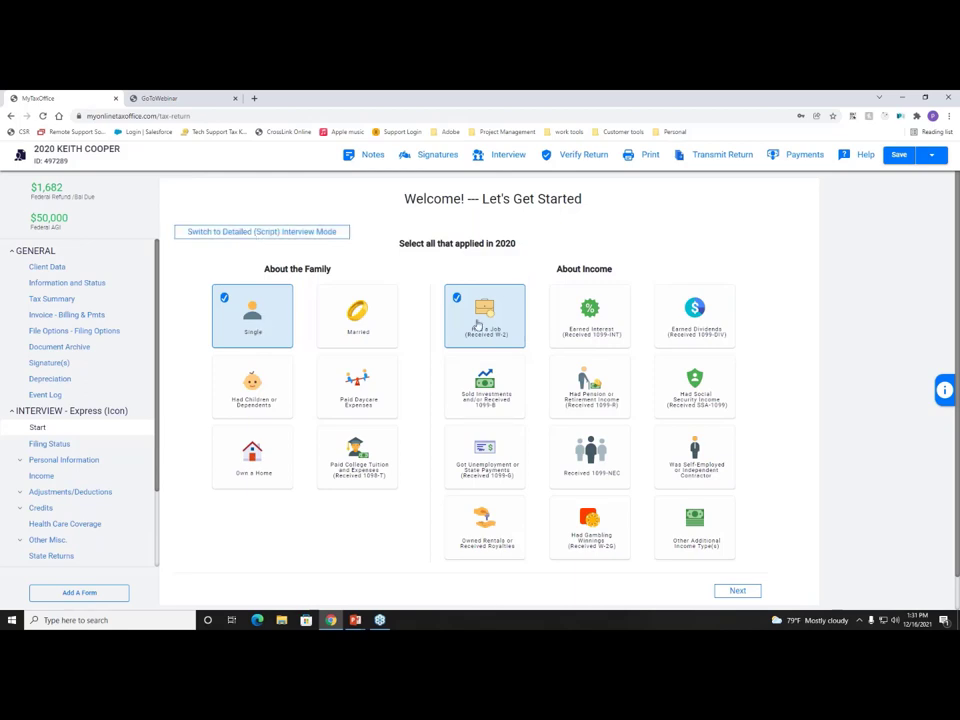
# Mark self-employed, then advance past Single filing status and the personal and address pages to Type of Income
pyautogui.click(690, 455)
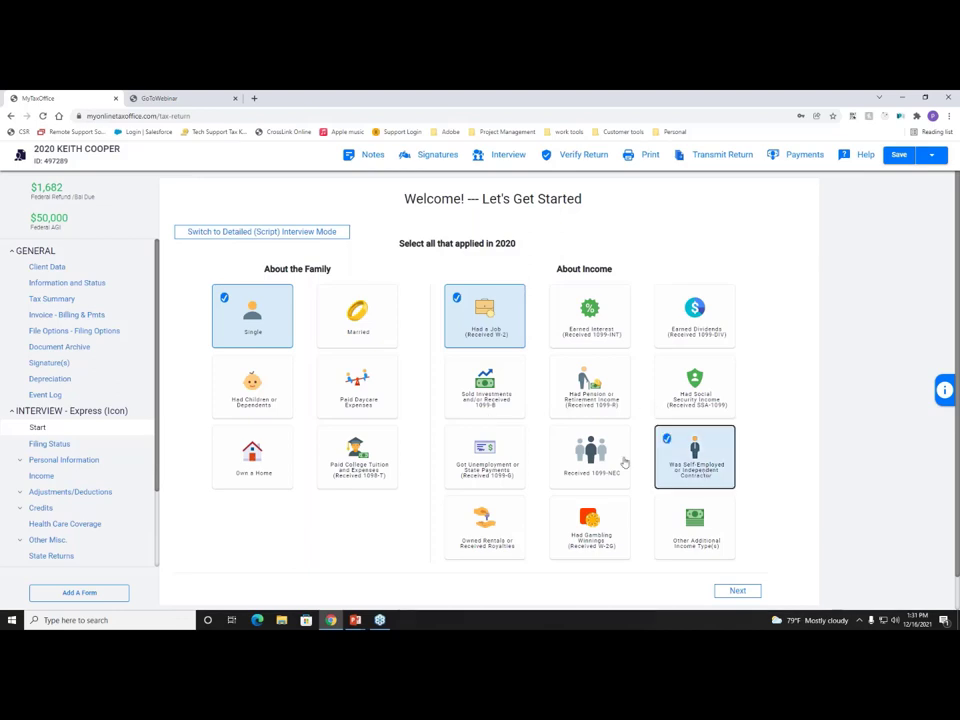
pyautogui.click(737, 591)
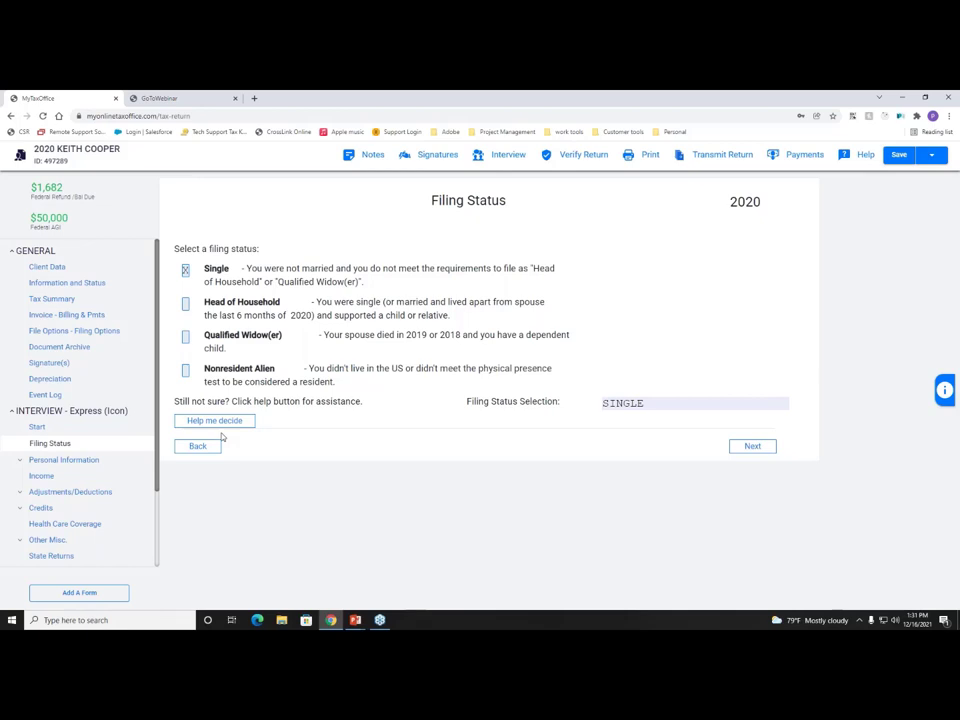
pyautogui.click(756, 452)
pyautogui.scroll(-2, 754, 452)
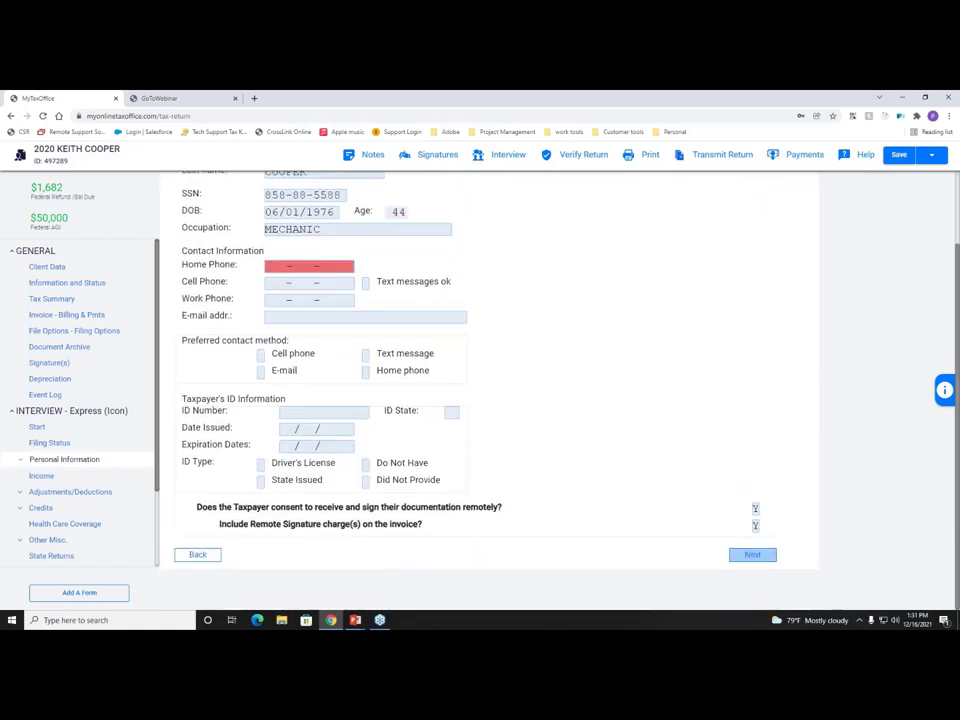
pyautogui.click(752, 554)
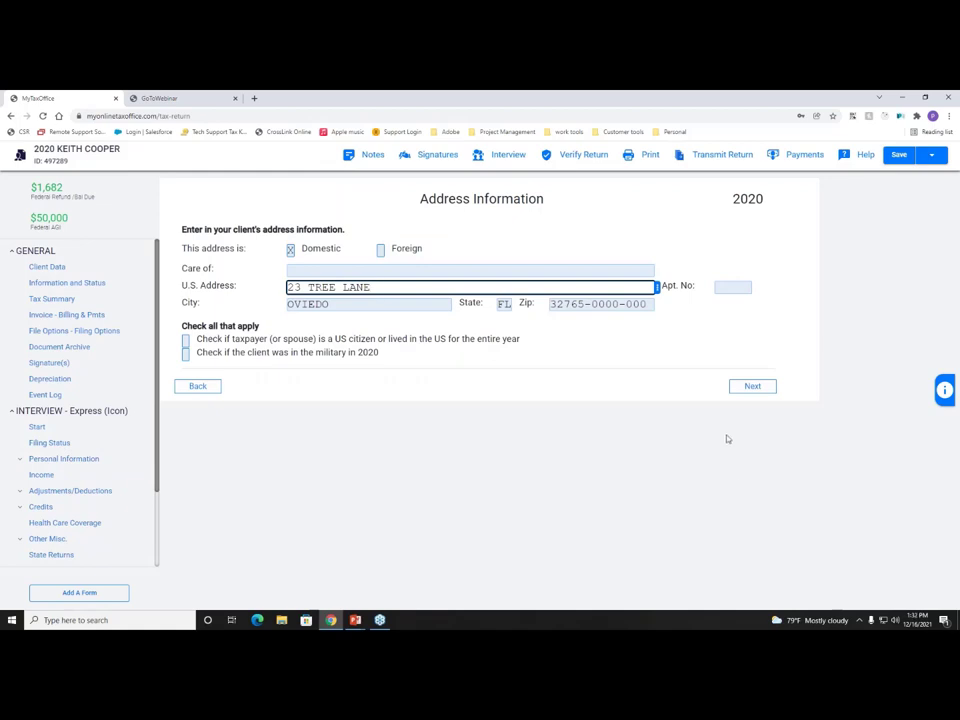
pyautogui.click(767, 390)
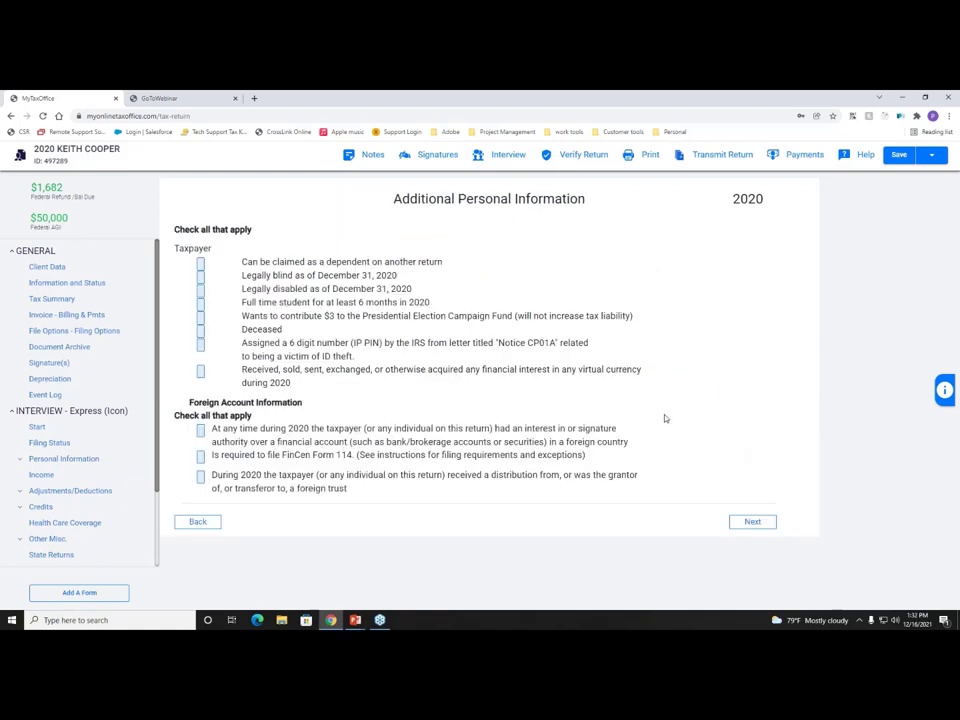
pyautogui.click(753, 522)
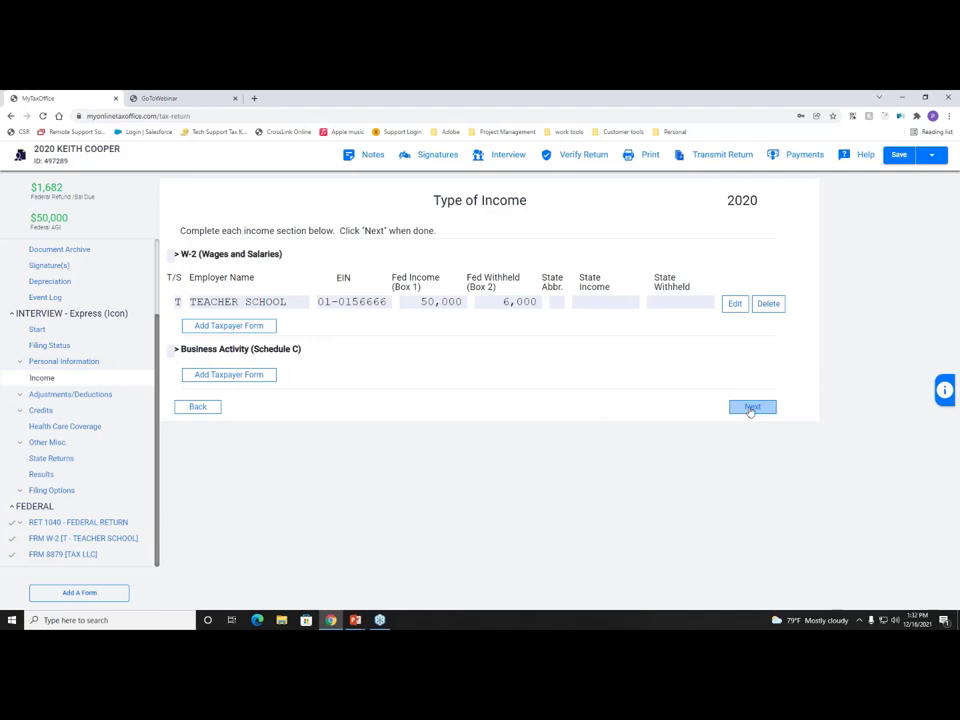
# Advance through Adjustments/Deductions, Credits and State Returns, then review the Results summary's 1,682 refund
pyautogui.click(73, 395)
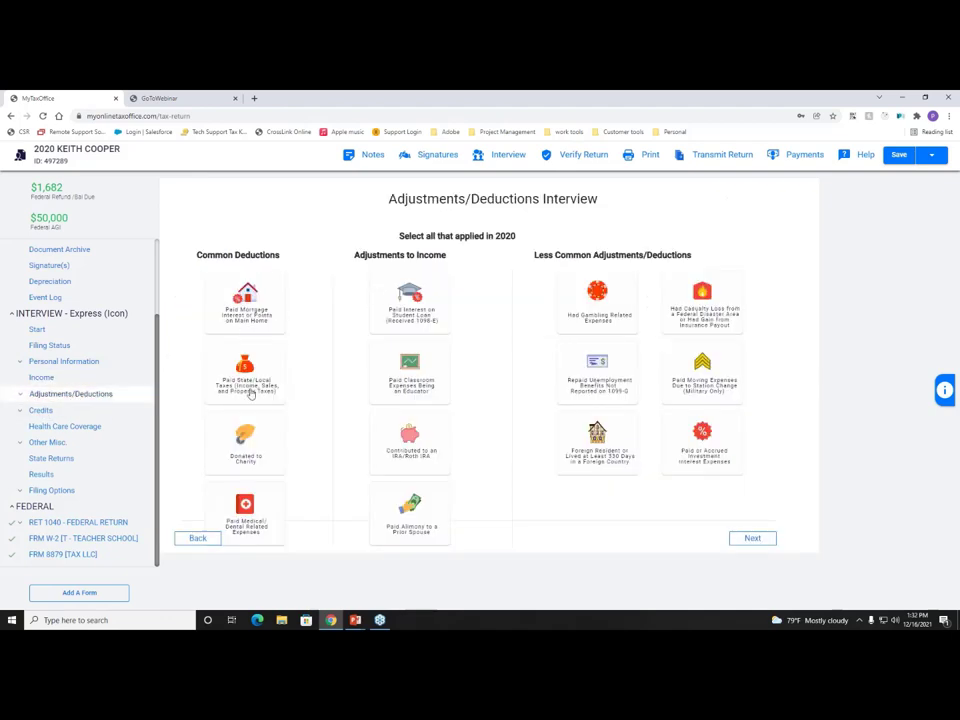
pyautogui.click(769, 546)
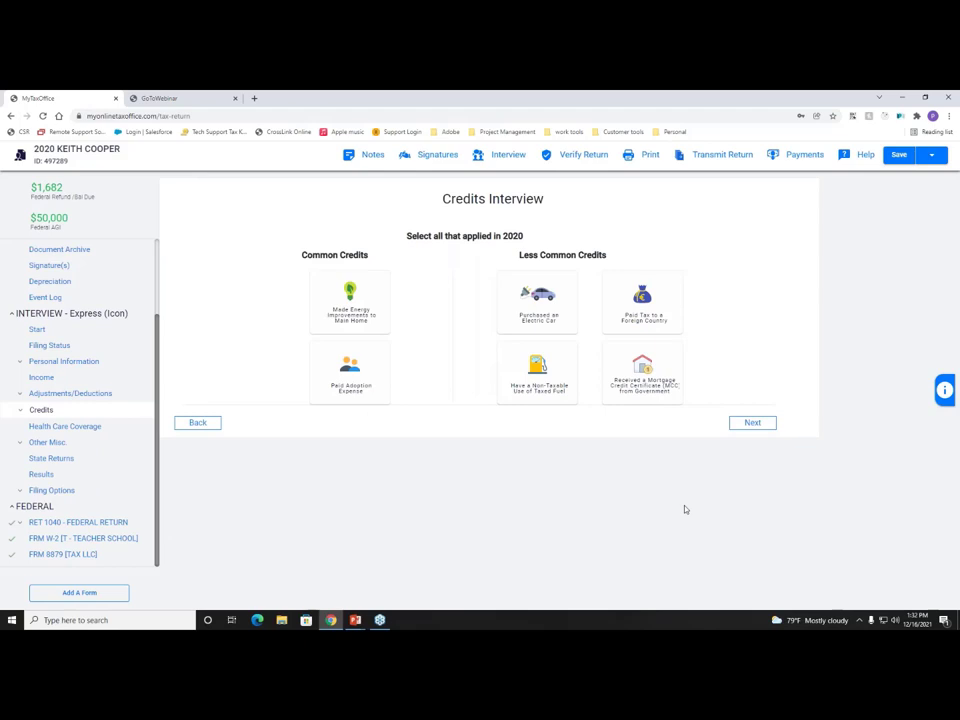
pyautogui.click(752, 423)
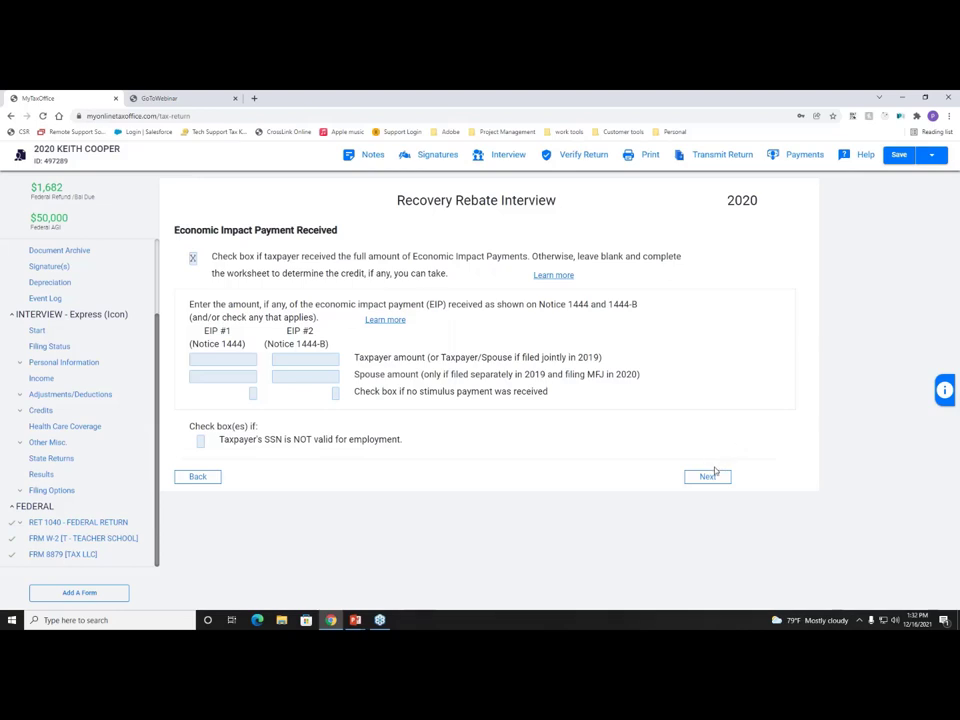
pyautogui.click(66, 458)
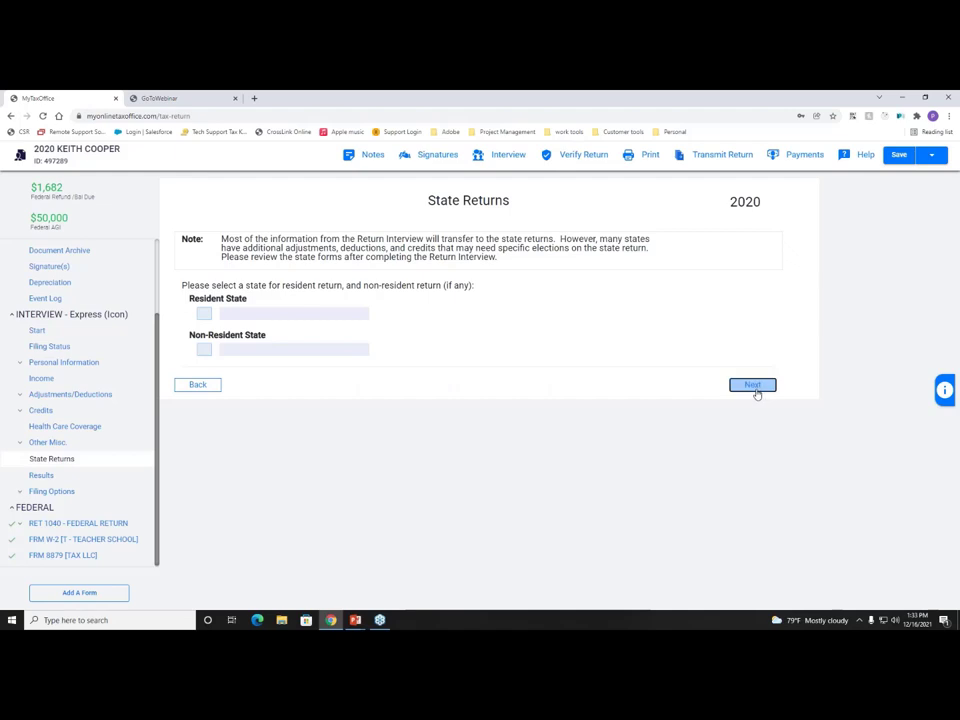
pyautogui.click(754, 387)
pyautogui.scroll(-2, 690, 505)
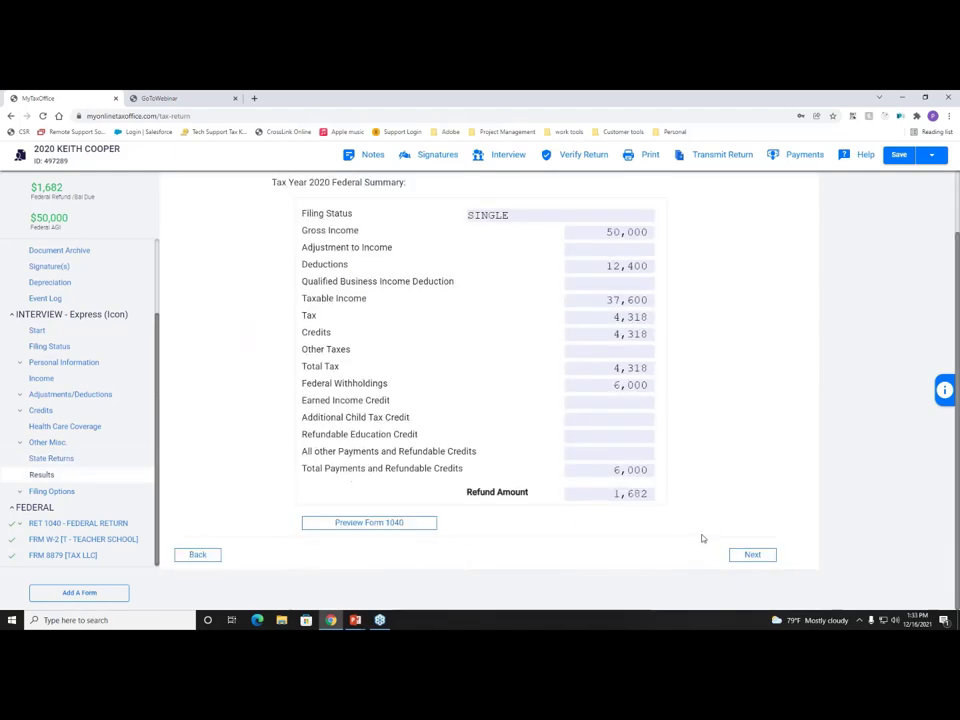
pyautogui.scroll(1, 707, 541)
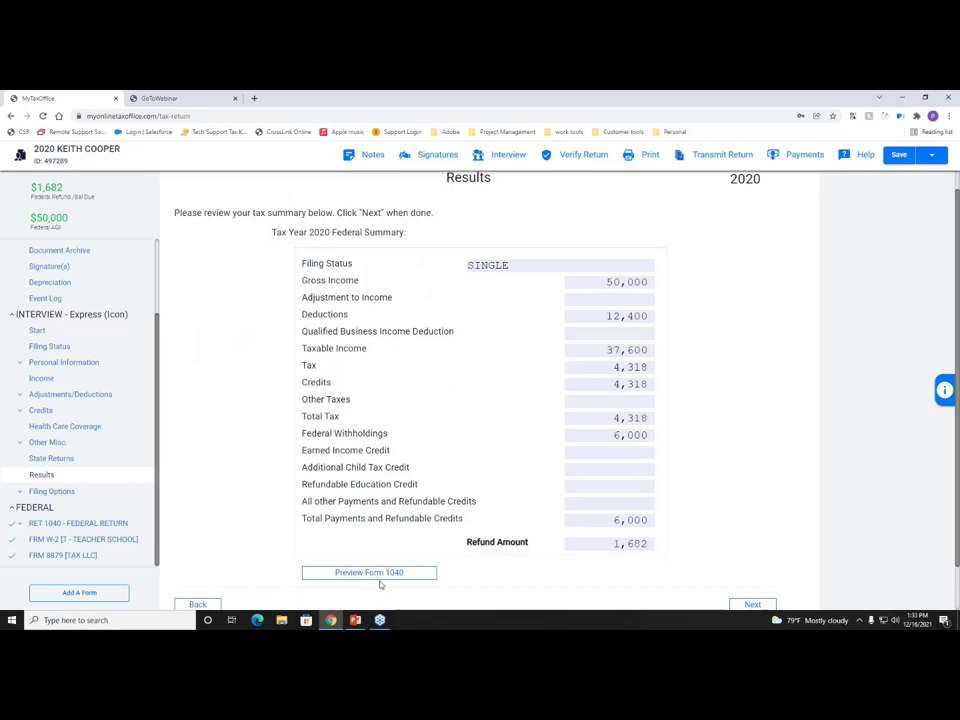
pyautogui.scroll(-1, 598, 561)
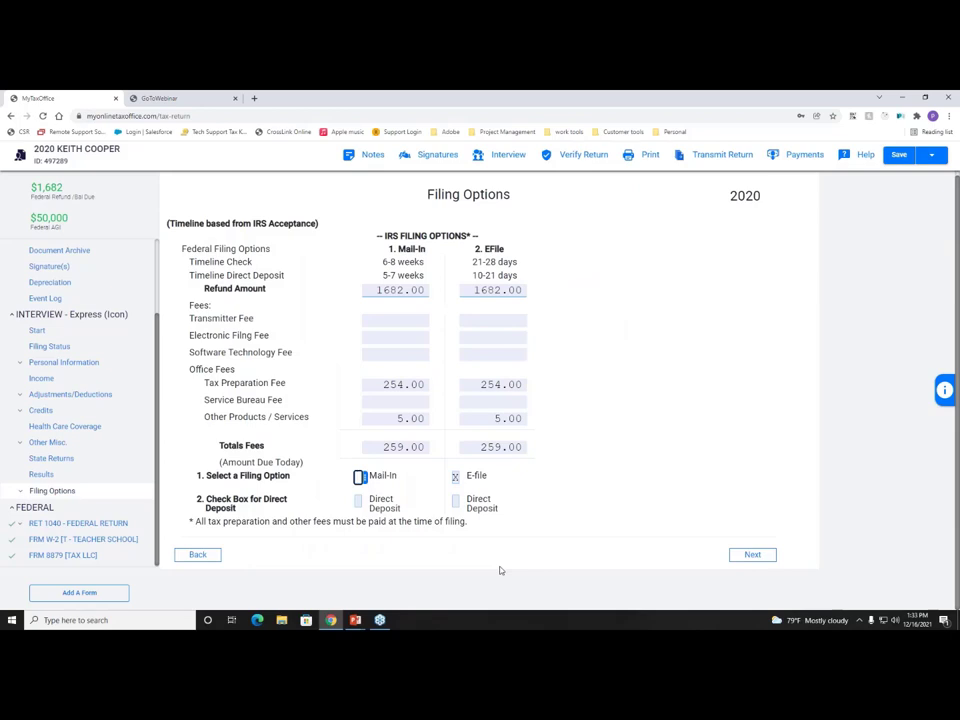
# Run verification and mark the return wet-signed with X in Wet Signed Date
pyautogui.click(568, 158)
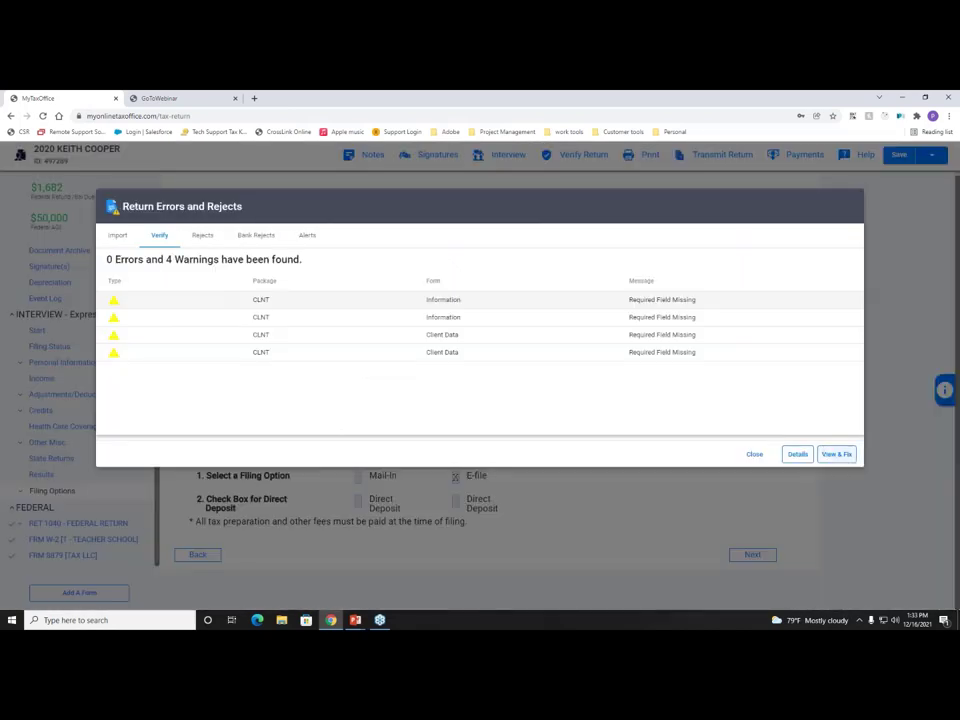
pyautogui.click(840, 453)
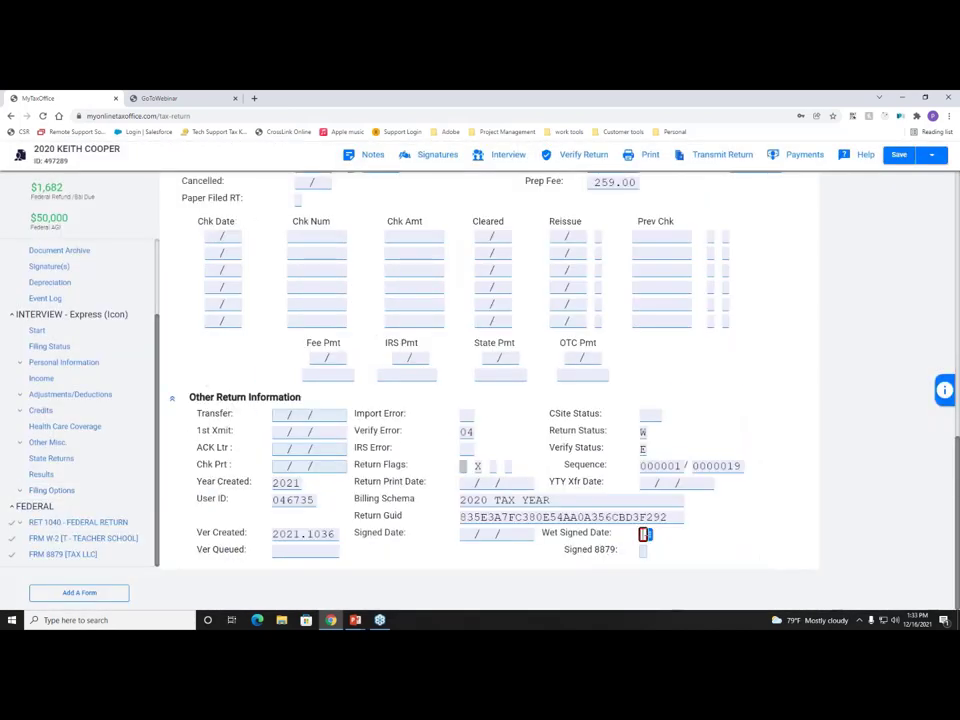
pyautogui.write('X')
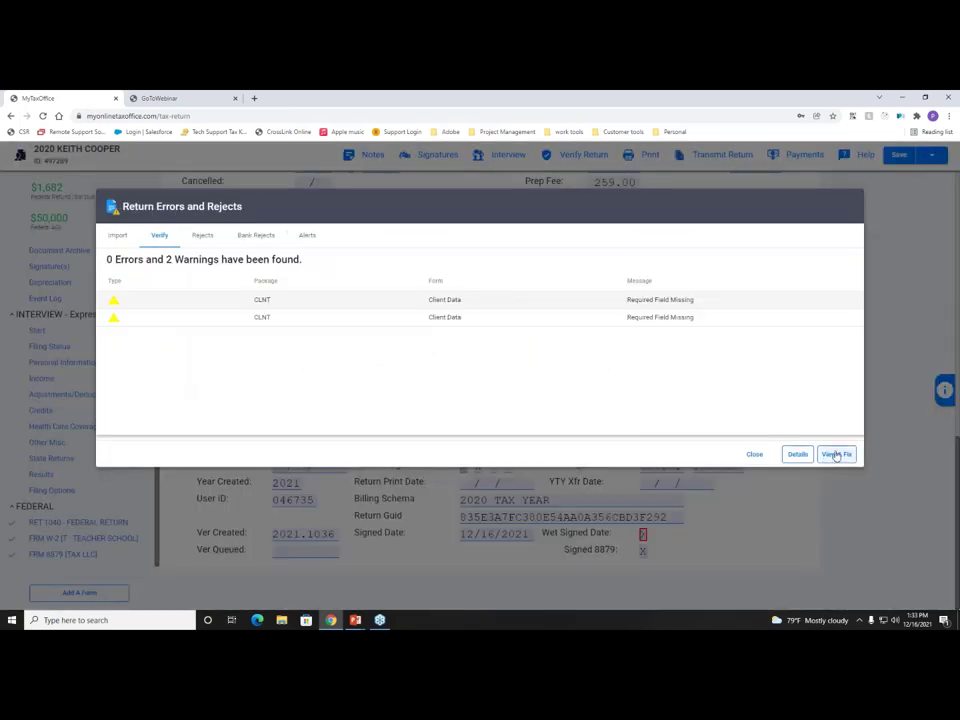
pyautogui.click(836, 454)
pyautogui.scroll(10, 597, 393)
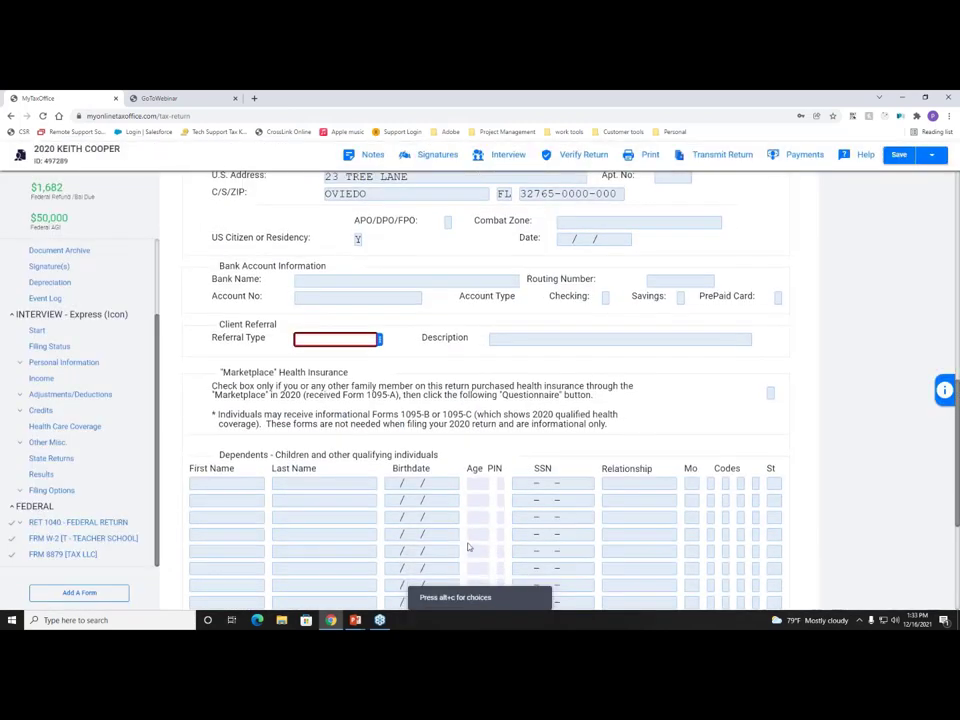
# Set the client referral type to RADIO with description 9903
pyautogui.hotkey('alt', 'c')
pyautogui.click(261, 316)
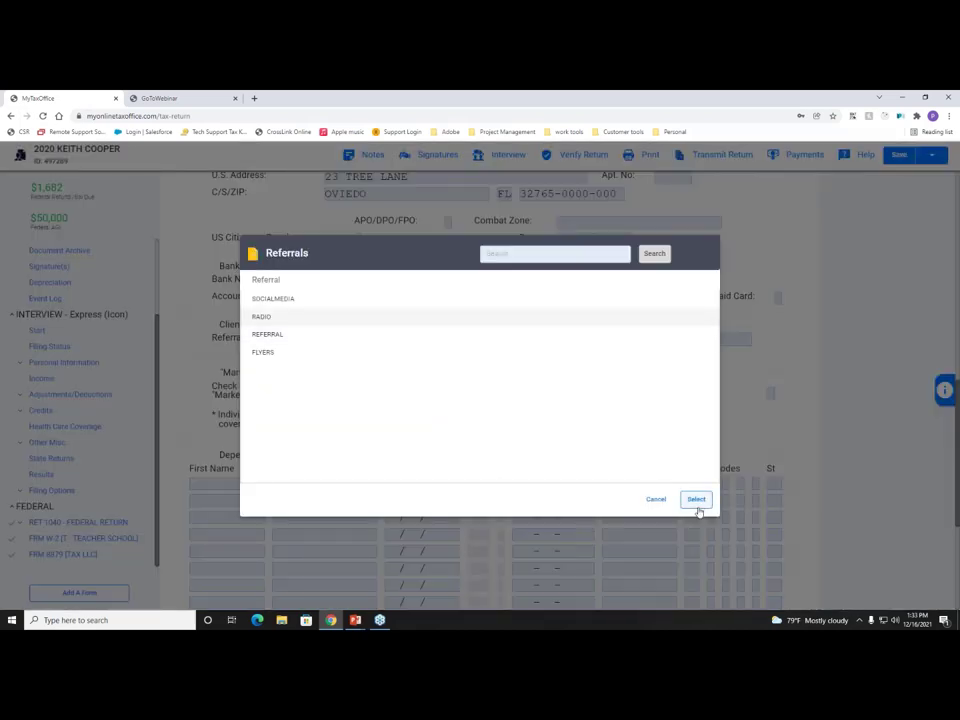
pyautogui.click(696, 499)
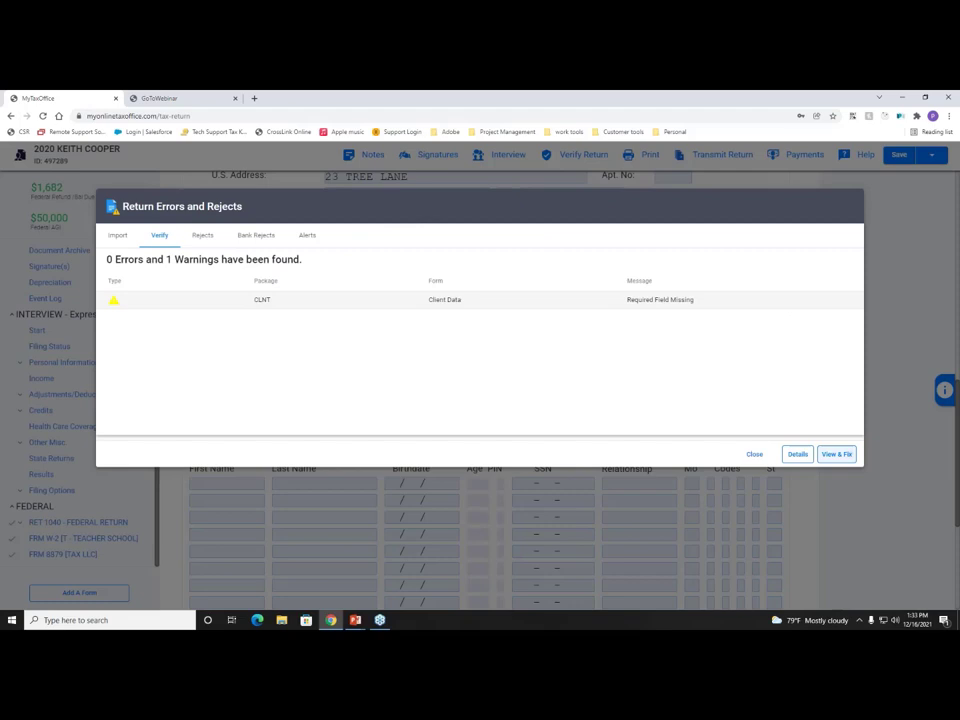
pyautogui.click(836, 455)
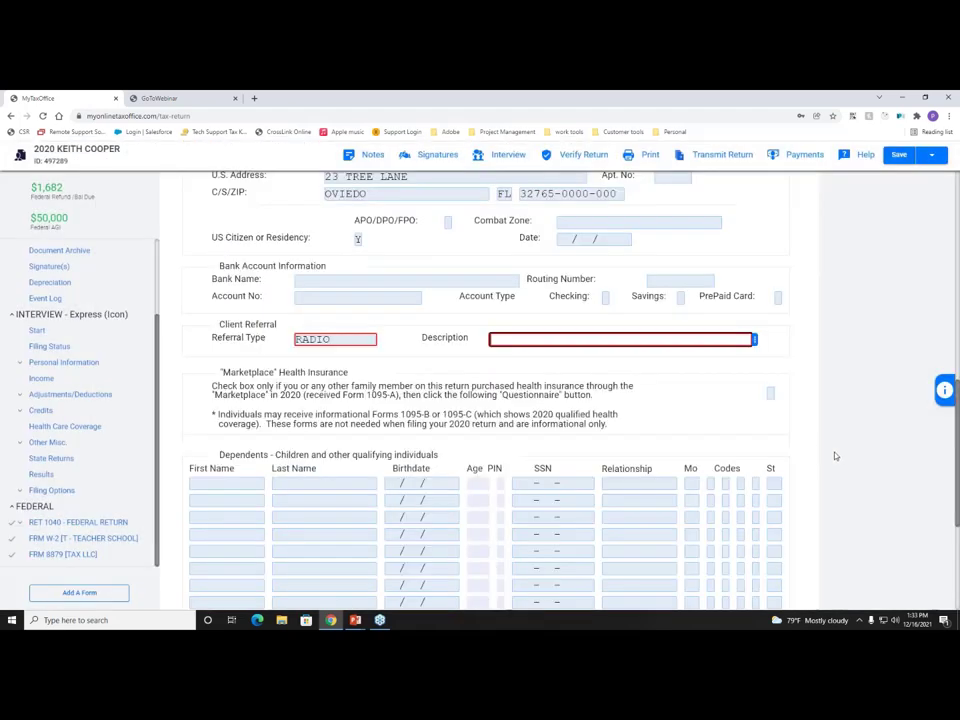
pyautogui.write('T')
pyautogui.press('BackSpace')
pyautogui.write('9903')
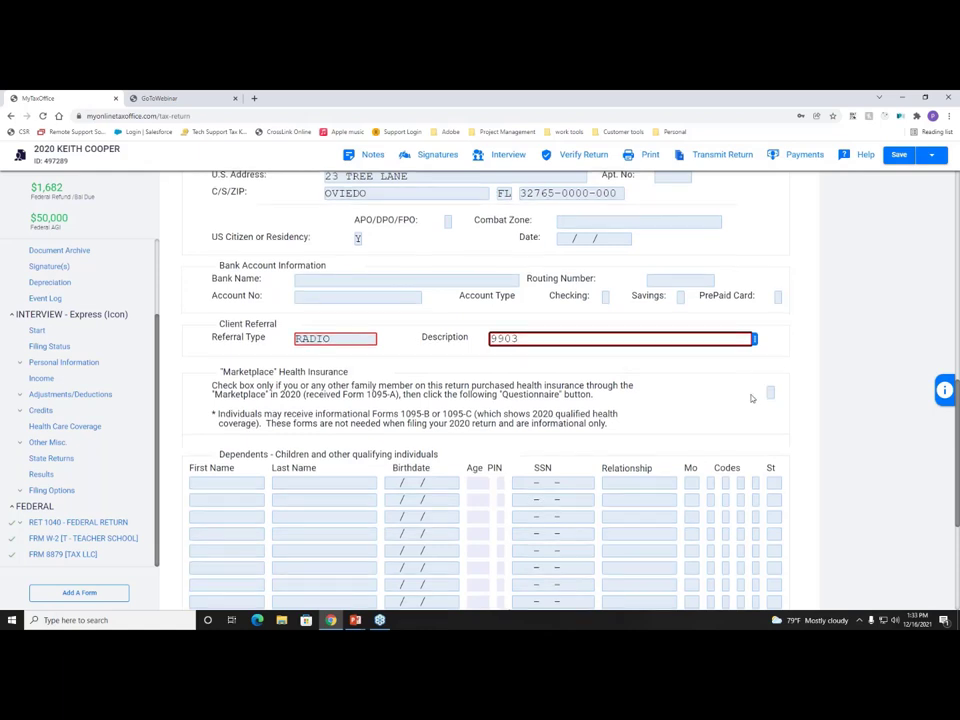
pyautogui.scroll(-5, 775, 480)
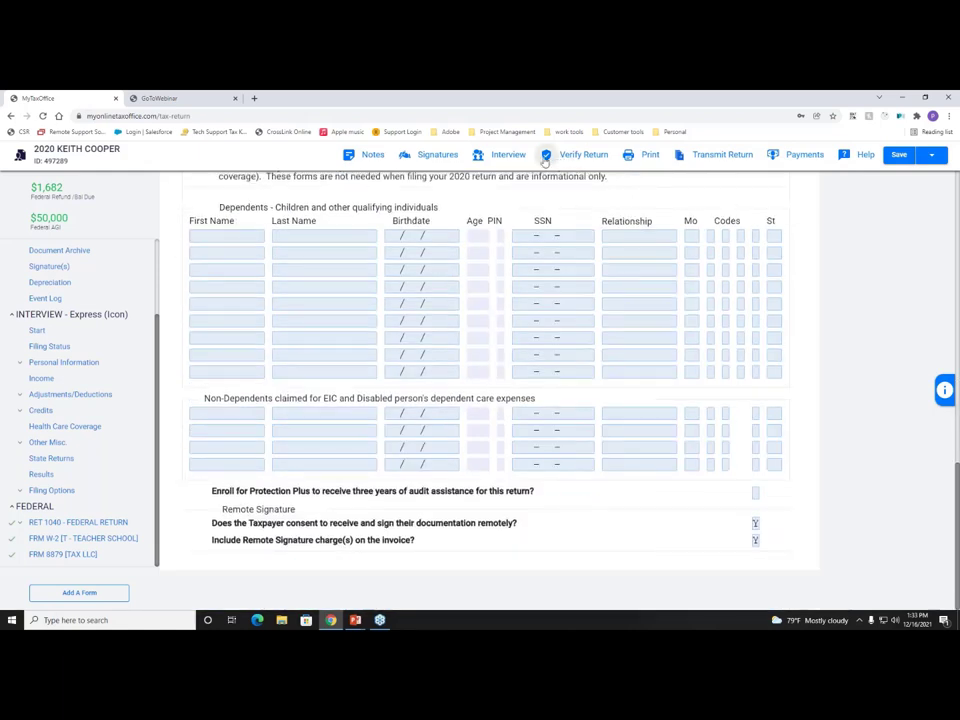
# Re-verify the return, confirming 0 errors and 0 warnings, and dismiss the success messages
pyautogui.click(557, 157)
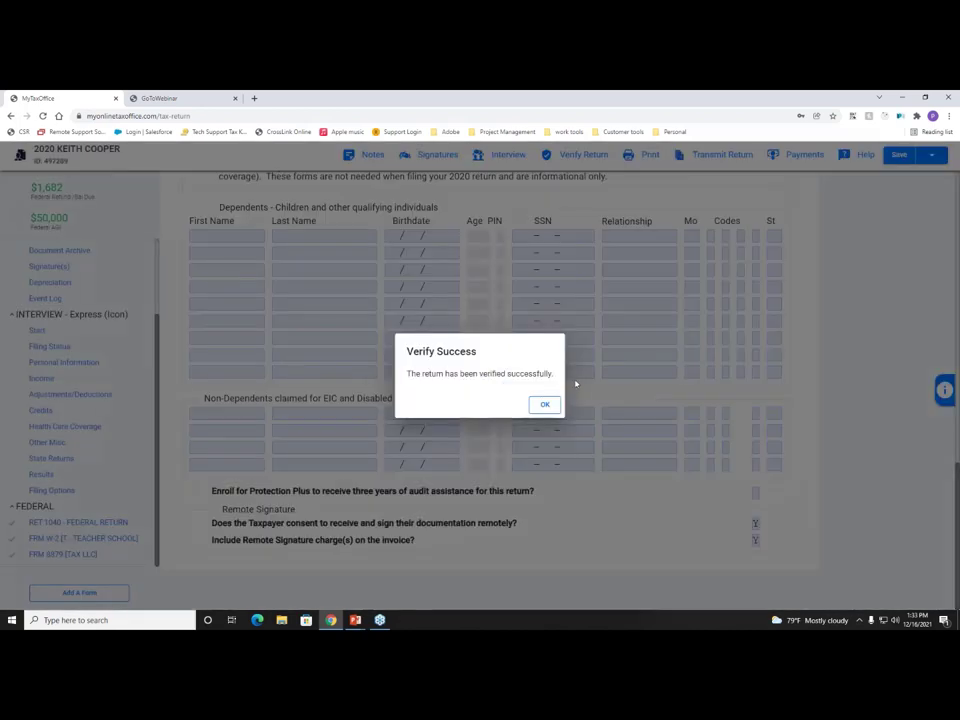
pyautogui.click(545, 404)
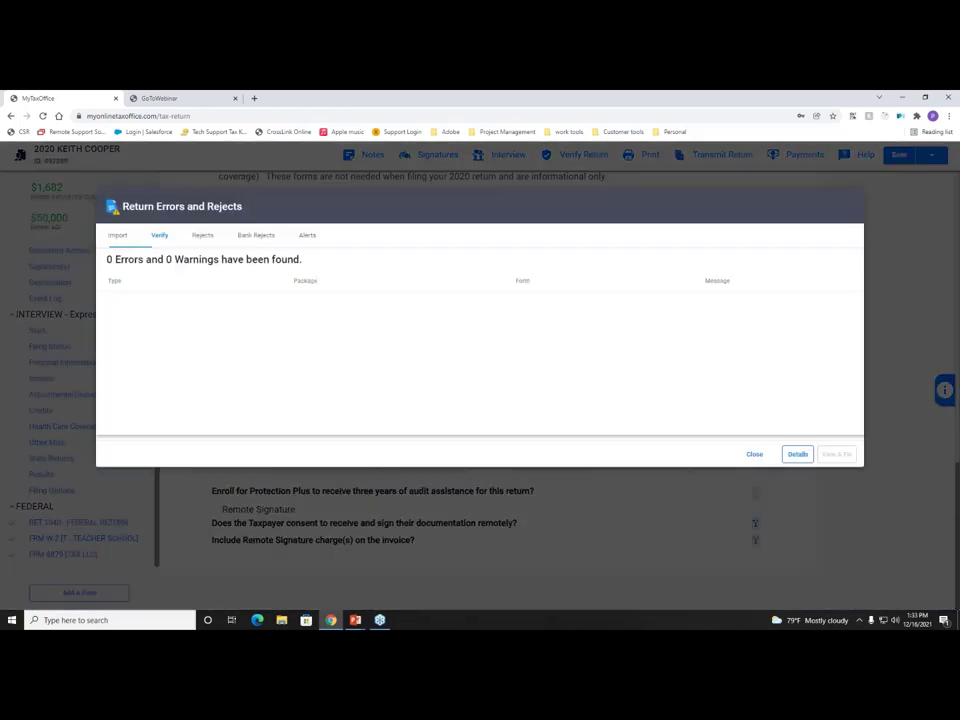
pyautogui.click(755, 455)
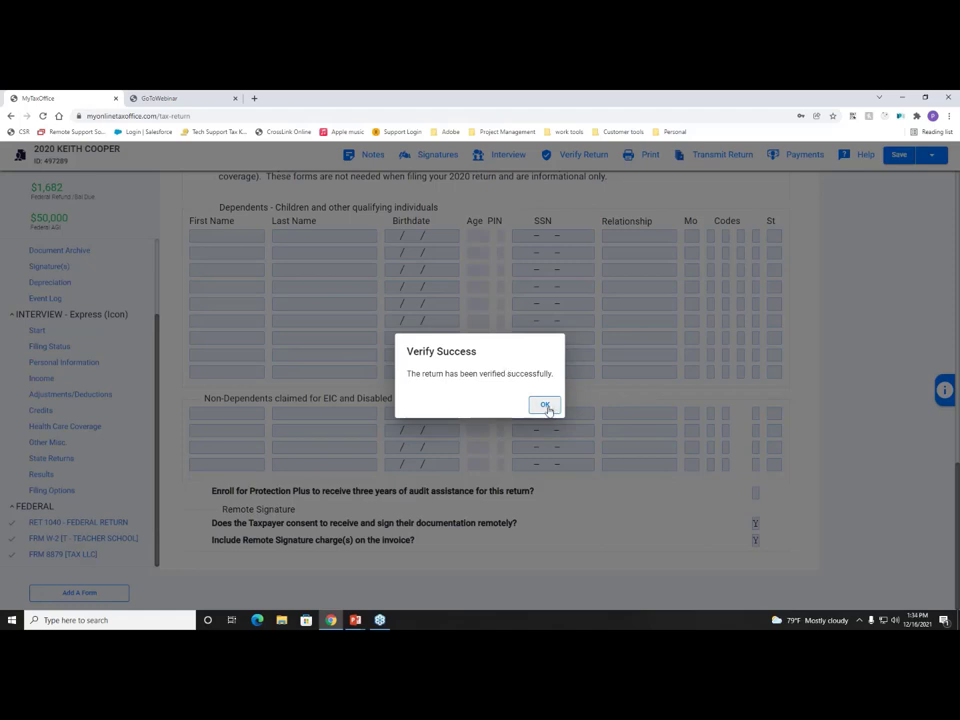
pyautogui.click(545, 405)
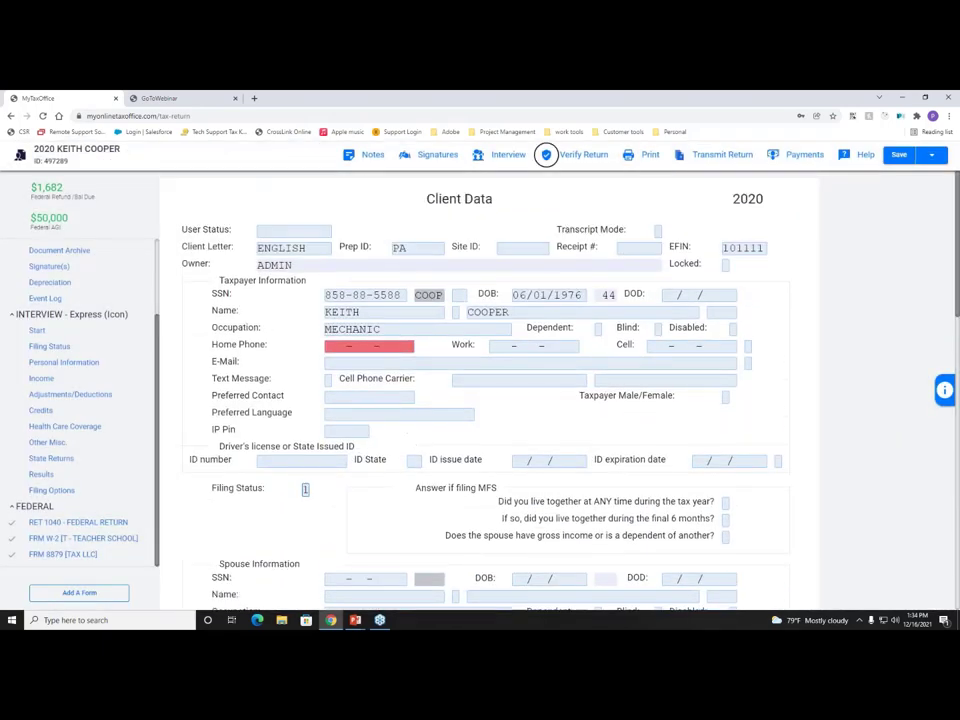
pyautogui.click(648, 156)
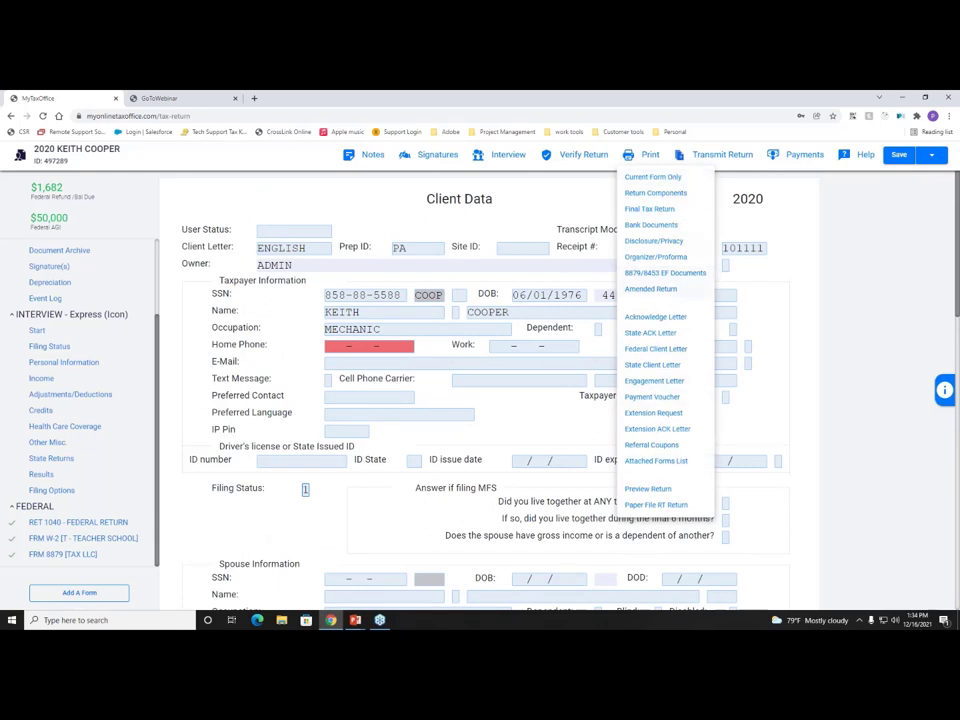
pyautogui.click(675, 221)
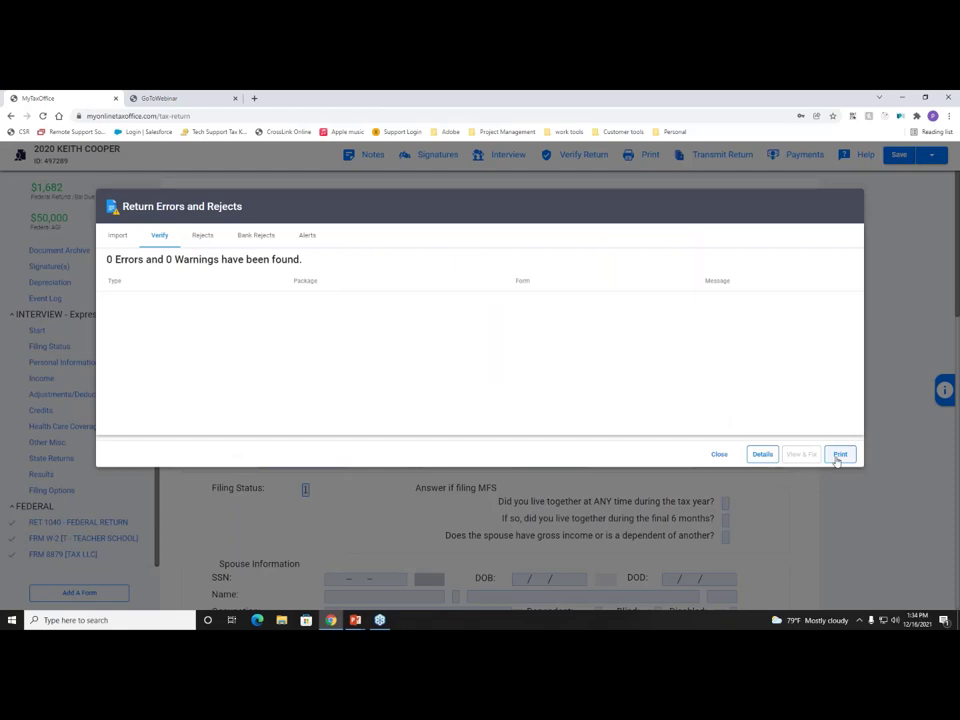
pyautogui.click(840, 454)
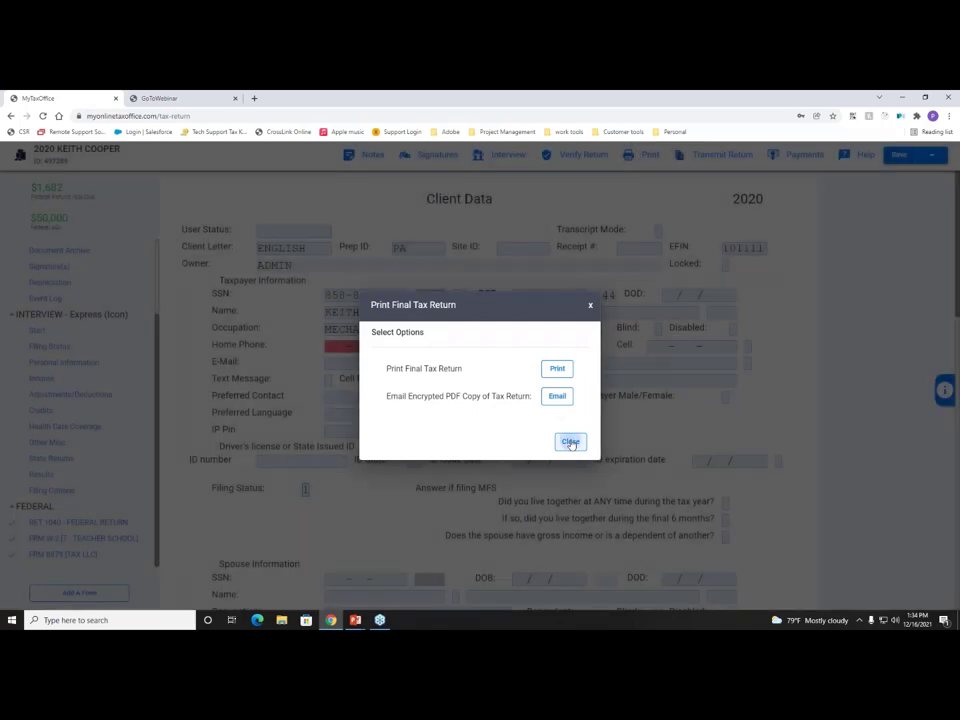
pyautogui.click(570, 442)
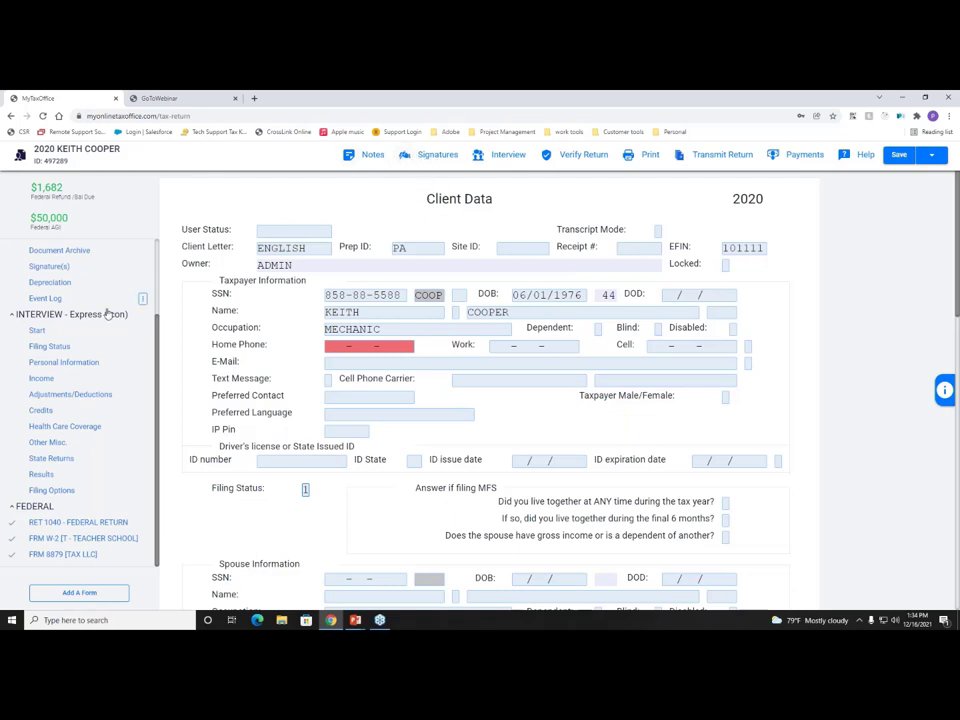
# Begin signing the error-free return from Signatures, keeping the taxpayer's method as Capture Signature
pyautogui.scroll(2, 107, 312)
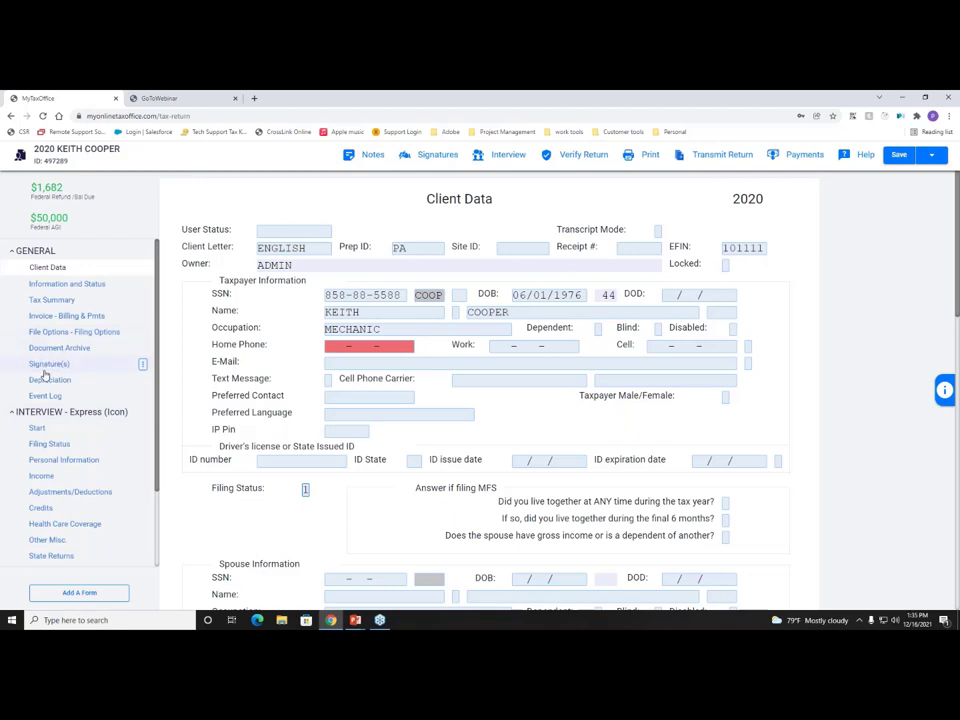
pyautogui.click(45, 368)
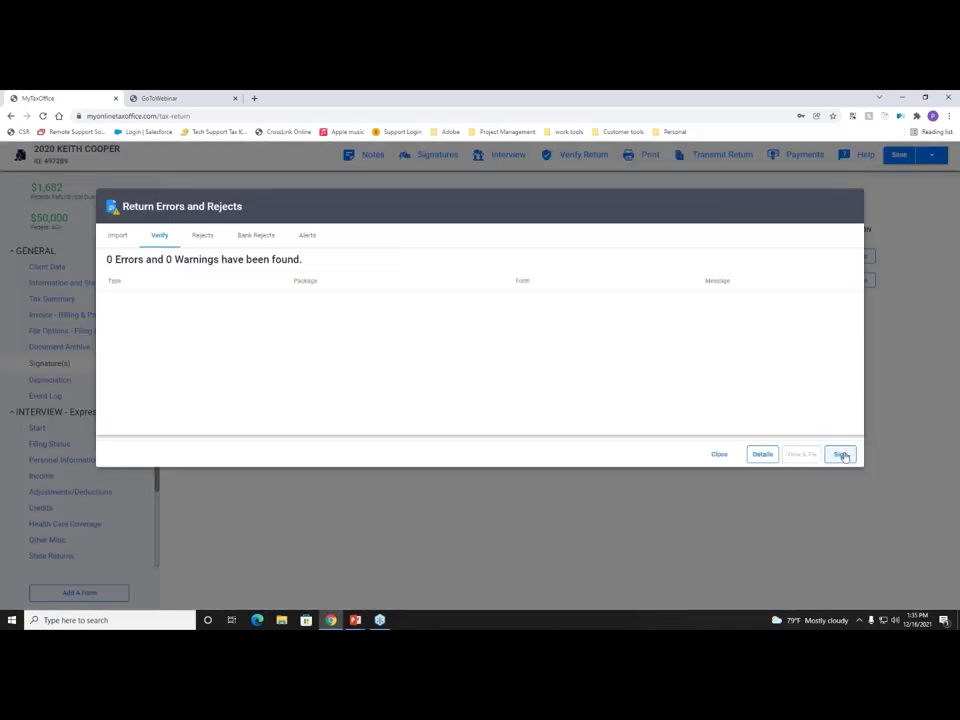
pyautogui.click(841, 455)
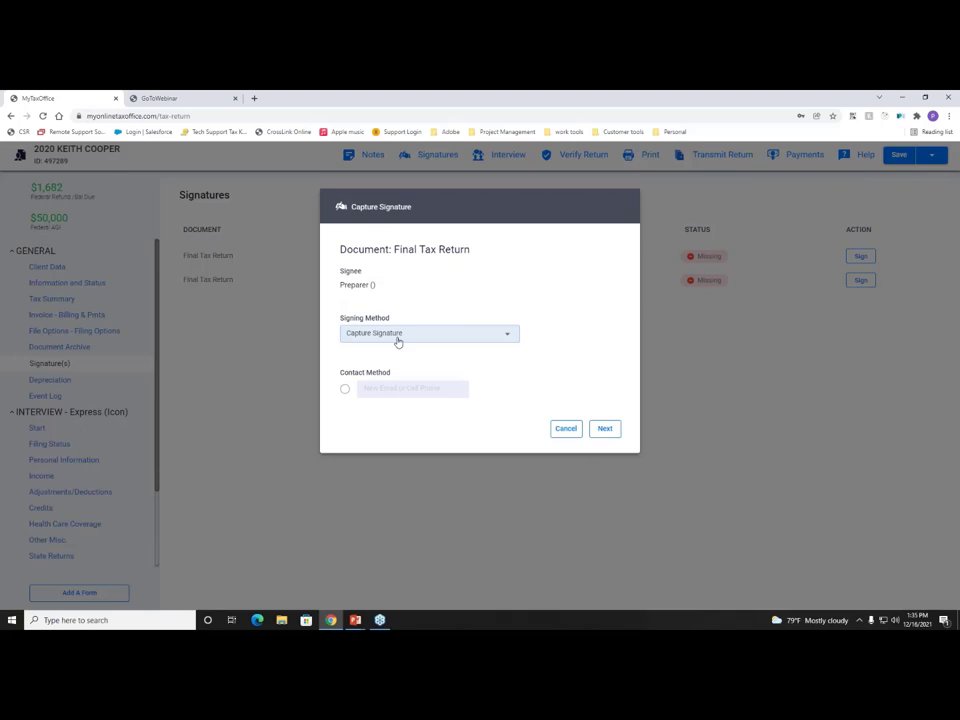
pyautogui.click(606, 432)
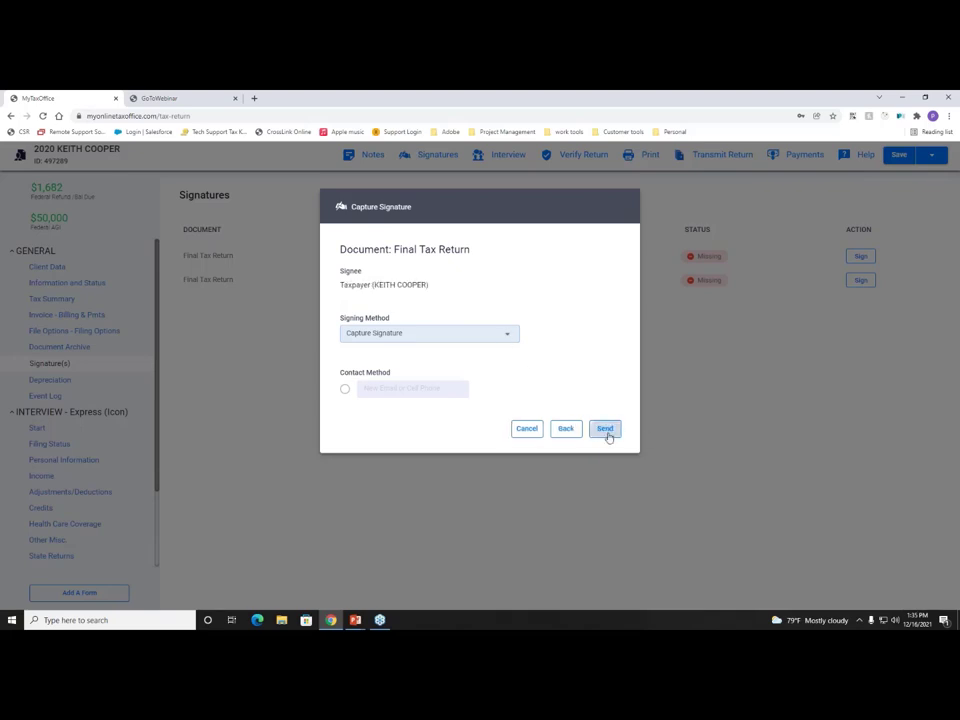
pyautogui.click(408, 340)
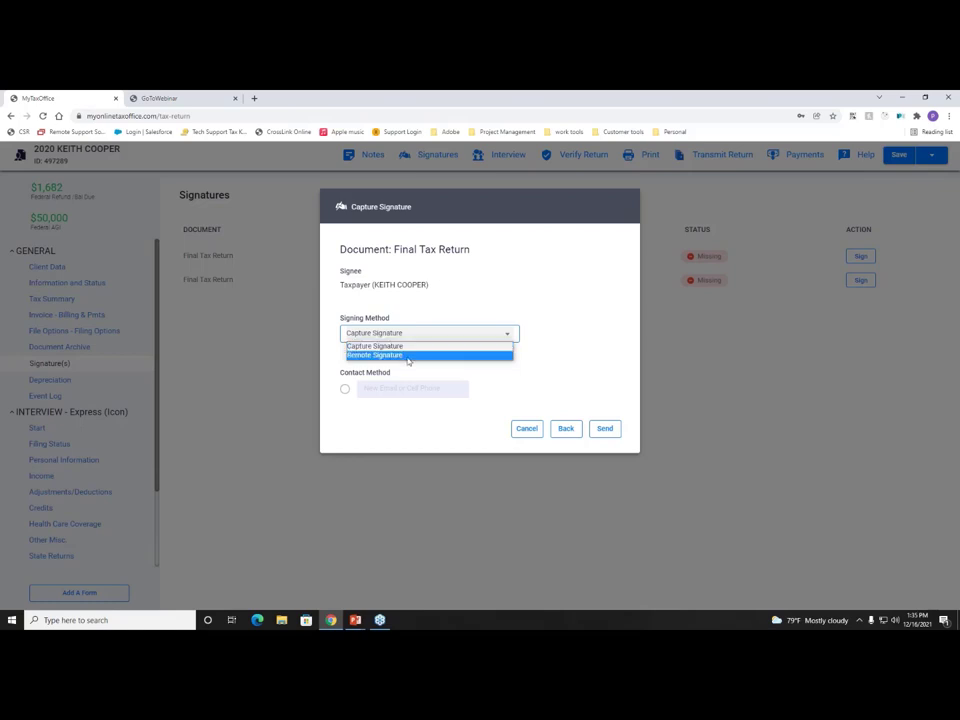
pyautogui.click(408, 355)
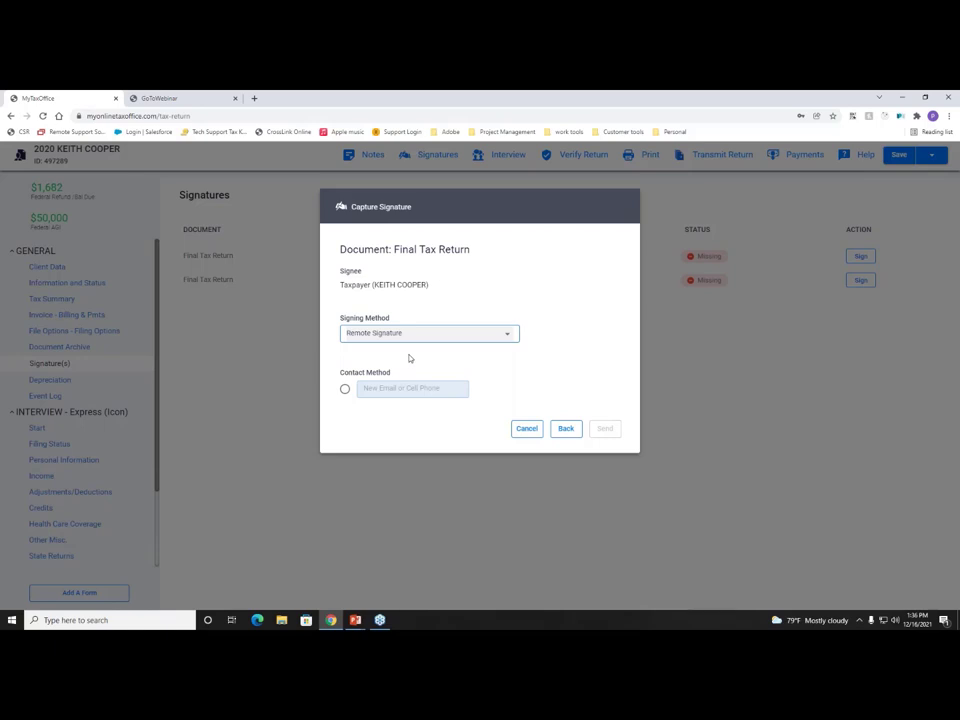
pyautogui.click(410, 334)
pyautogui.click(408, 345)
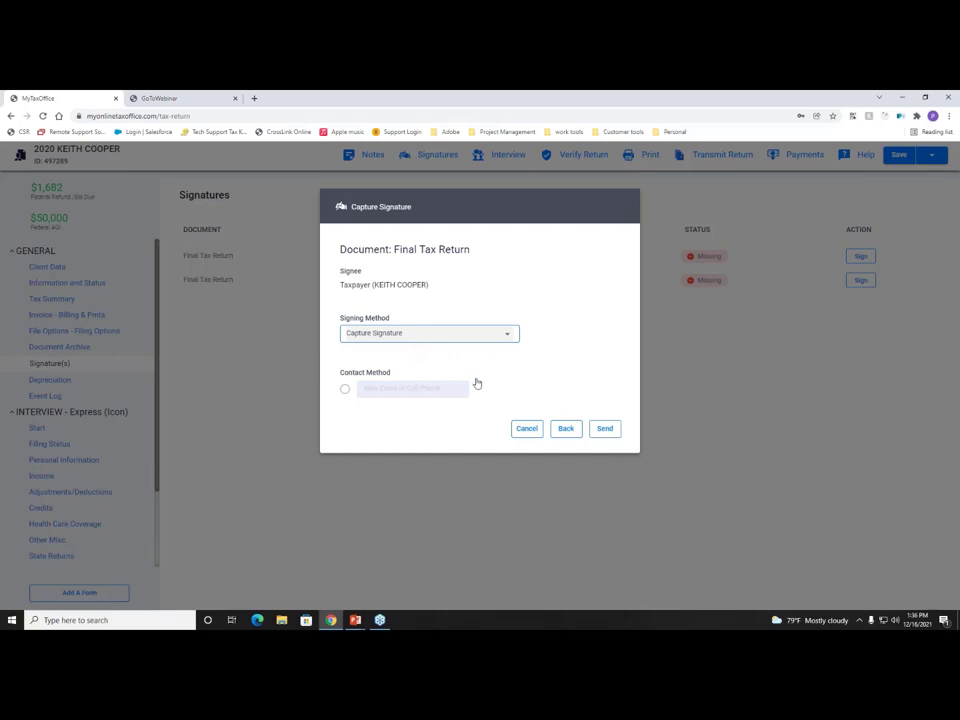
# Draw and accept the taxpayer's and paid preparer's signatures on the Final Tax Return
pyautogui.click(605, 429)
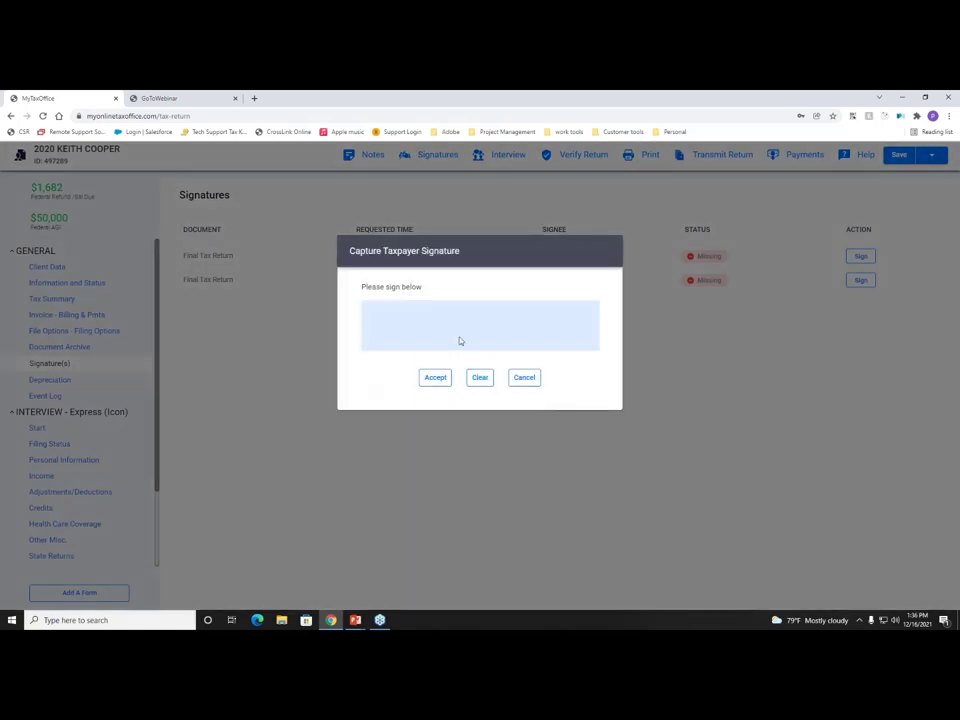
pyautogui.moveTo(386, 320)
pyautogui.mouseDown()
pyautogui.moveTo(433, 316)
pyautogui.moveTo(417, 338)
pyautogui.moveTo(453, 328)
pyautogui.mouseUp()
pyautogui.click(437, 335)
pyautogui.click(471, 333)
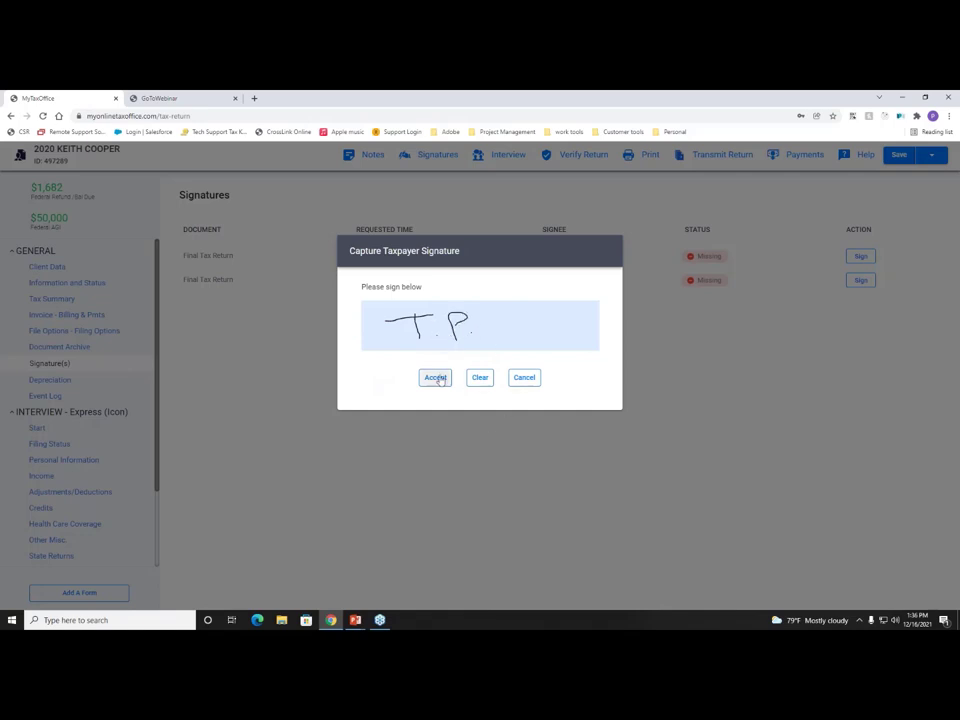
pyautogui.click(437, 378)
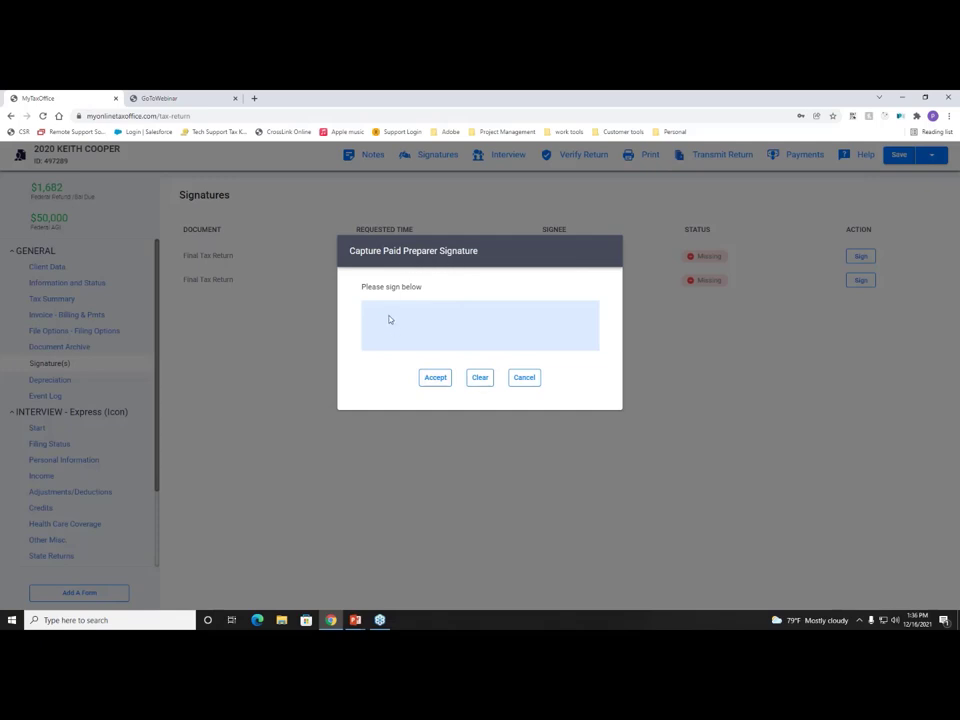
pyautogui.moveTo(388, 313)
pyautogui.mouseDown()
pyautogui.moveTo(391, 337)
pyautogui.moveTo(392, 315)
pyautogui.moveTo(422, 341)
pyautogui.moveTo(432, 326)
pyautogui.moveTo(437, 340)
pyautogui.moveTo(452, 328)
pyautogui.mouseUp()
pyautogui.click(435, 377)
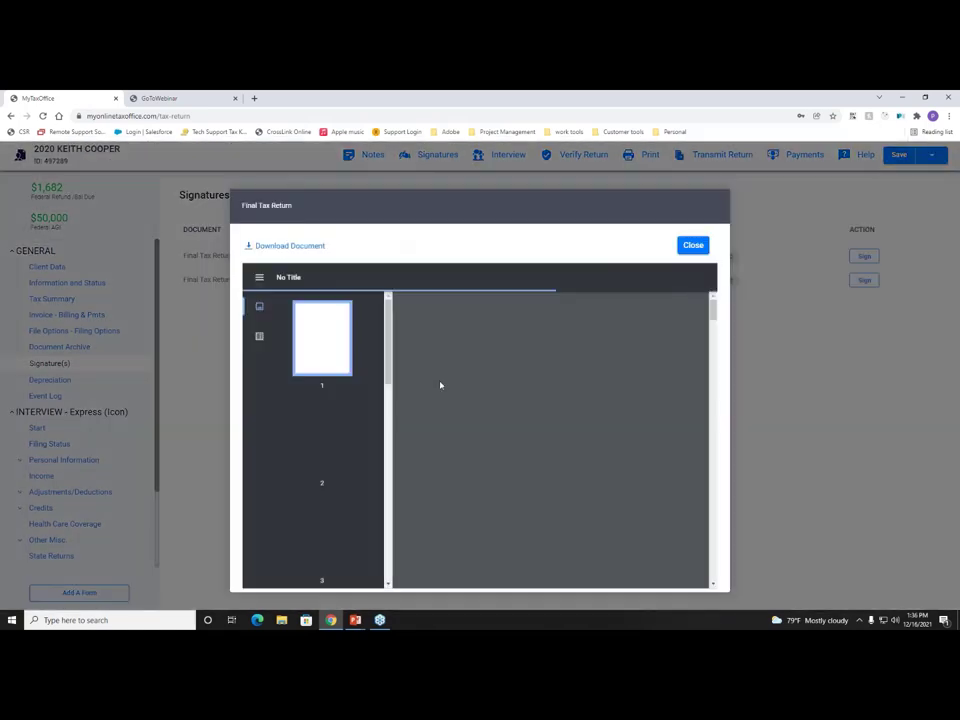
# Zoom the signed Final Tax Return to 90%, read all ten pages, then close the viewer
pyautogui.scroll(-2, 570, 290)
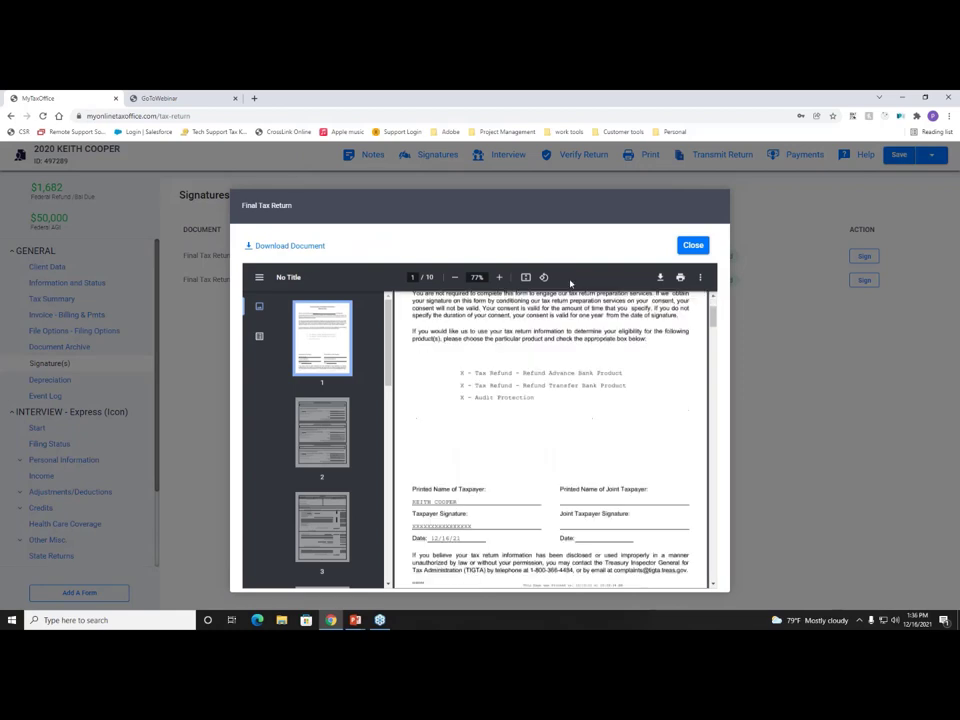
pyautogui.click(499, 277)
pyautogui.click(499, 277)
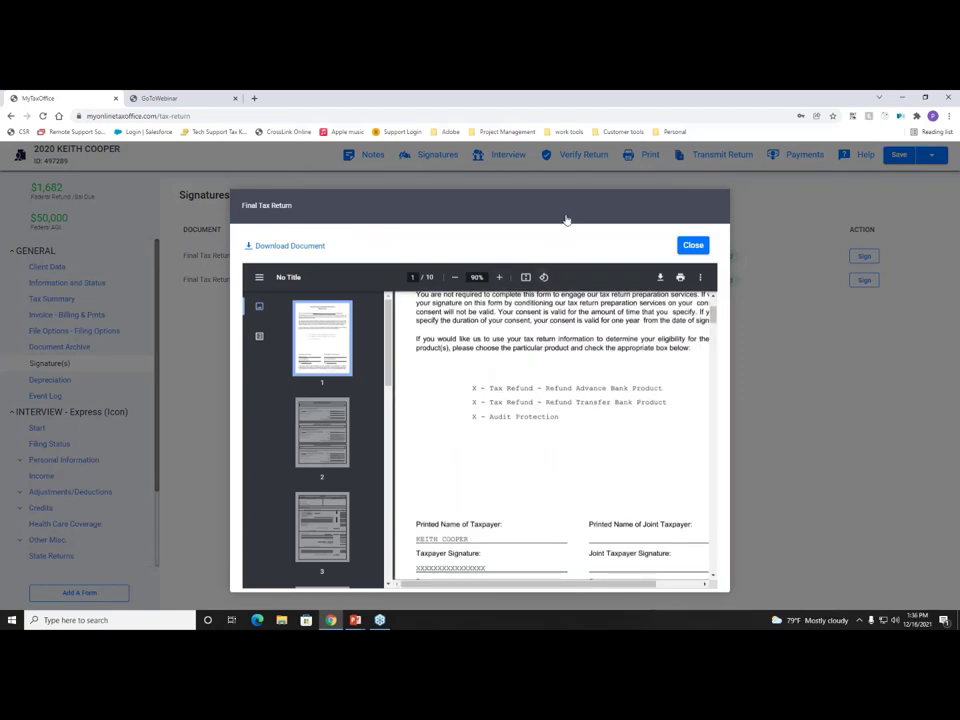
pyautogui.scroll(-6, 568, 489)
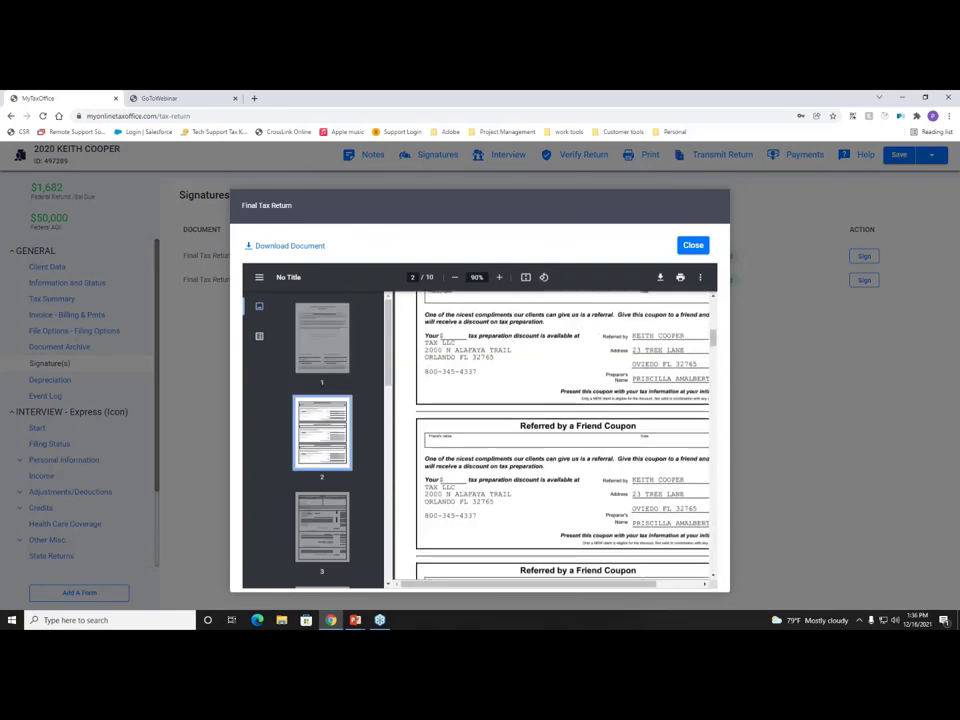
pyautogui.scroll(-8, 553, 437)
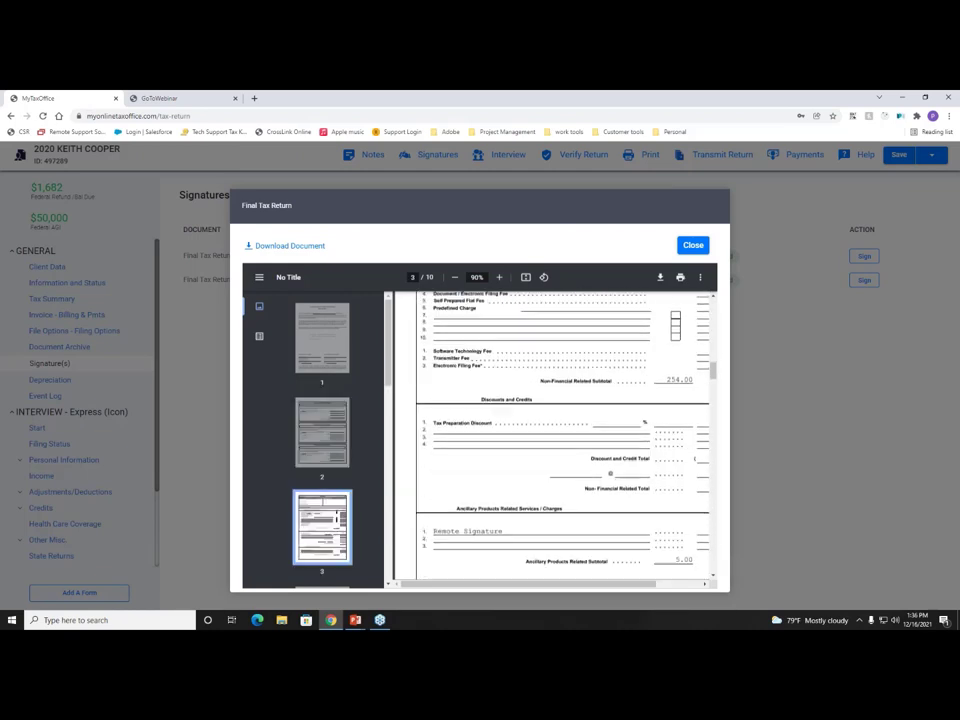
pyautogui.scroll(-10, 553, 437)
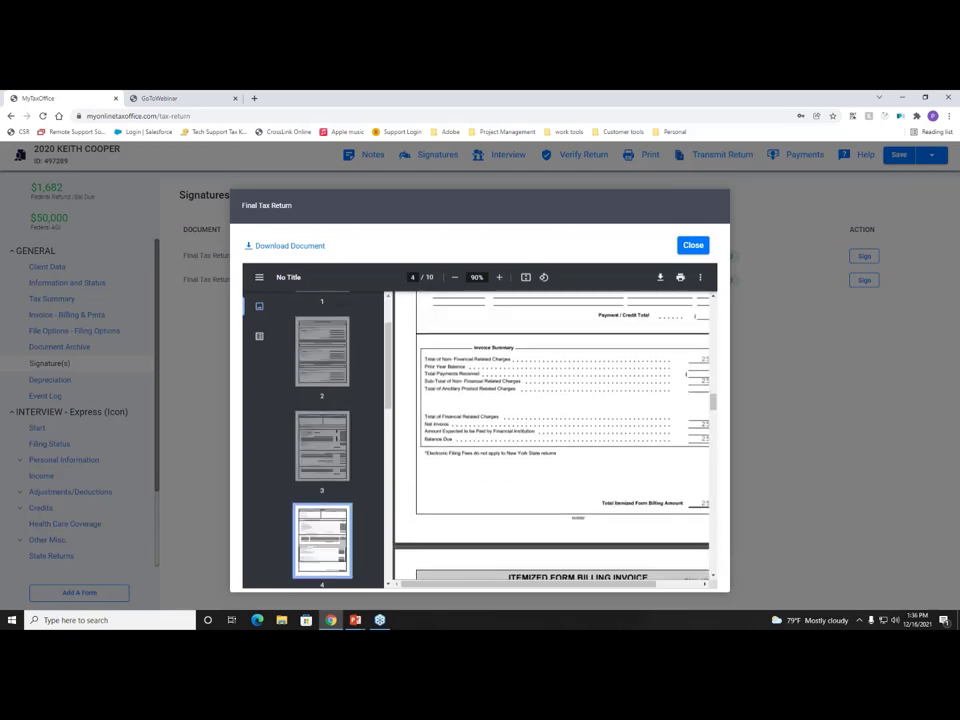
pyautogui.scroll(-15, 578, 488)
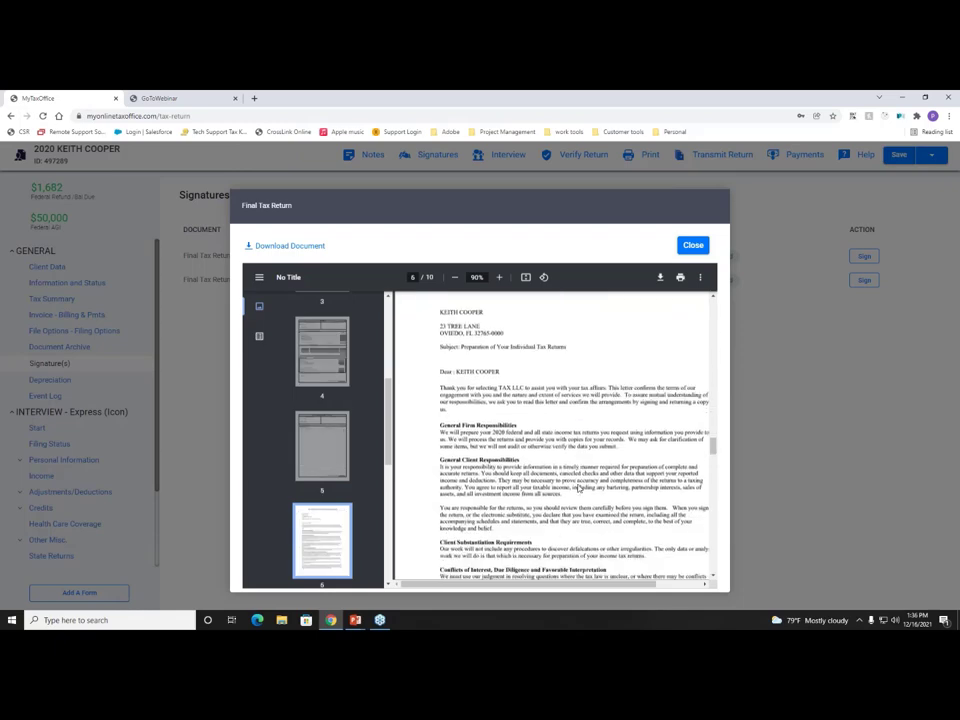
pyautogui.scroll(-12, 578, 488)
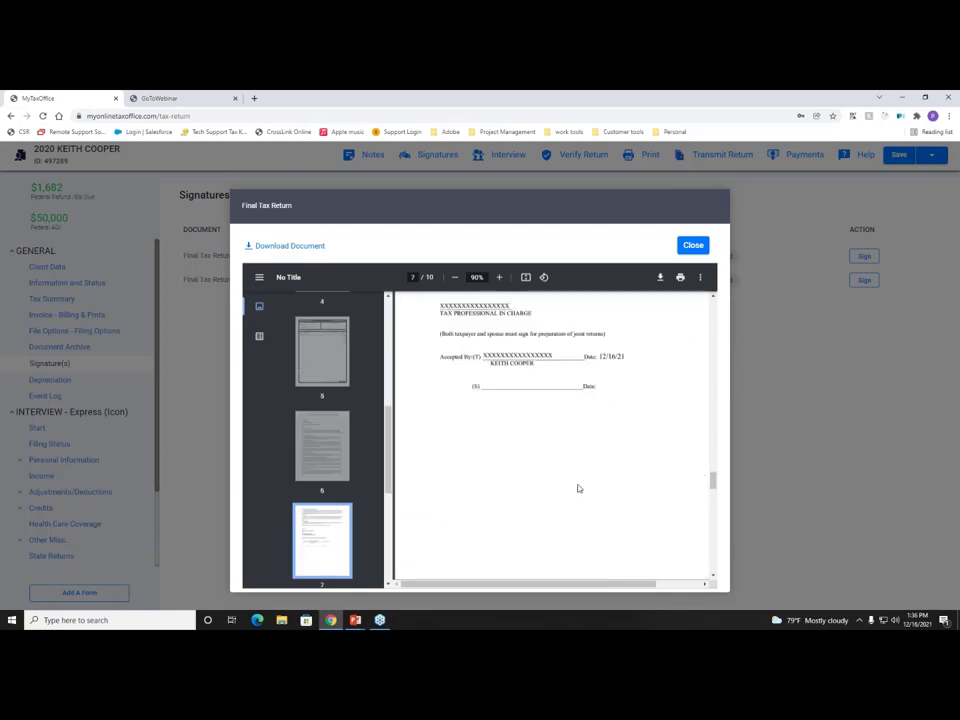
pyautogui.scroll(-15, 578, 488)
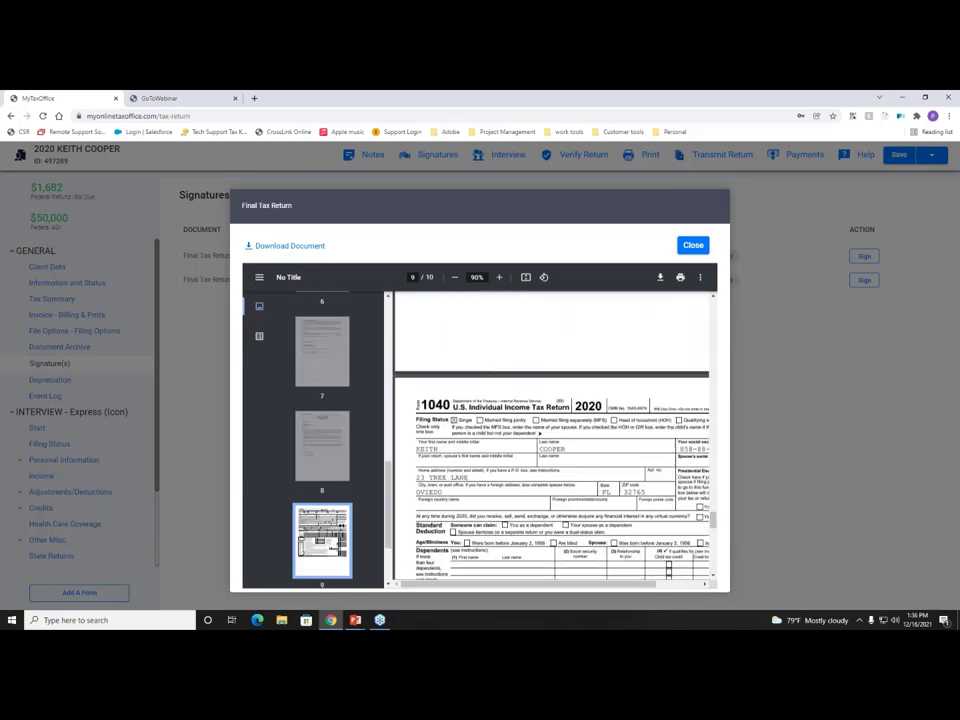
pyautogui.scroll(-15, 446, 402)
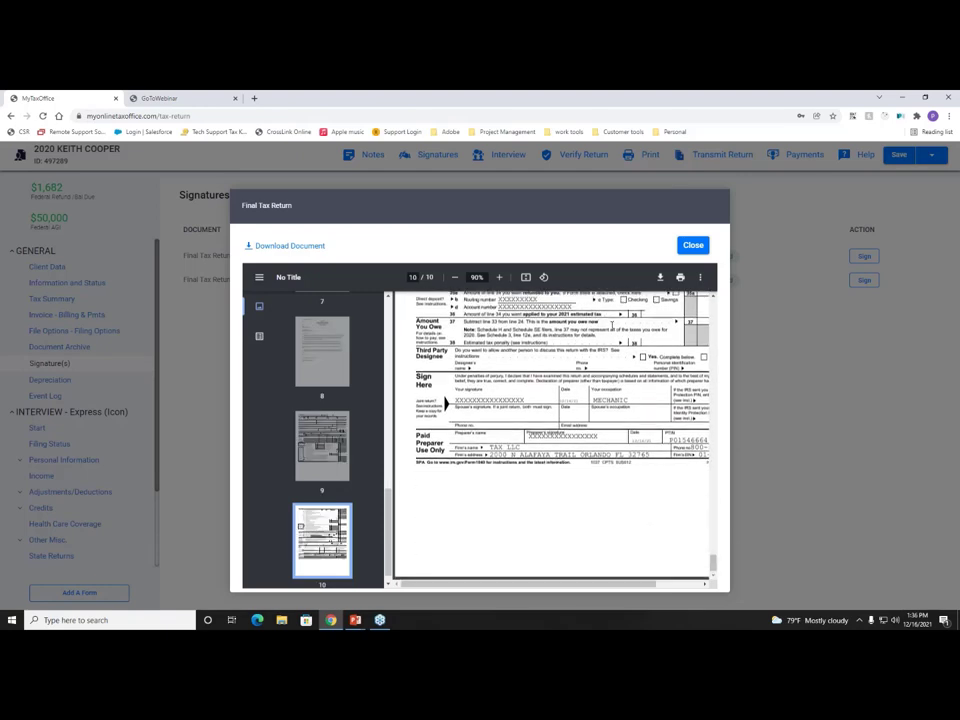
pyautogui.click(689, 248)
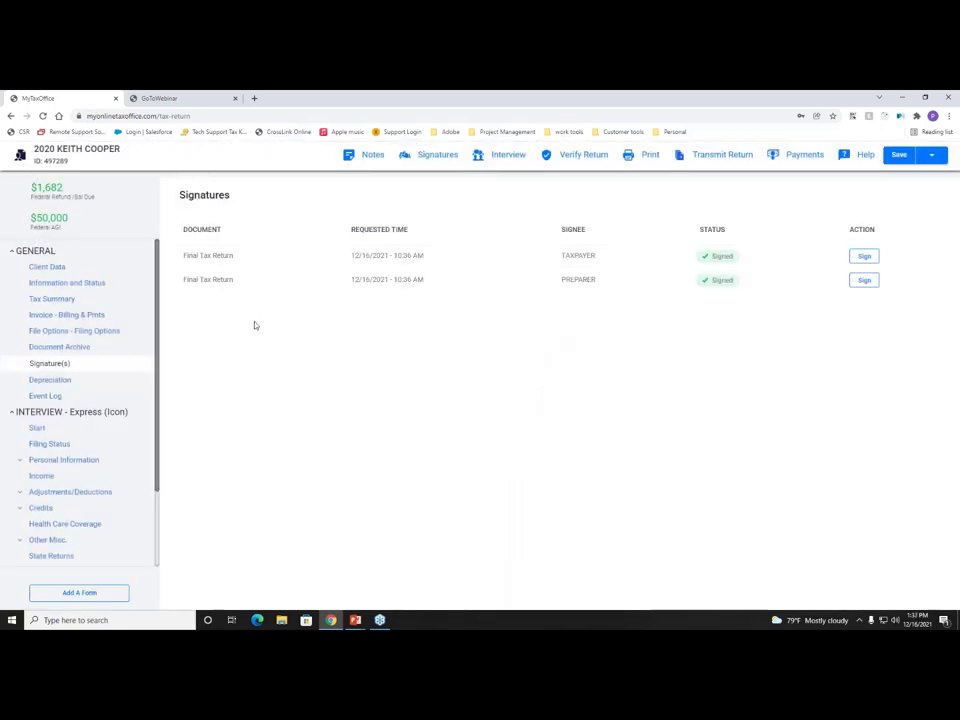
# Show the Document Archive with the E-Signature FINAL TAX RETURN, cancelling the new document attempt without adding a file
pyautogui.click(76, 350)
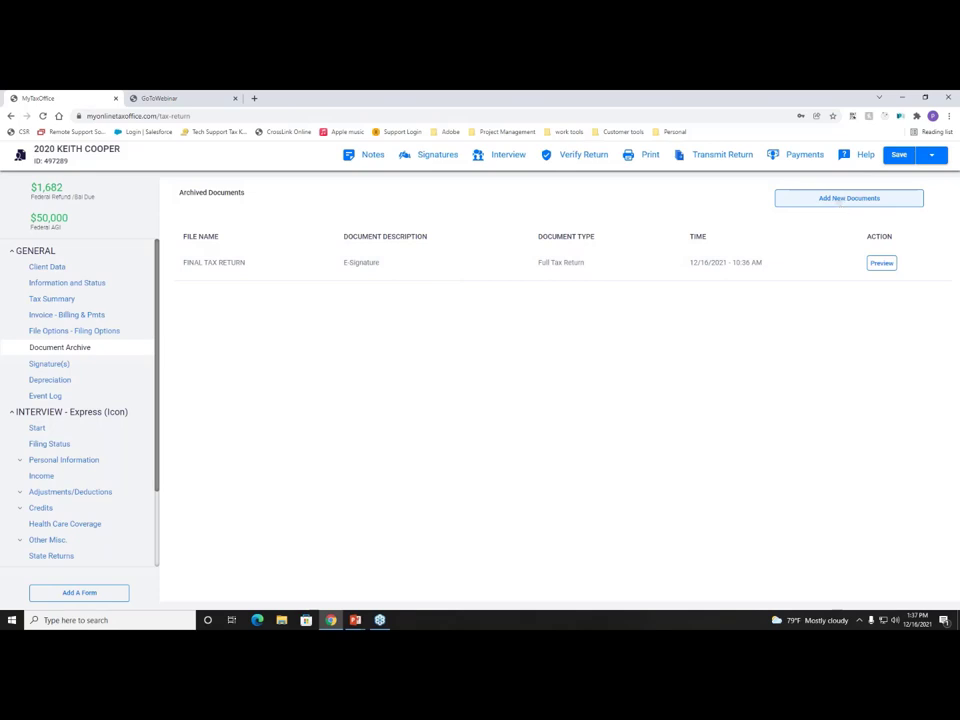
pyautogui.click(838, 204)
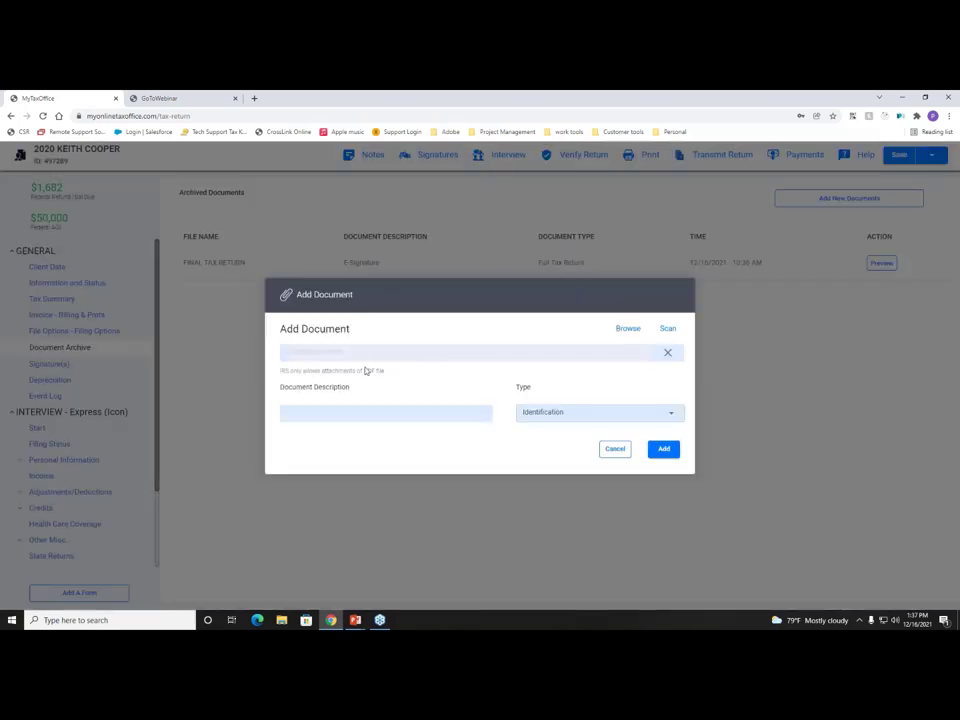
pyautogui.click(626, 329)
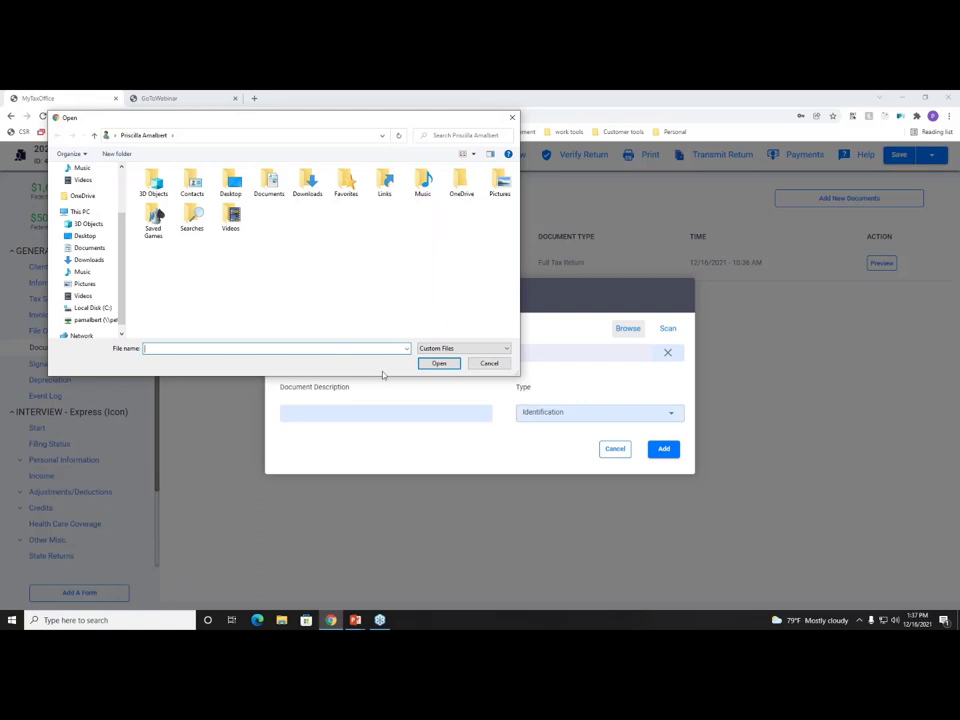
pyautogui.click(489, 363)
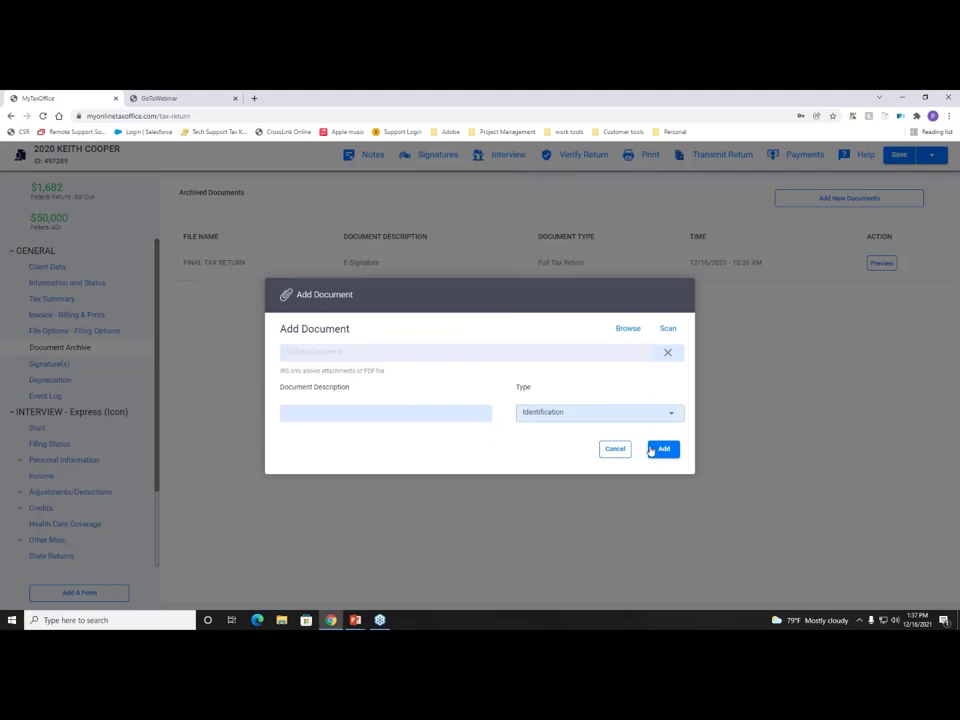
pyautogui.click(615, 449)
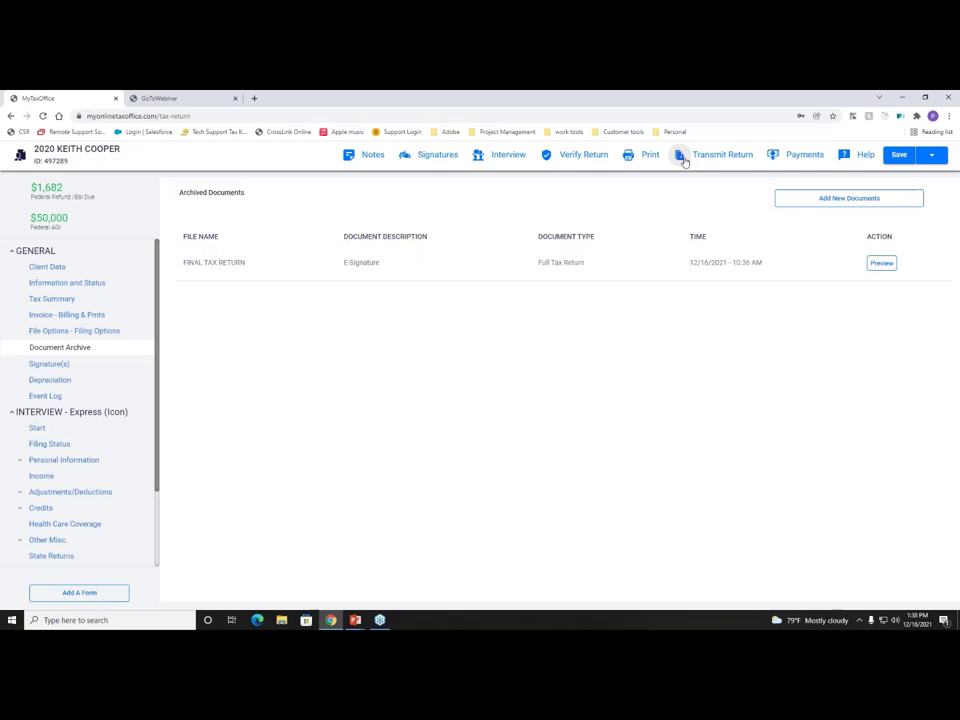
# Transmit the verified return with only the federal package selected
pyautogui.click(683, 161)
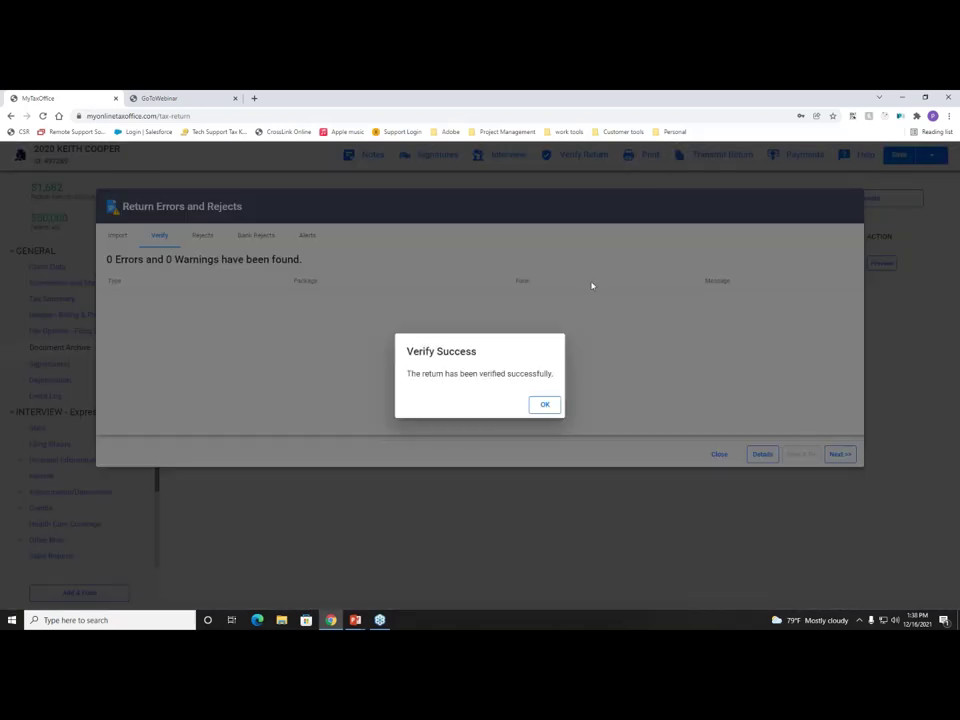
pyautogui.click(545, 404)
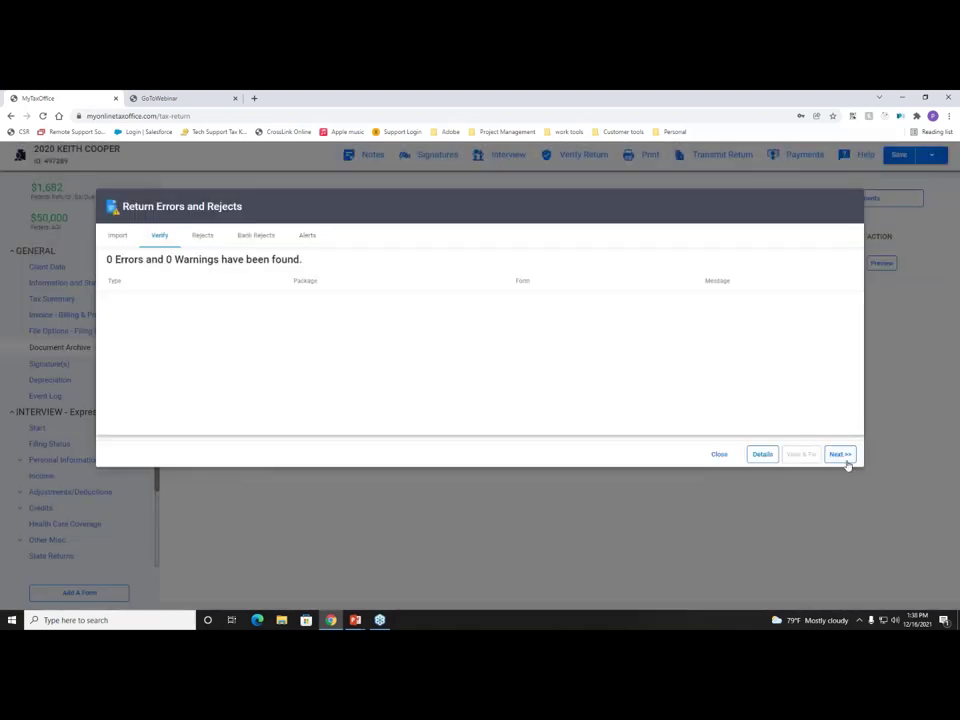
pyautogui.click(840, 455)
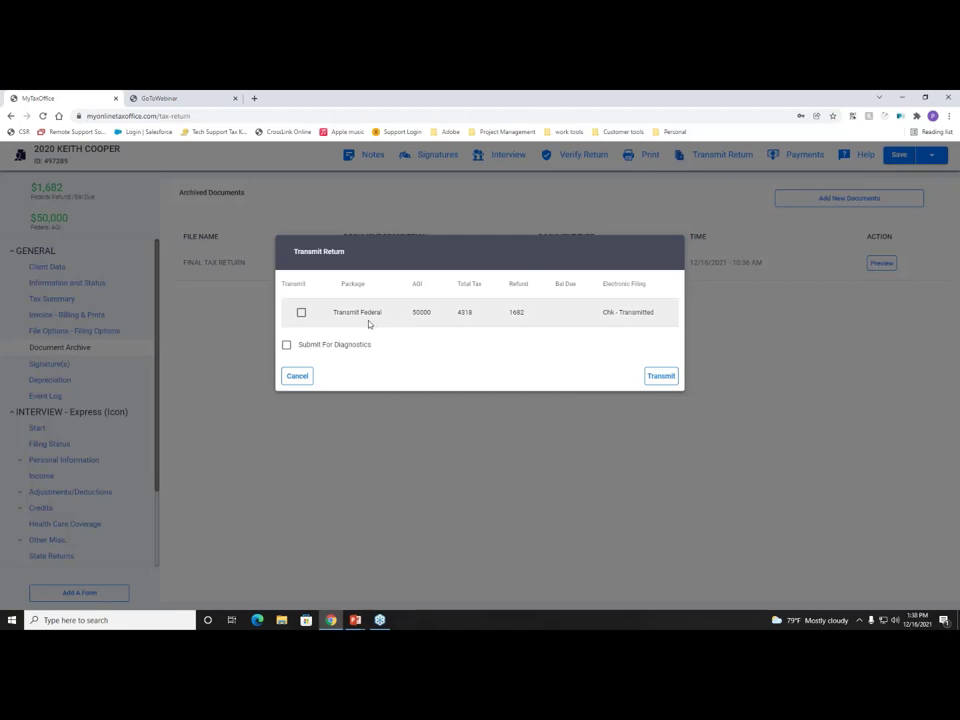
pyautogui.click(301, 313)
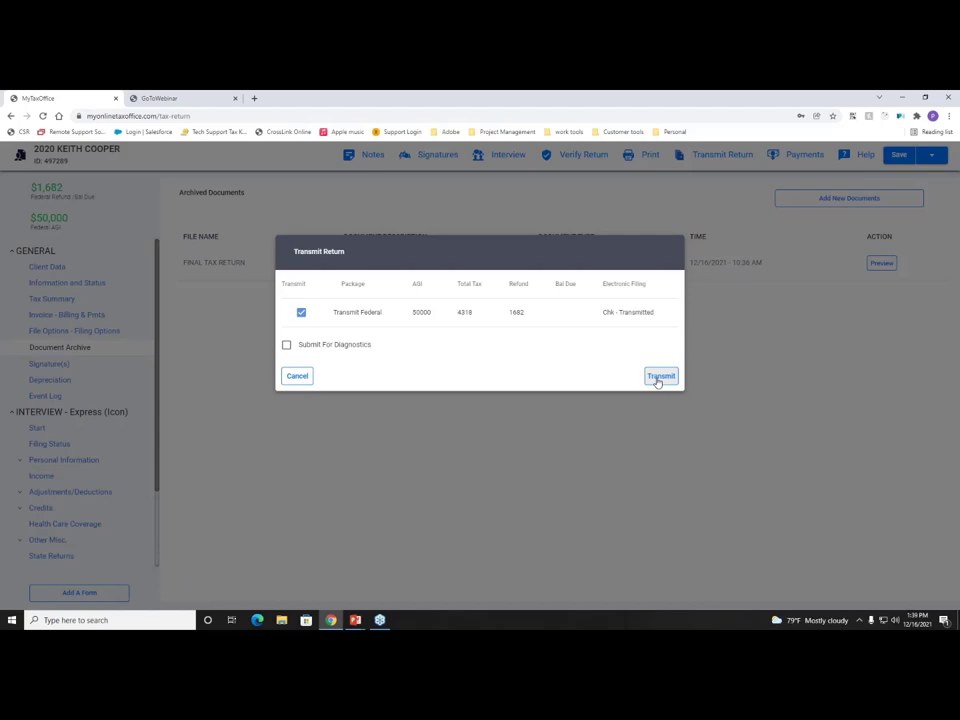
pyautogui.click(297, 377)
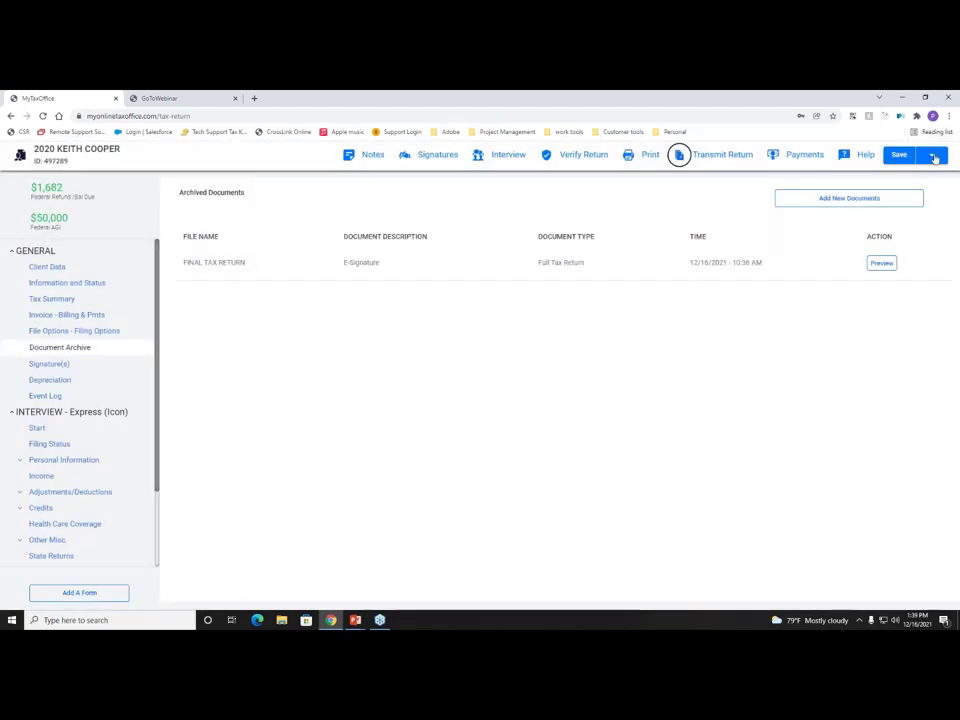
# Save & Exit back to the 2020 Tax Returns list, then switch to the PowerPoint slide show
pyautogui.click(934, 157)
pyautogui.click(726, 401)
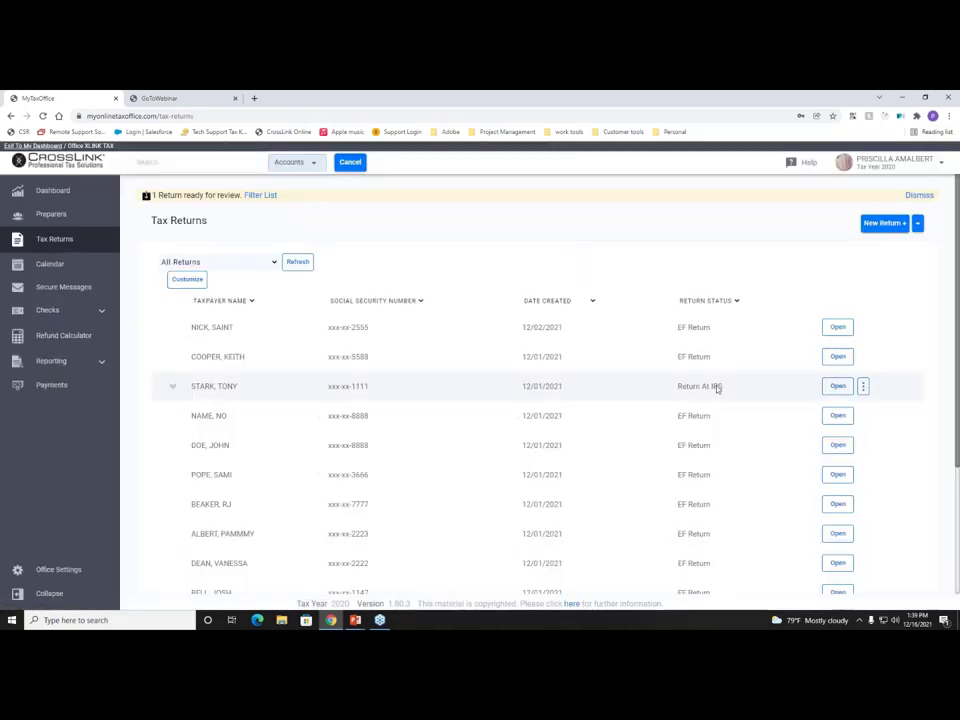
pyautogui.hotkey('alt', 'Tab')
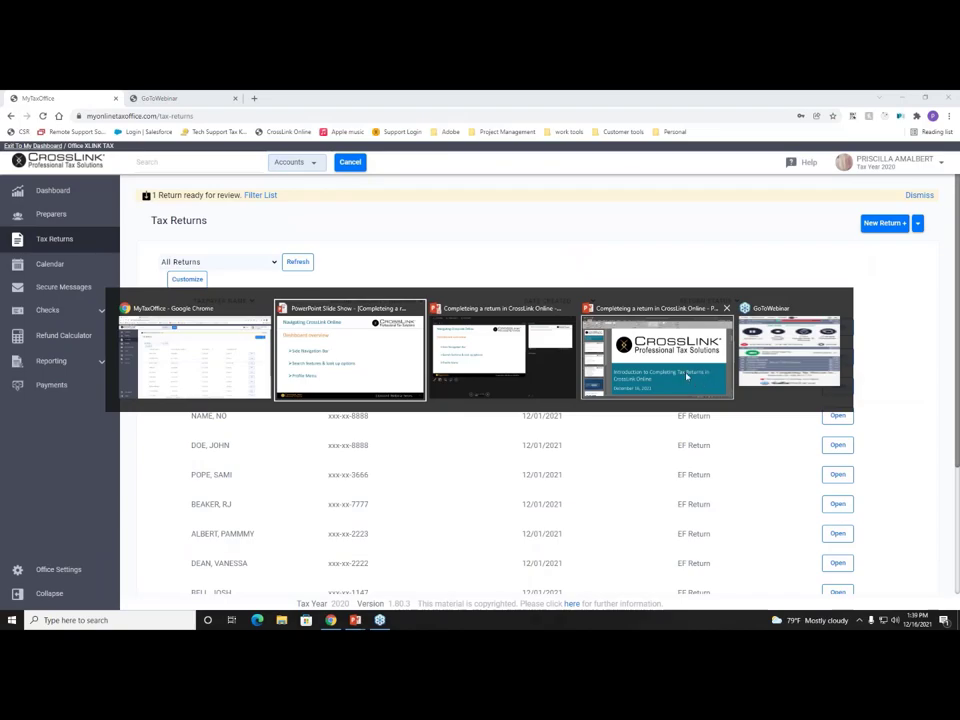